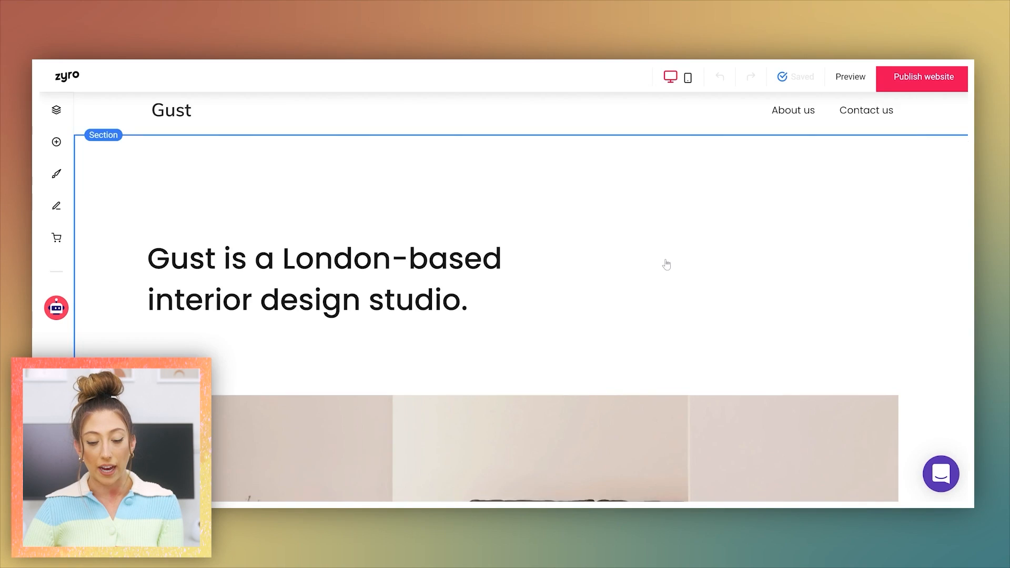
scroll(667, 264, "down", 10)
scroll(666, 265, "up", 10)
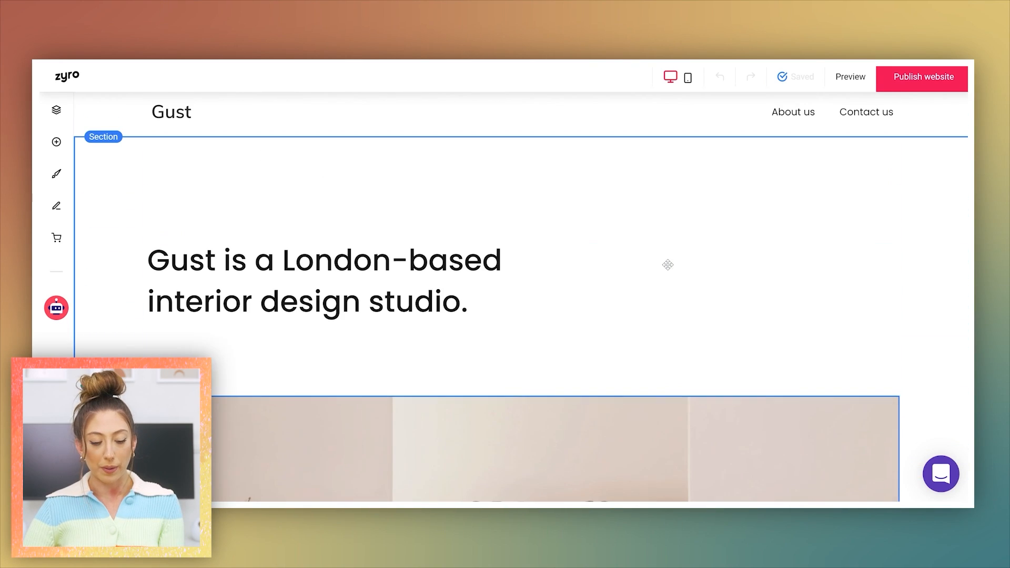
double_click(335, 288)
left_click(336, 288)
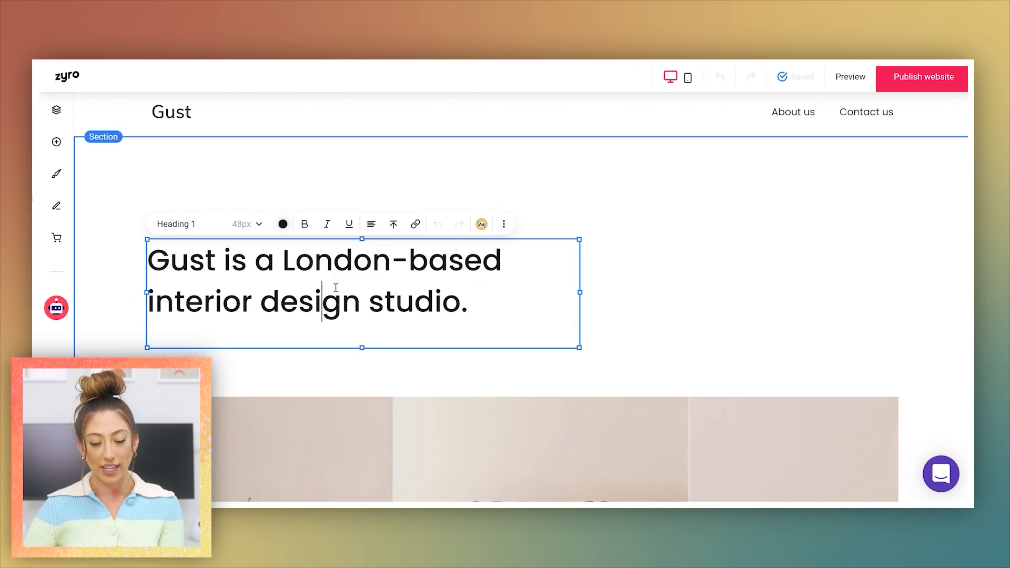
left_click(690, 241)
left_click_drag(473, 305, 417, 293)
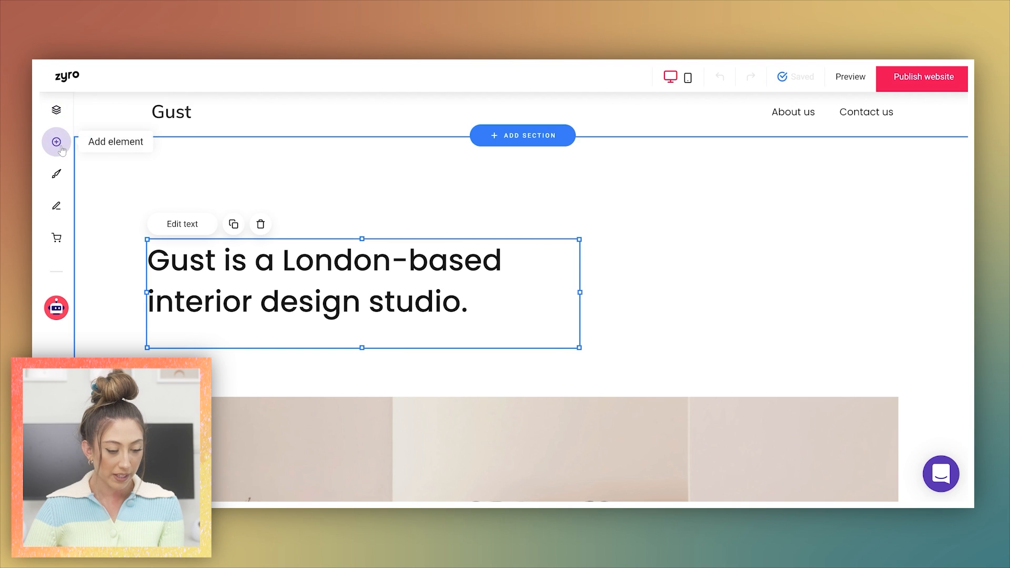
Step: Add a new page from the About us layout and rename it "For Brands" in the main navigation
left_click(56, 110)
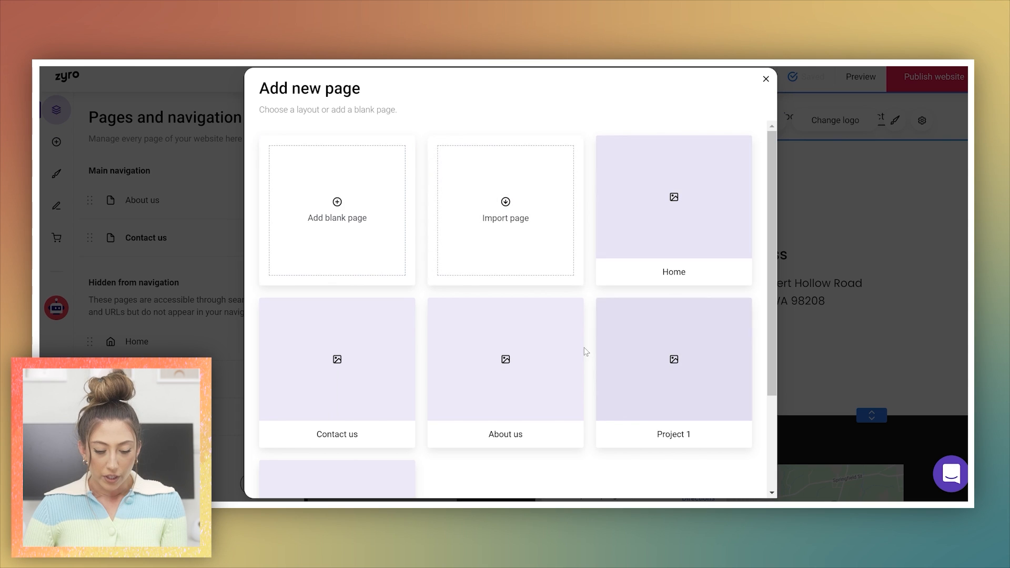
left_click(494, 388)
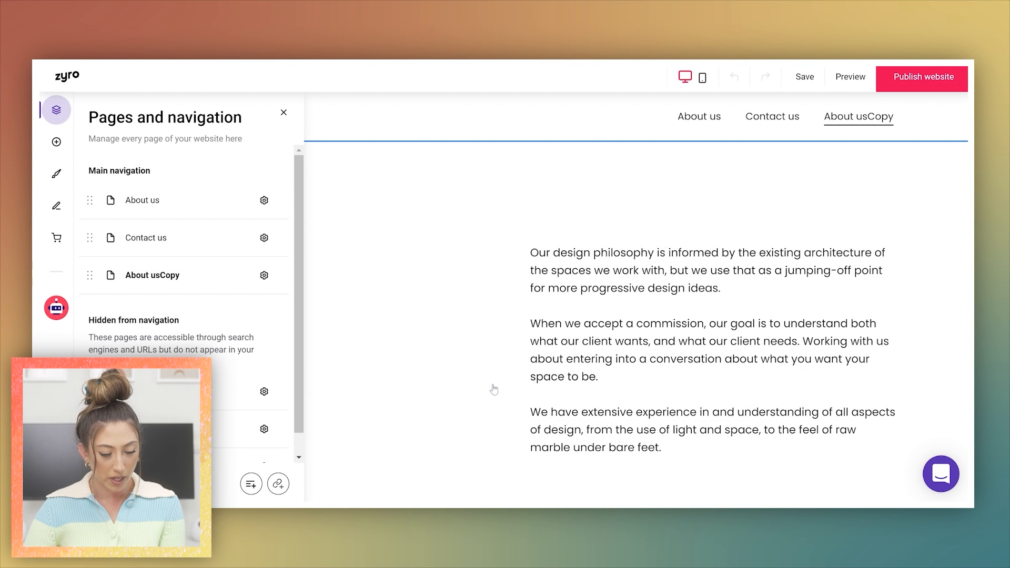
left_click(265, 275)
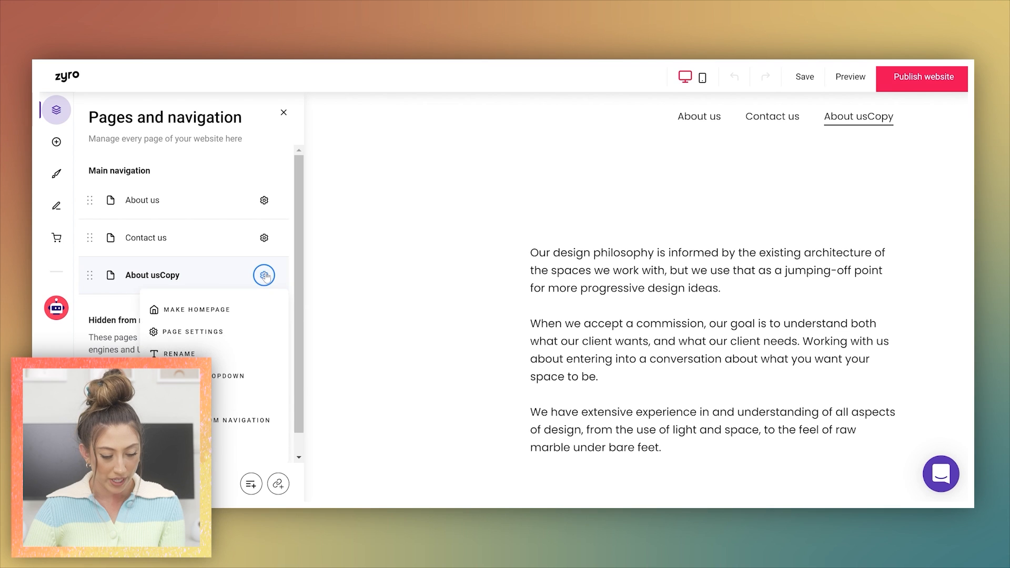
left_click(176, 354)
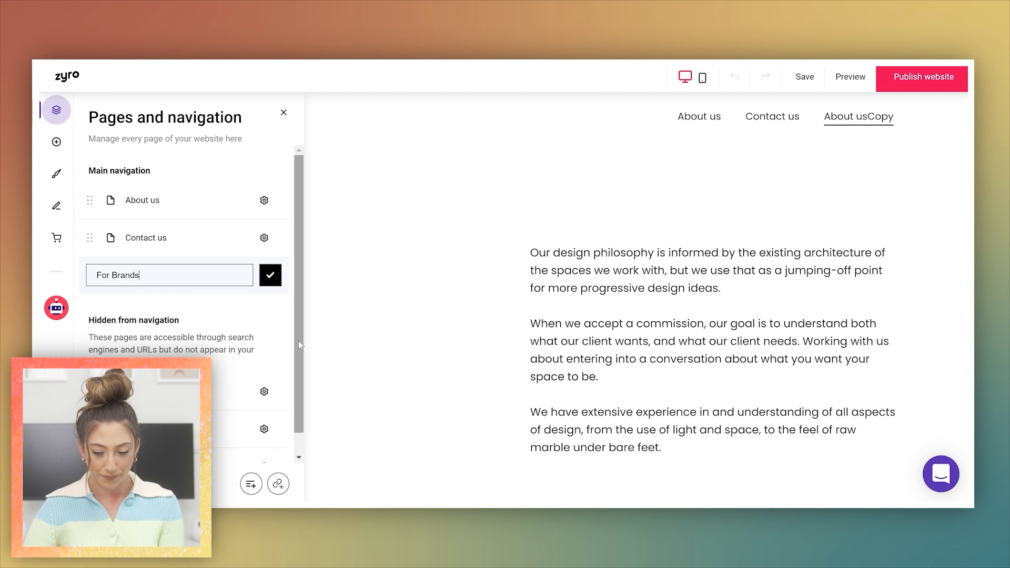
key("Return")
left_click(701, 230)
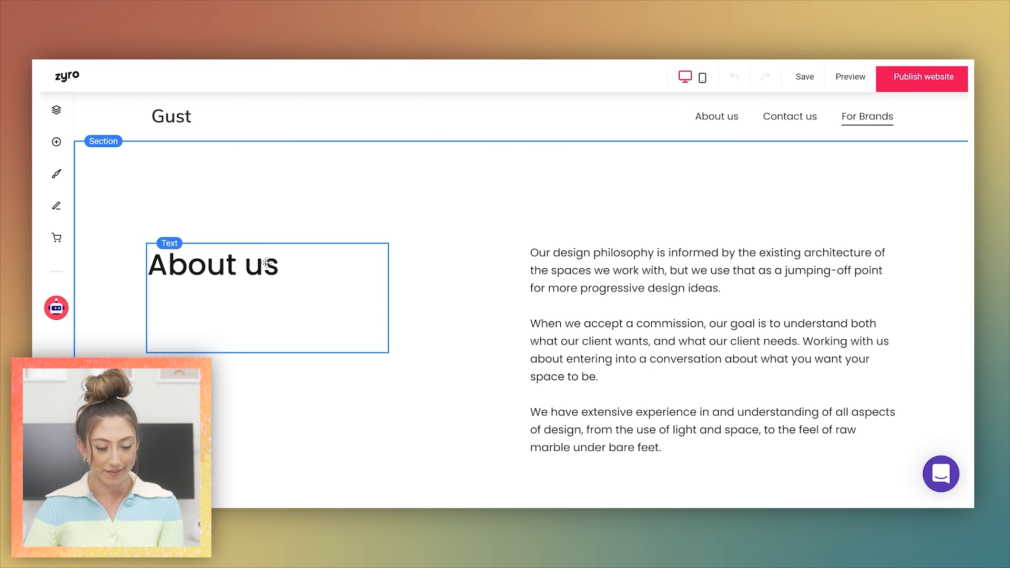
Step: Replace the page heading "About us" with "Welcome brands!"
double_click(266, 261)
type("Welcome ")
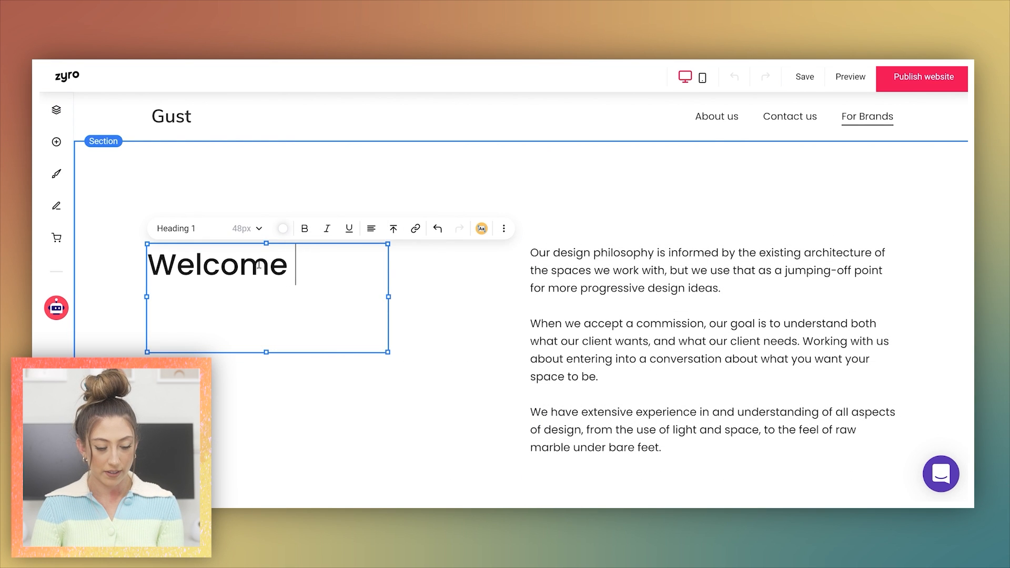
type("brands!")
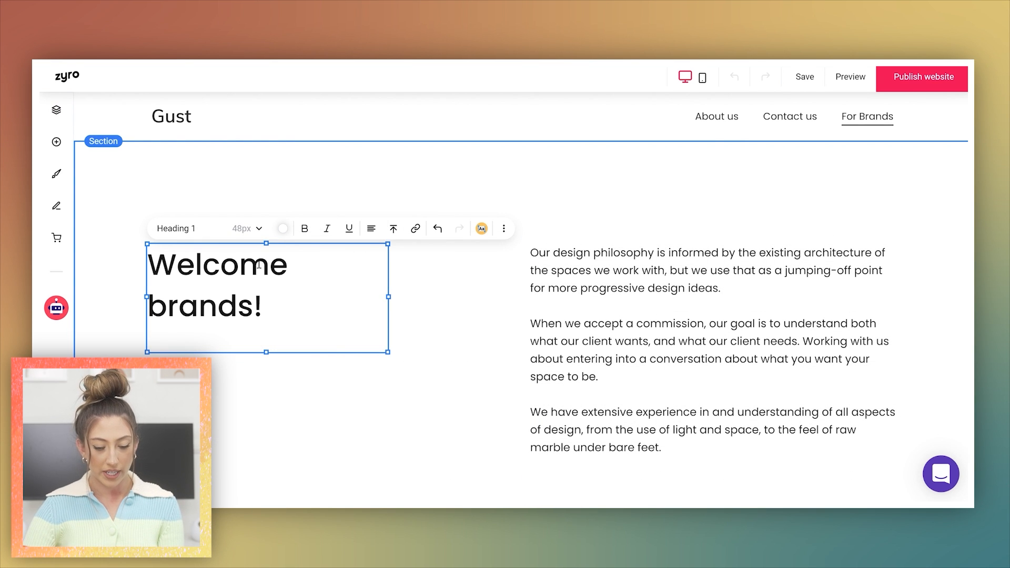
Step: Replace the body text with two paragraphs introducing the online educator and YouTuber based in Southern California, and shorten the text box to fit
left_click(736, 323)
left_click(736, 323)
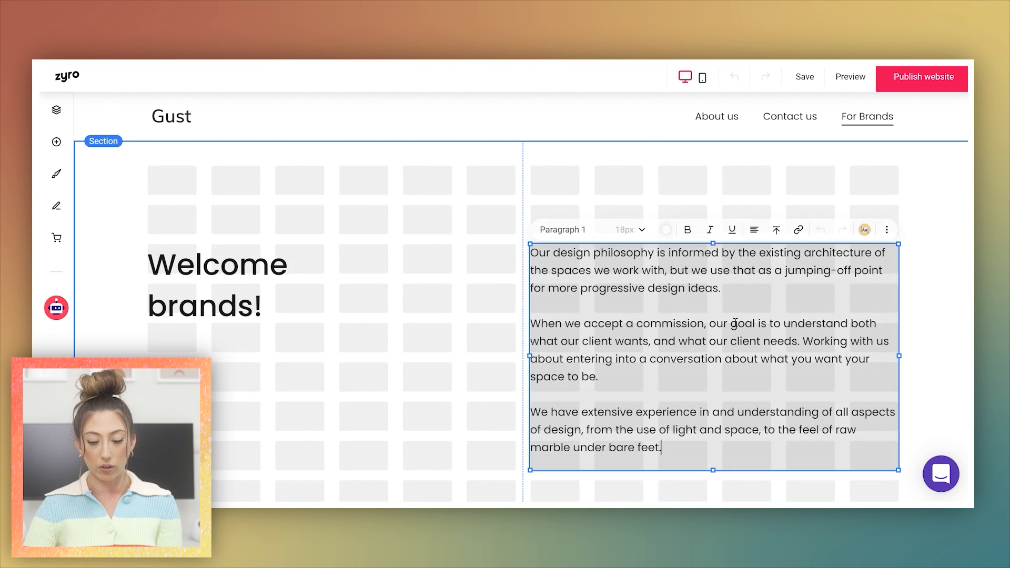
double_click(735, 322)
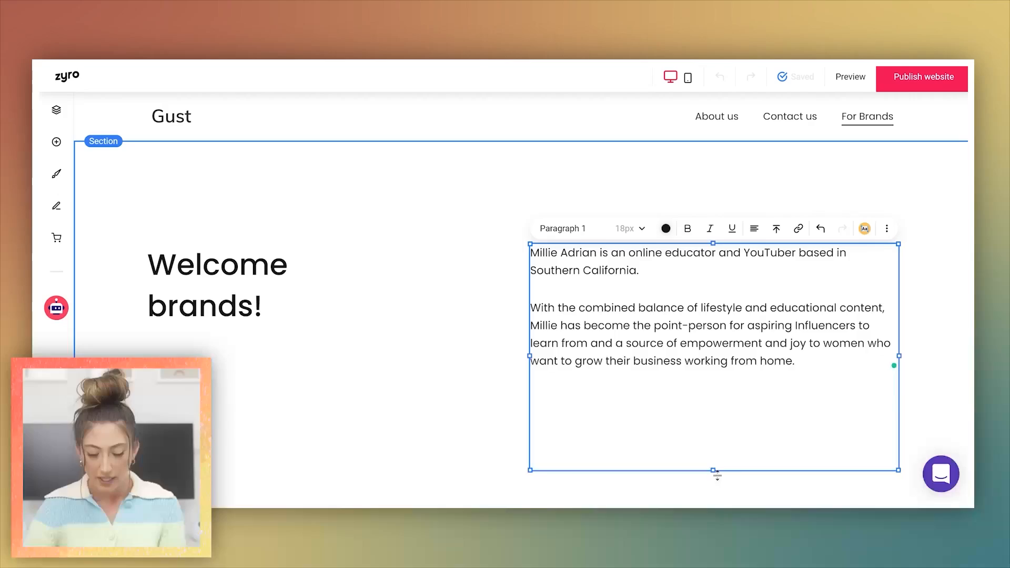
left_click_drag(717, 475, 713, 395)
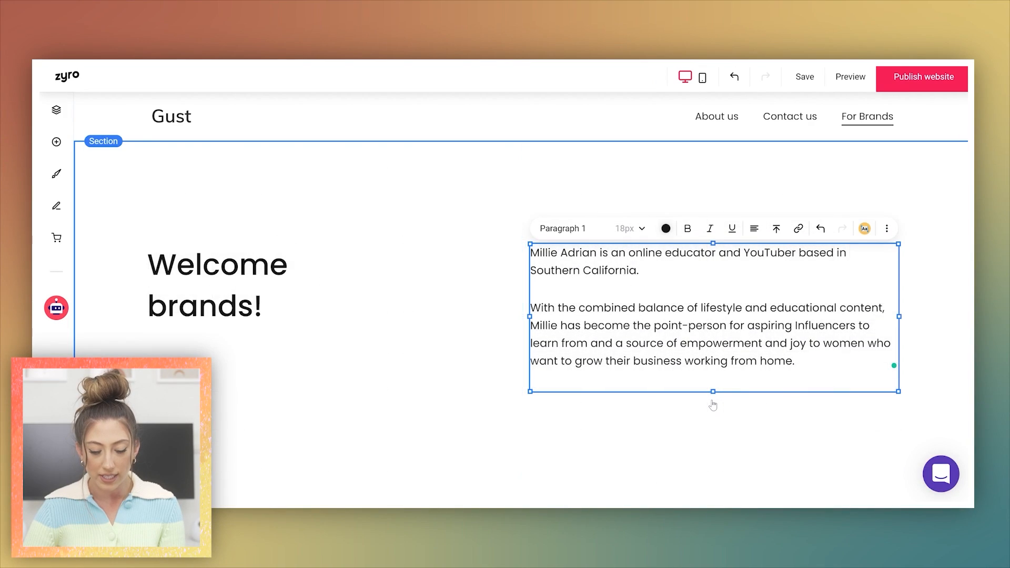
Step: Shorten the first section to end just below its text, and move the paragraph and heading up within it
scroll(712, 405, "down", 2)
left_click(492, 358)
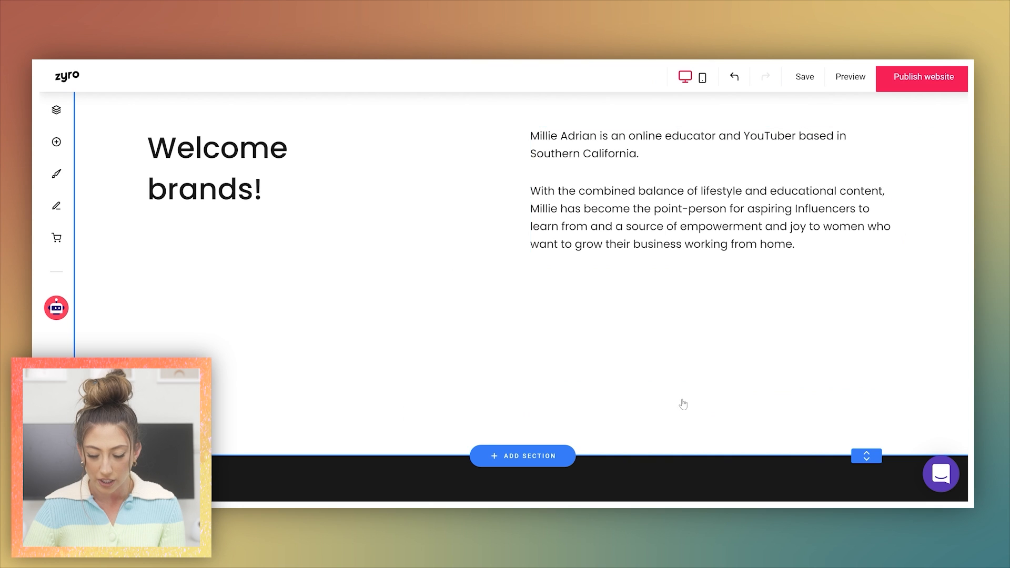
left_click_drag(867, 456, 864, 317)
scroll(864, 319, "up", 2)
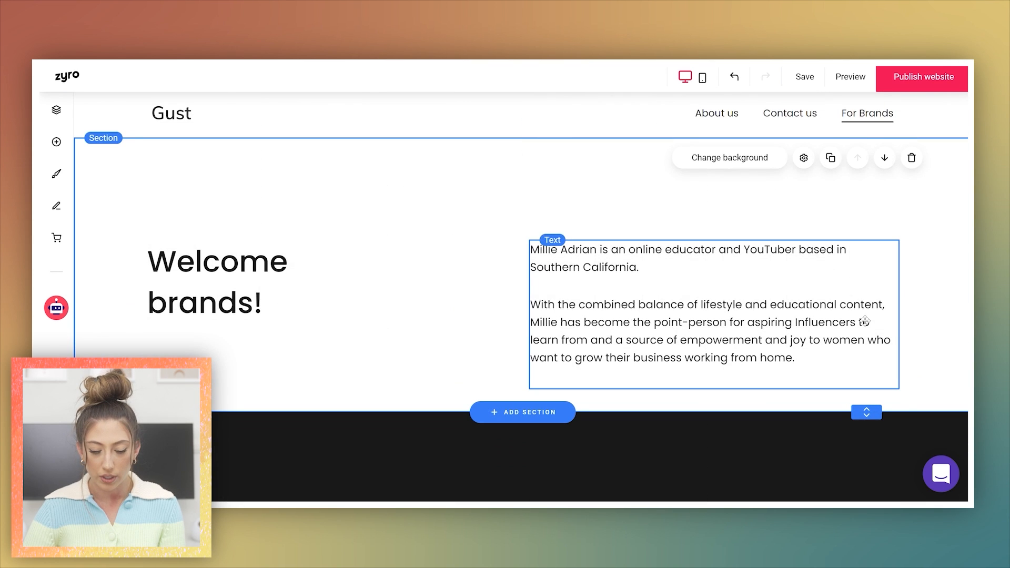
left_click_drag(735, 301, 731, 261)
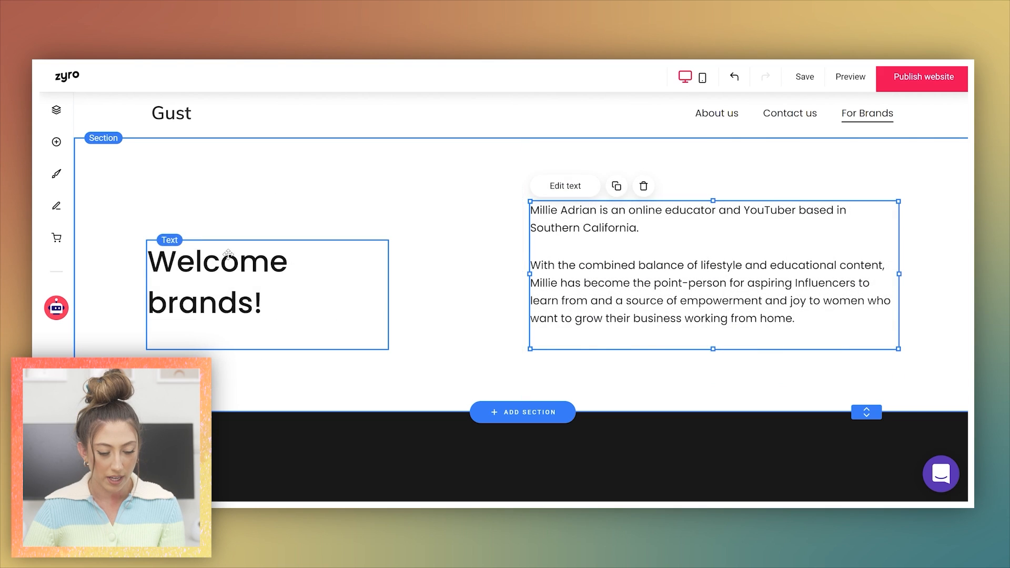
left_click_drag(228, 255, 230, 217)
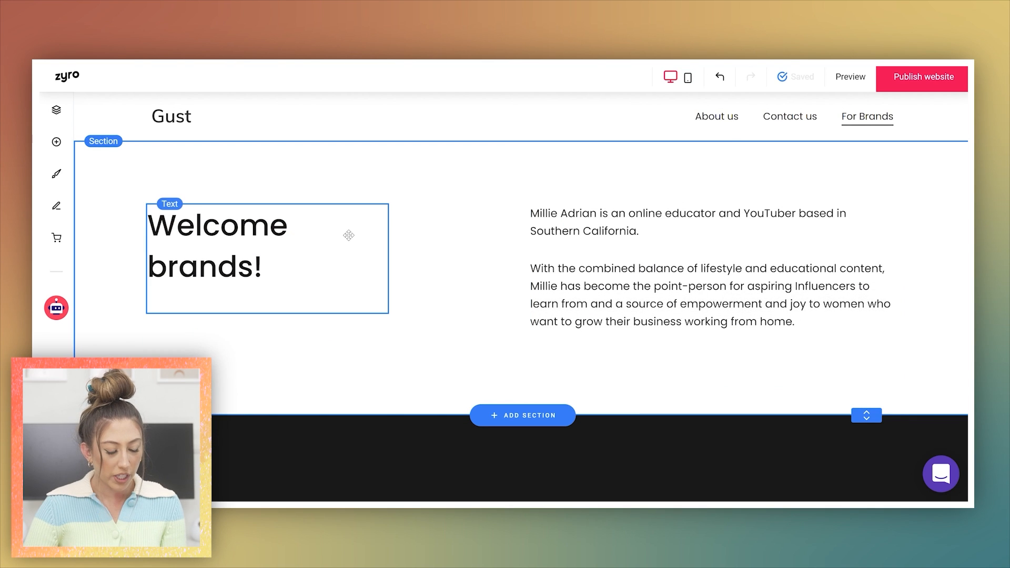
Step: Browse the site's colour palettes, and apply the DM Serif Display text style with Poppins paragraph text
left_click(57, 174)
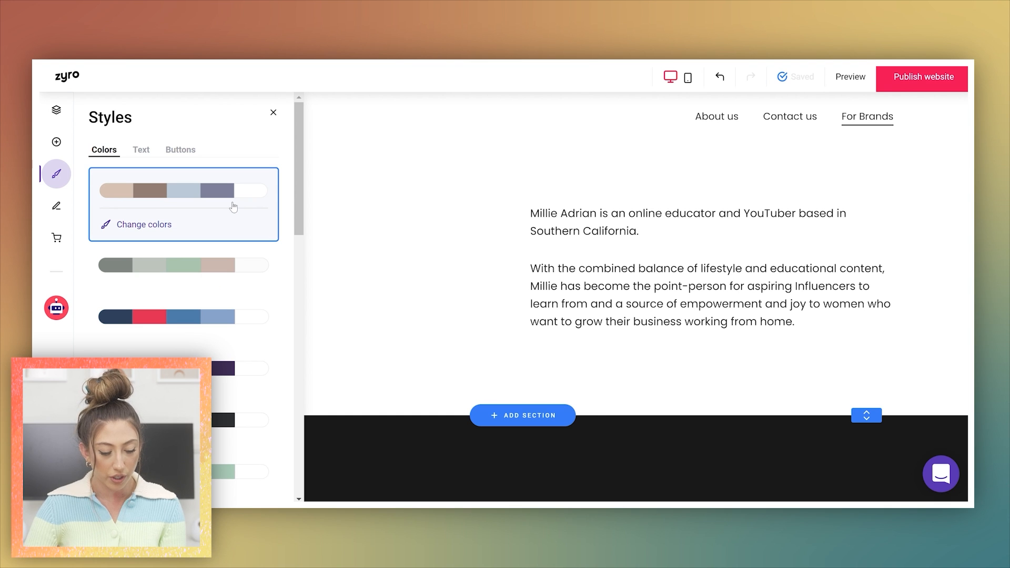
scroll(209, 300, "down", 15)
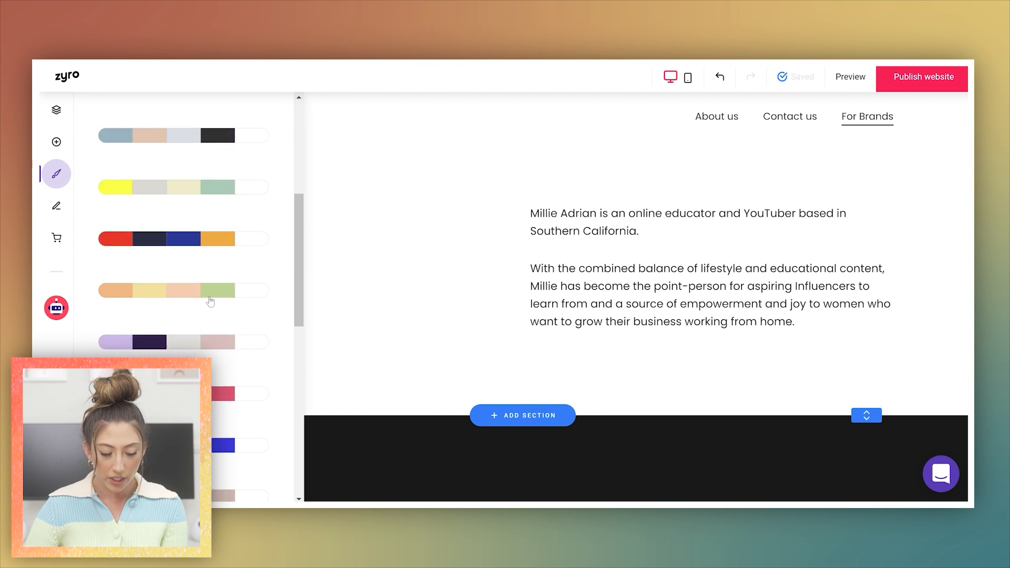
scroll(210, 301, "up", 8)
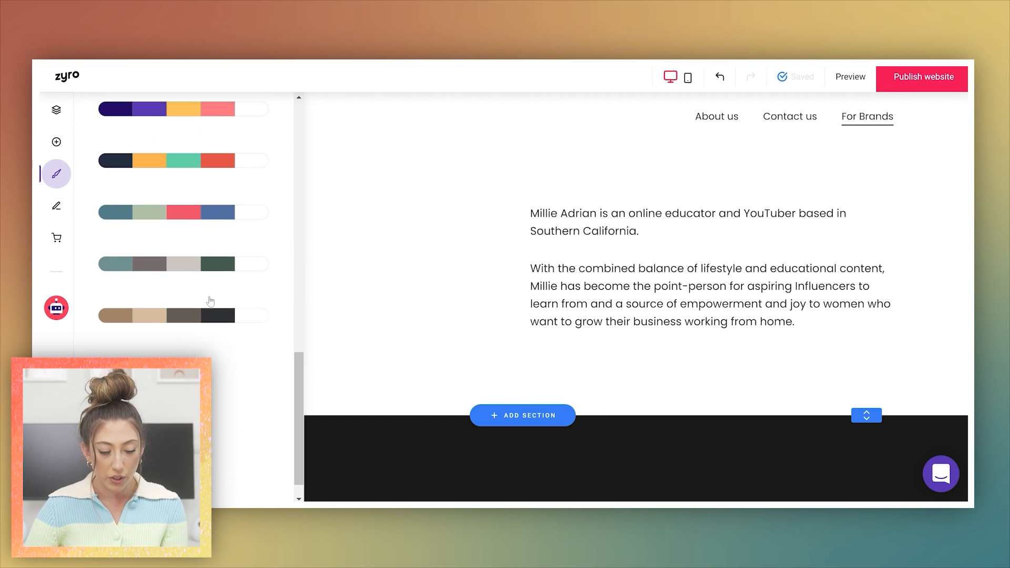
scroll(210, 301, "up", 8)
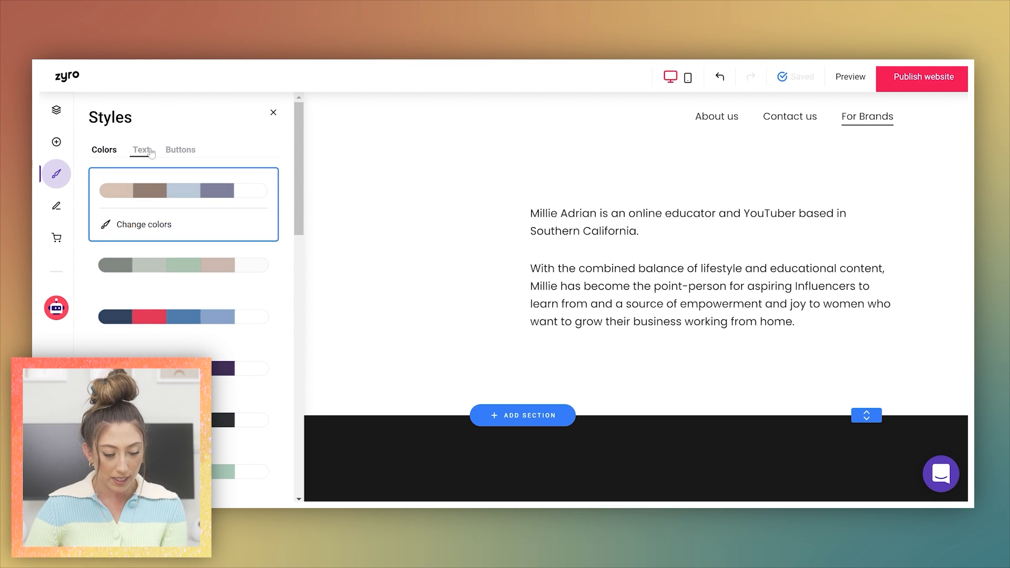
left_click(150, 152)
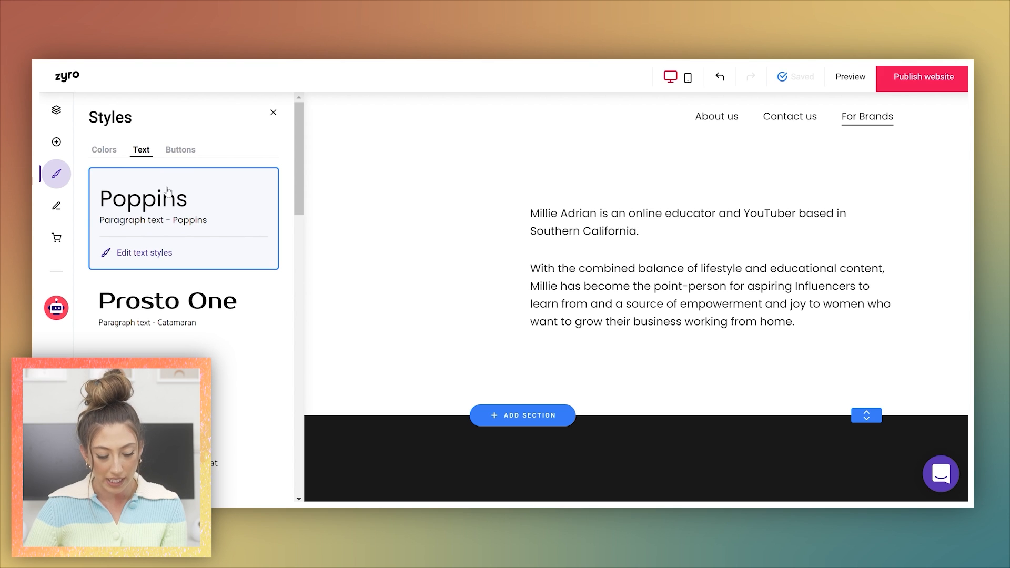
scroll(168, 190, "down", 15)
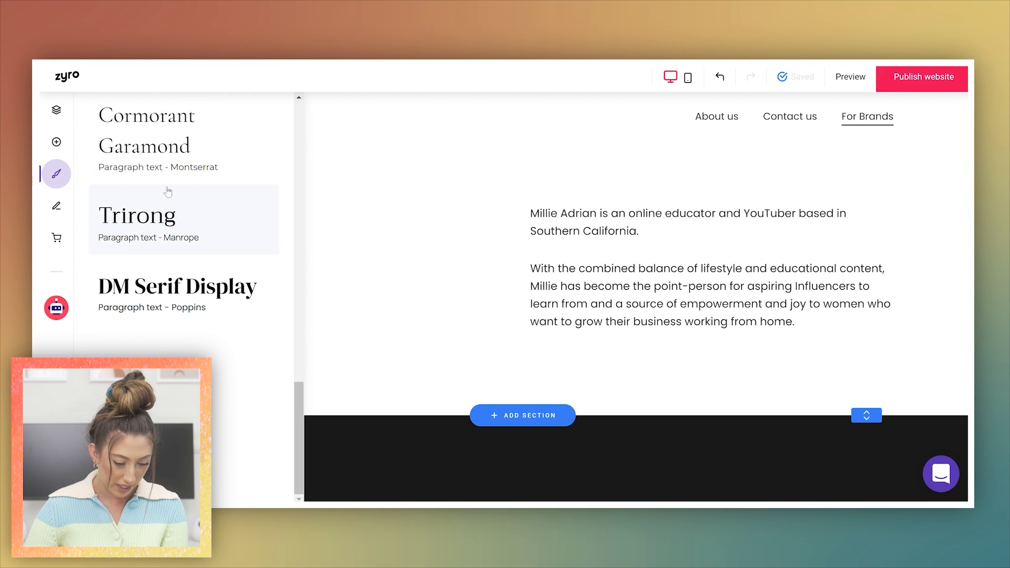
left_click(207, 309)
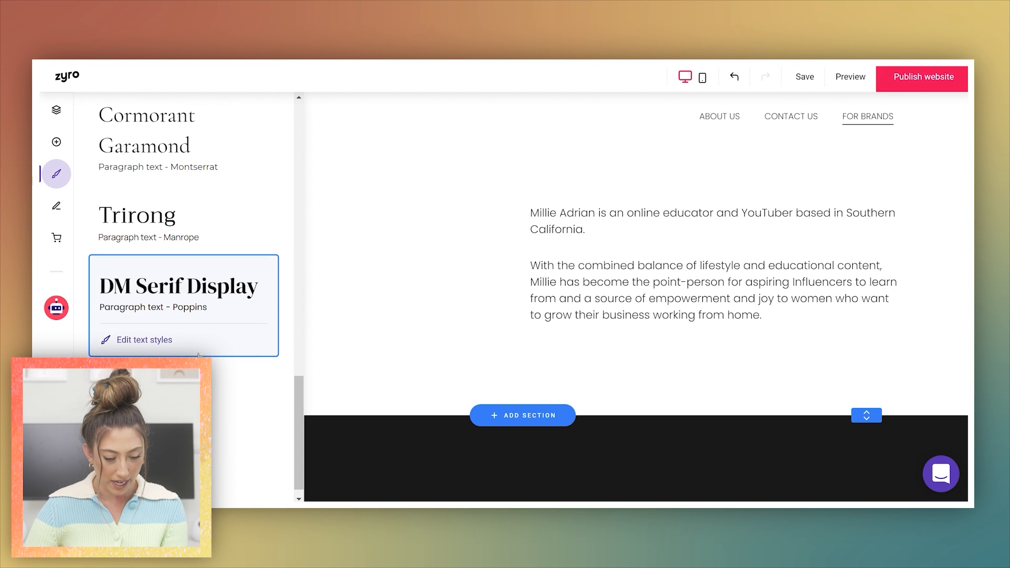
Step: Customize the global colour palette by changing the second main colour to terracotta red and the third to #9EC4C4
scroll(179, 153, "up", 15)
left_click(181, 152)
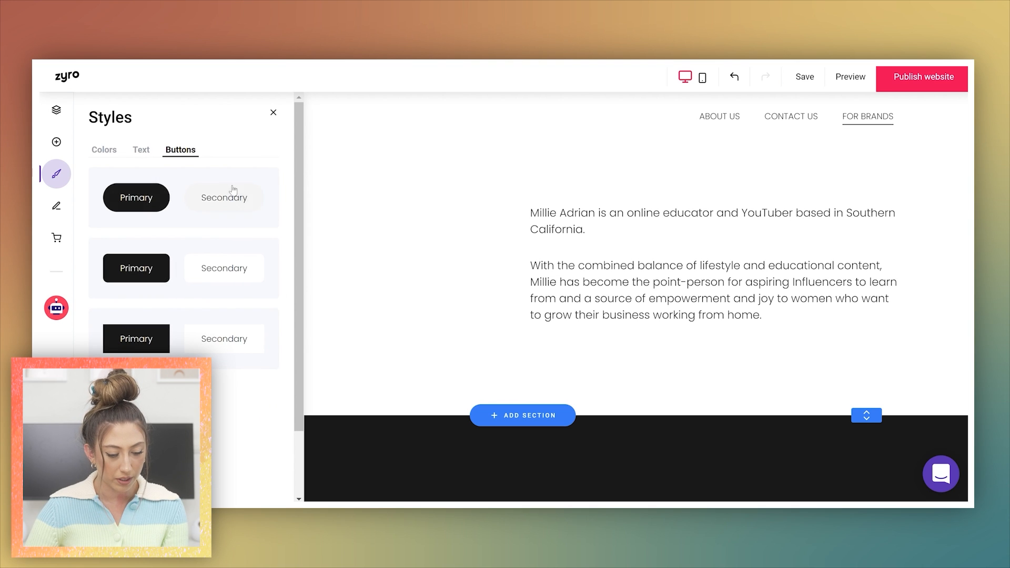
left_click(102, 150)
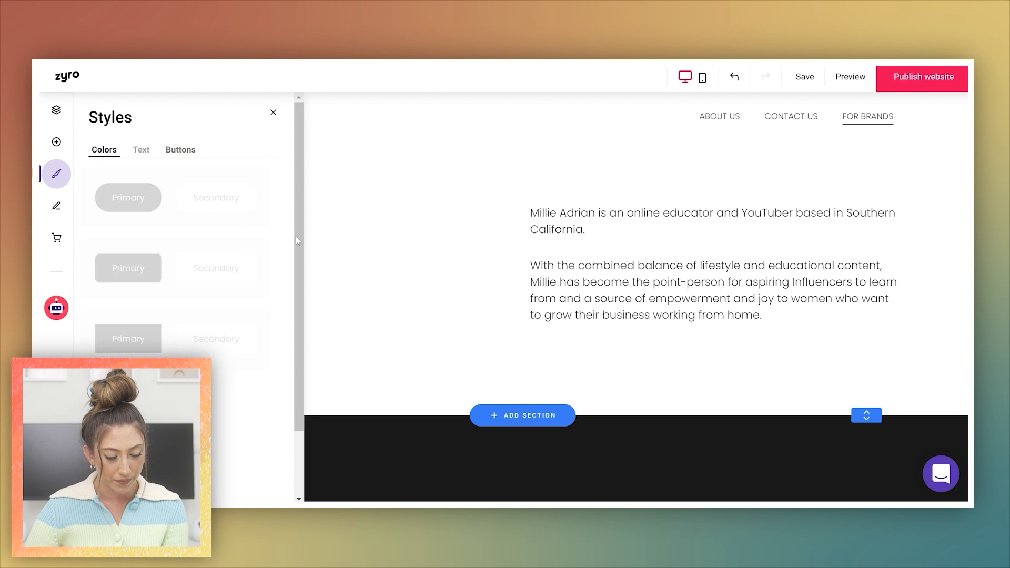
left_click(145, 225)
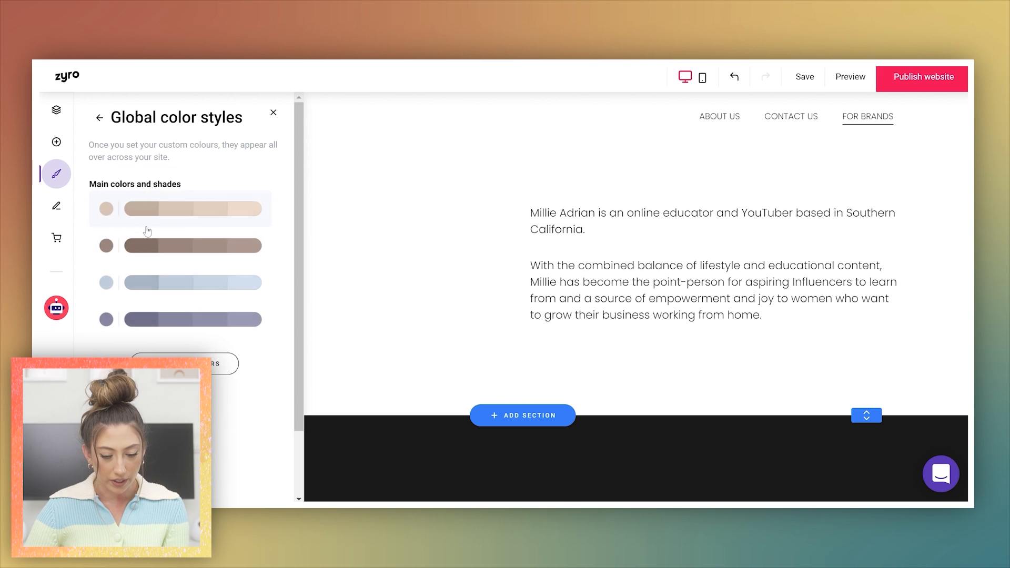
left_click(106, 246)
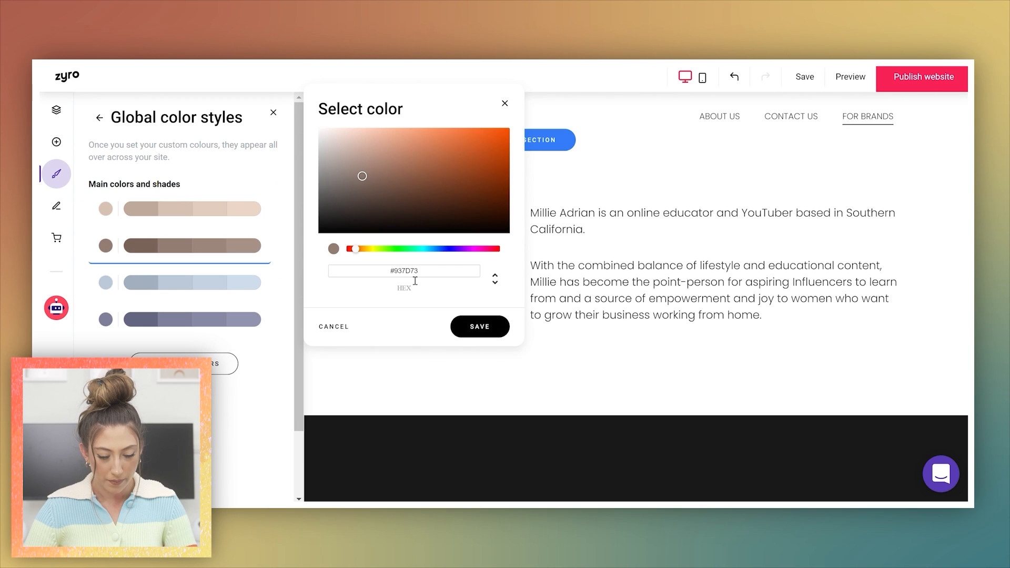
left_click_drag(419, 271, 389, 272)
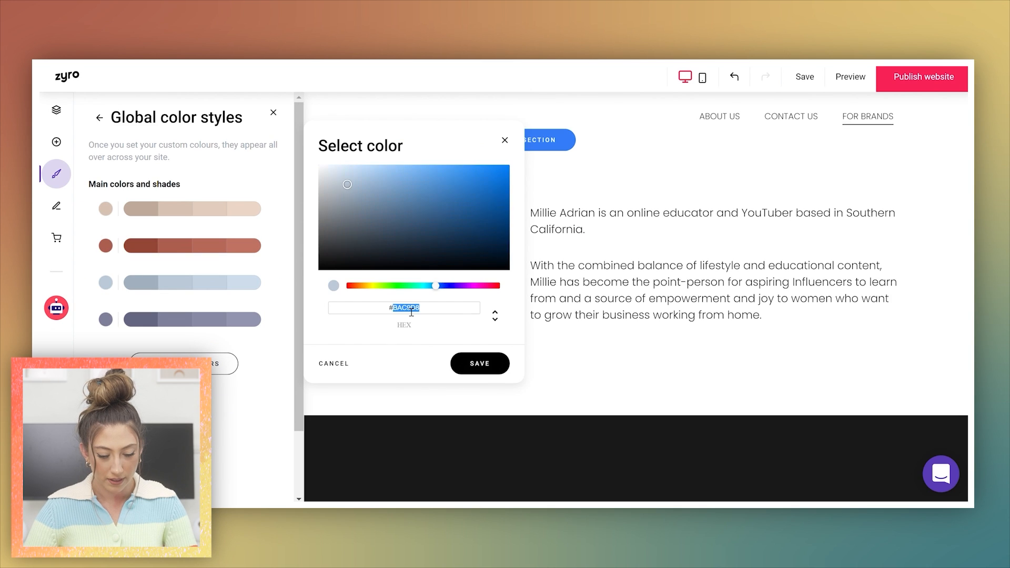
type("#9EC4C4")
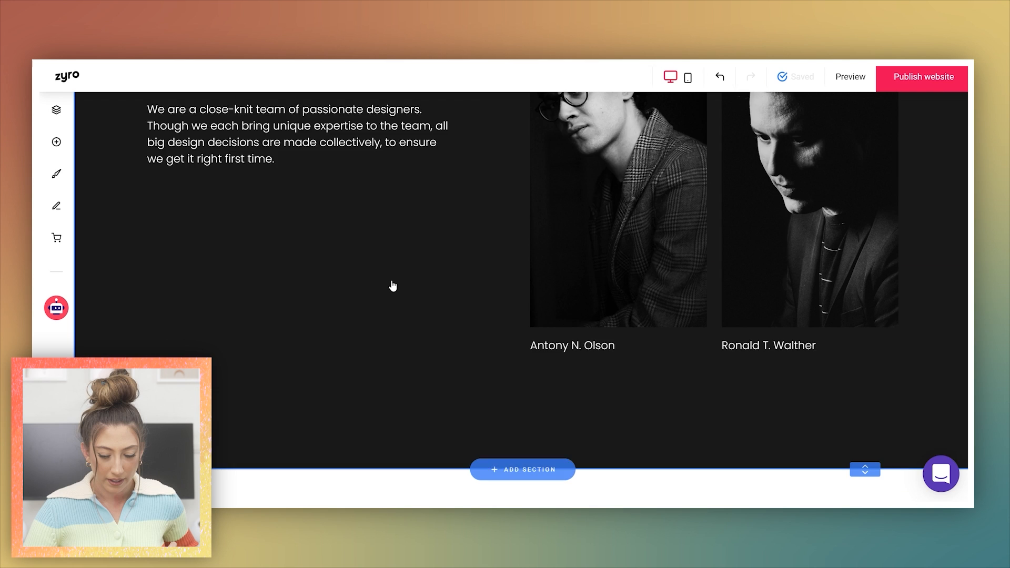
Step: Add a gallery section with two rows of four closely spaced images directly below the introduction section
scroll(393, 286, "down", 3)
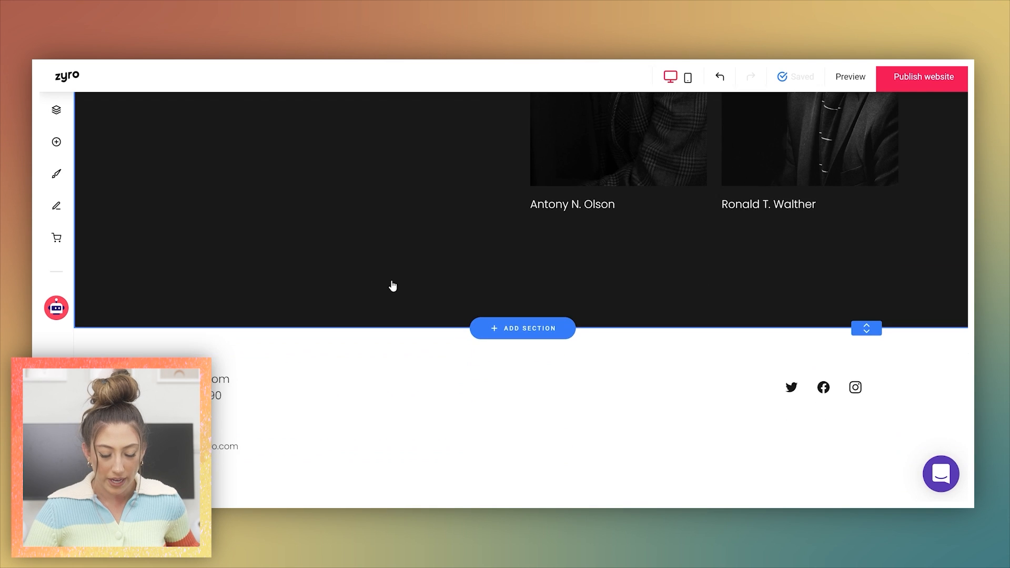
scroll(392, 285, "up", 12)
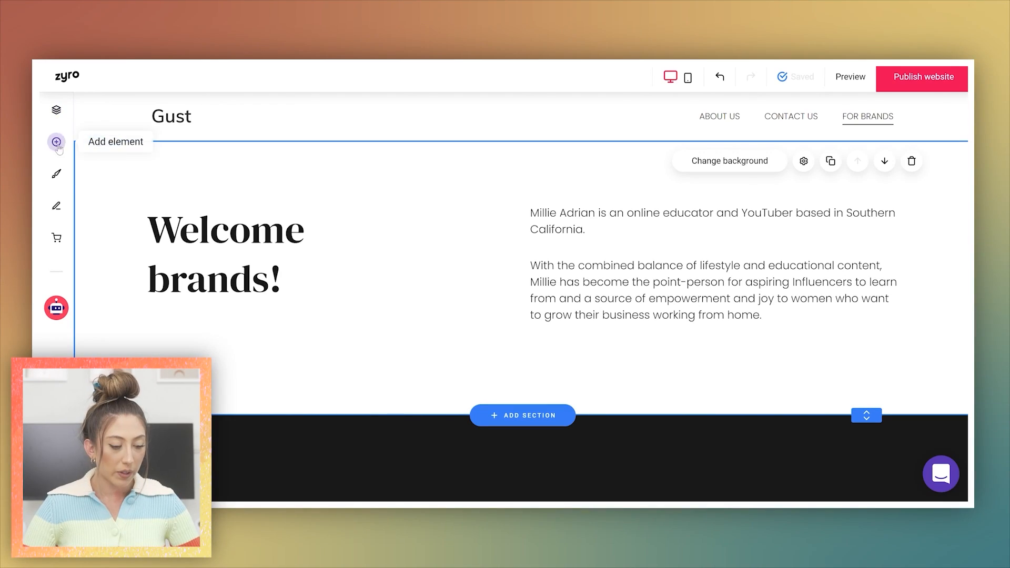
left_click(56, 142)
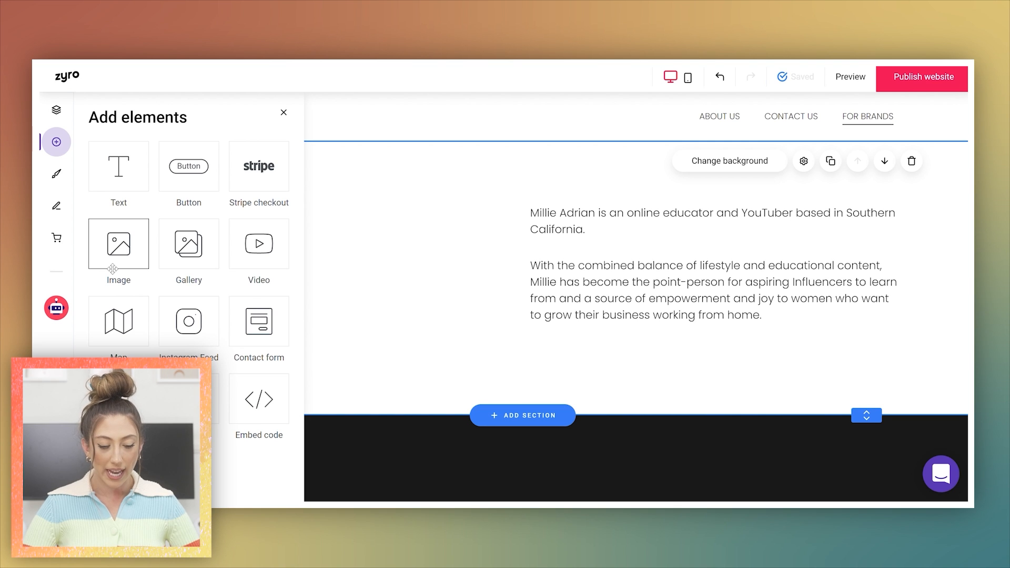
left_click(537, 417)
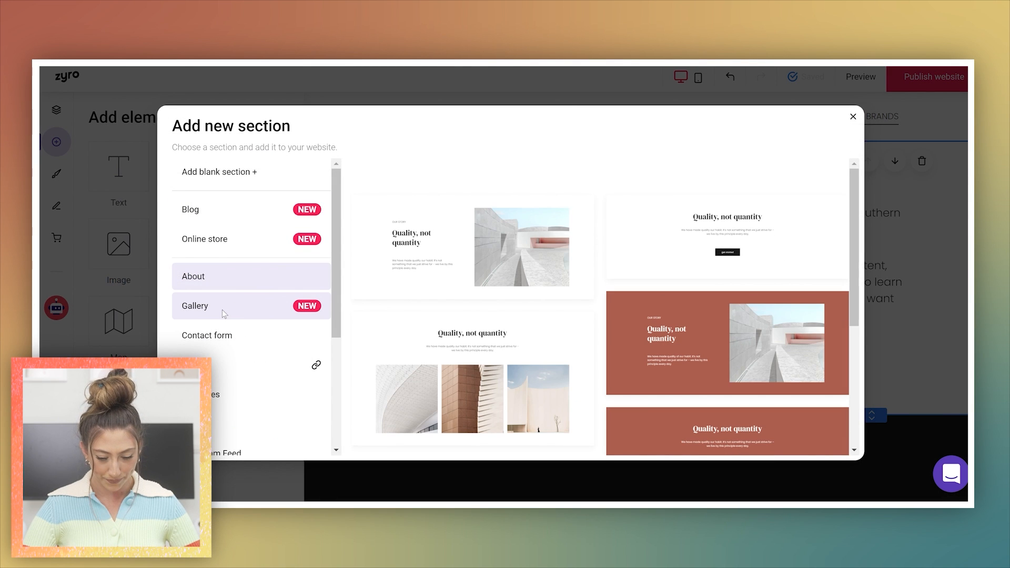
left_click(224, 314)
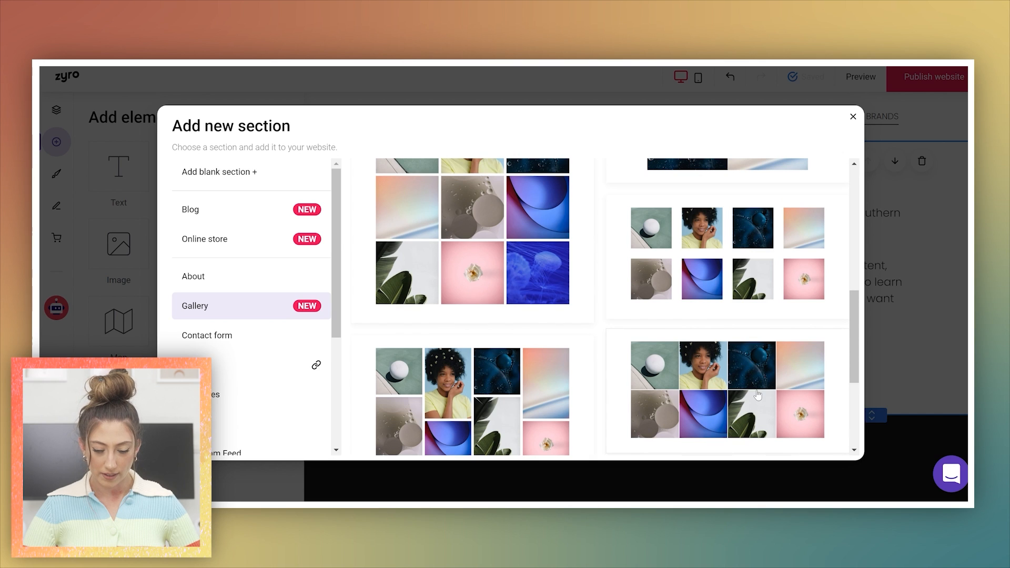
left_click(757, 394)
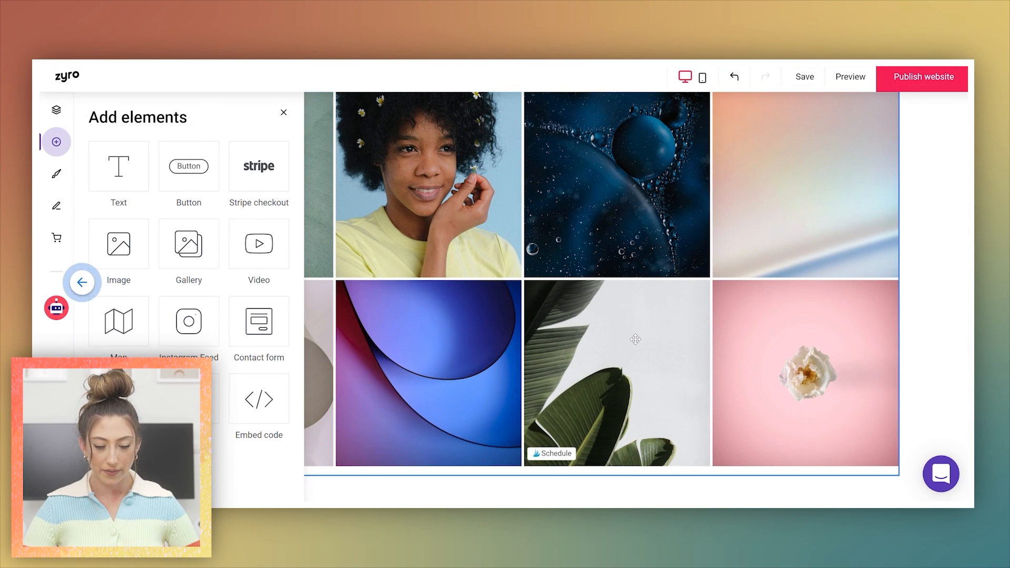
Step: Insert an images section with three side-by-side pictures between the introduction and the gallery
scroll(635, 340, "up", 5)
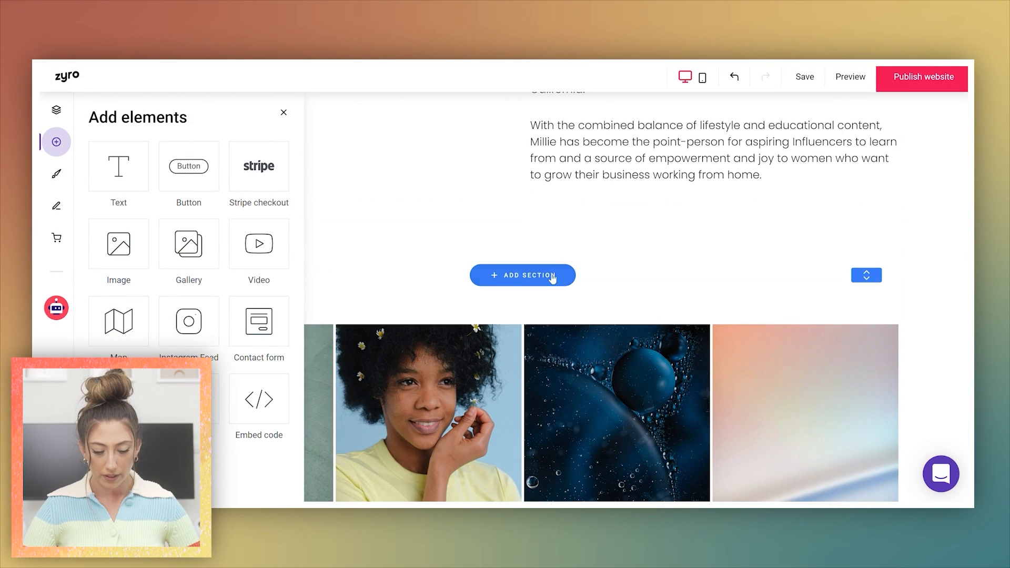
left_click(552, 279)
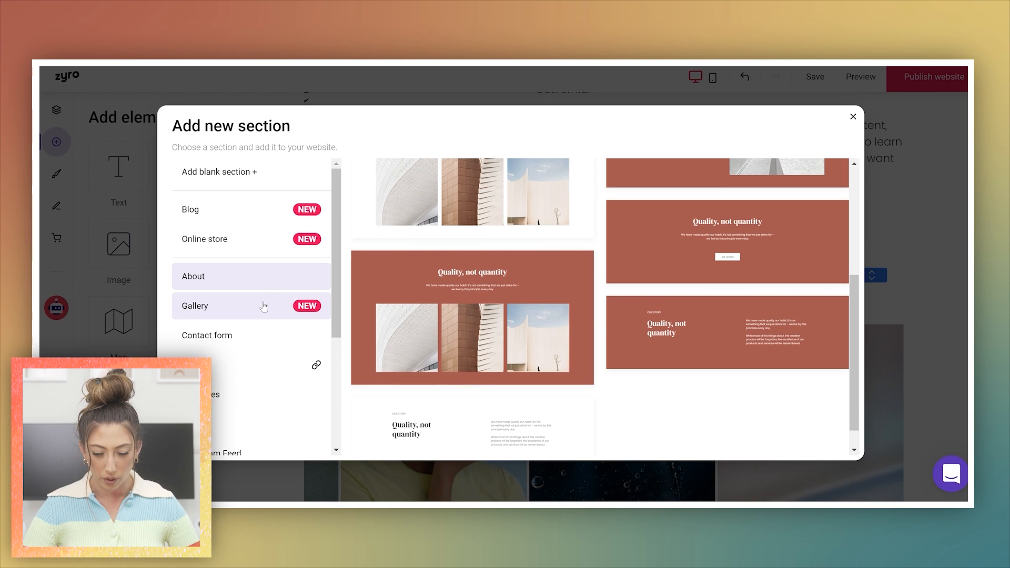
left_click(263, 307)
scroll(556, 347, "down", 10)
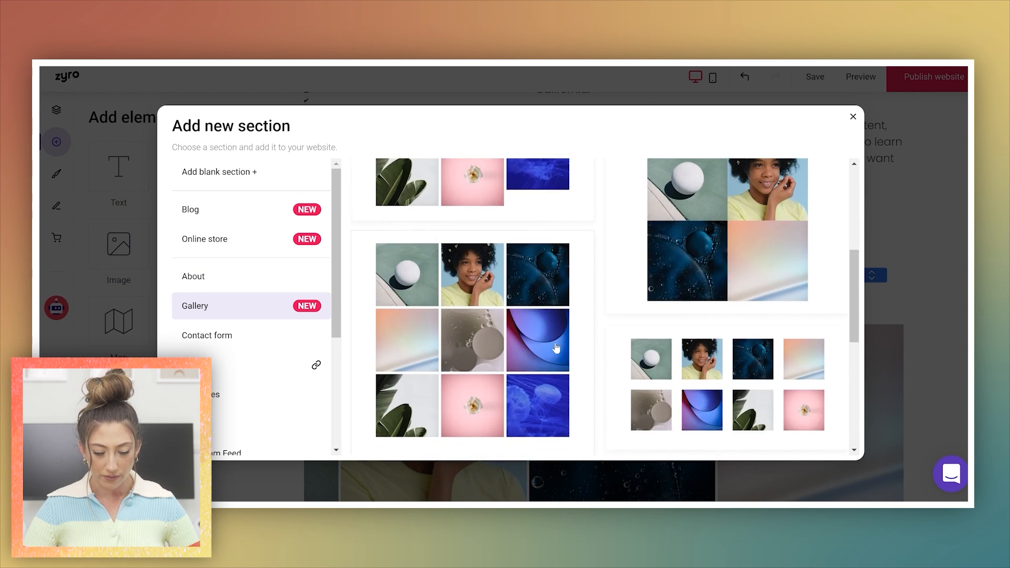
scroll(556, 348, "up", 10)
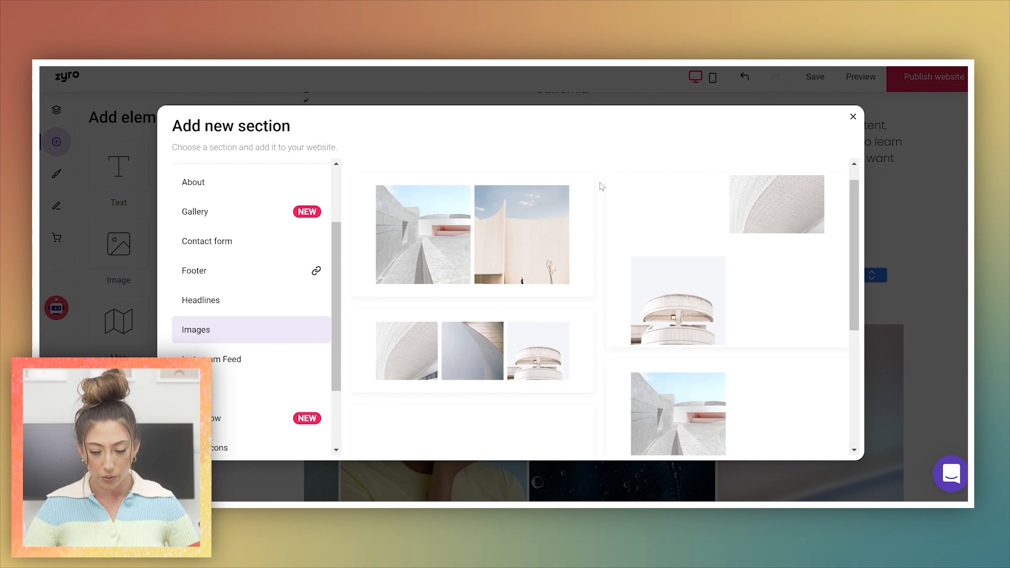
scroll(602, 186, "down", 2)
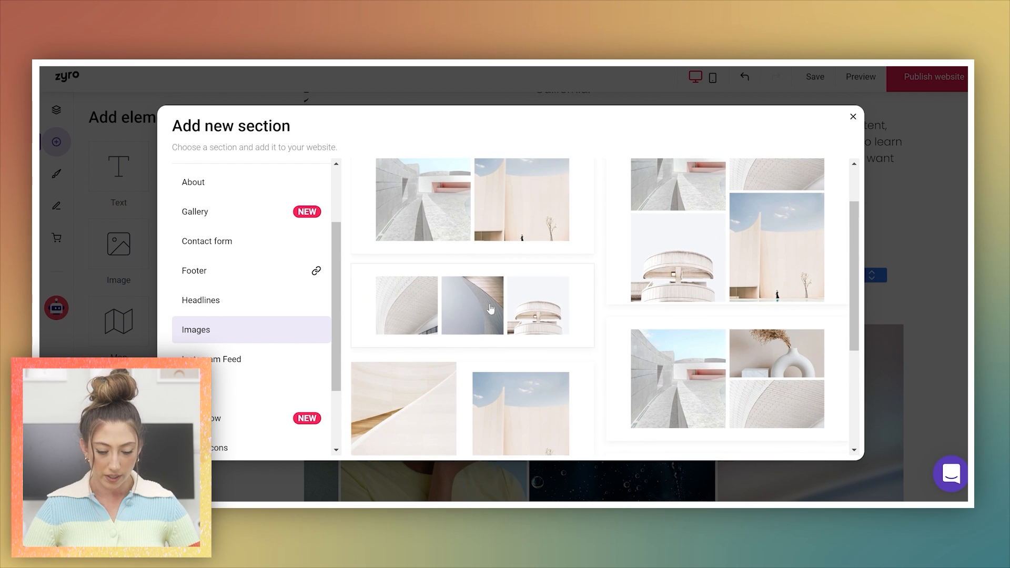
left_click(487, 309)
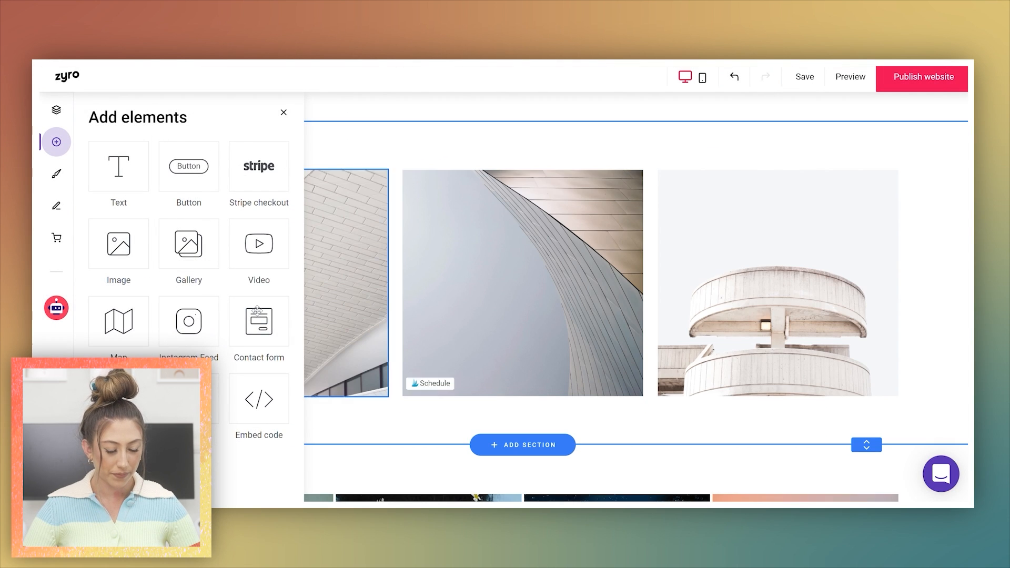
Step: Move the "Welcome brands!" section down so the three-image section sits above it
scroll(791, 277, "down", 4)
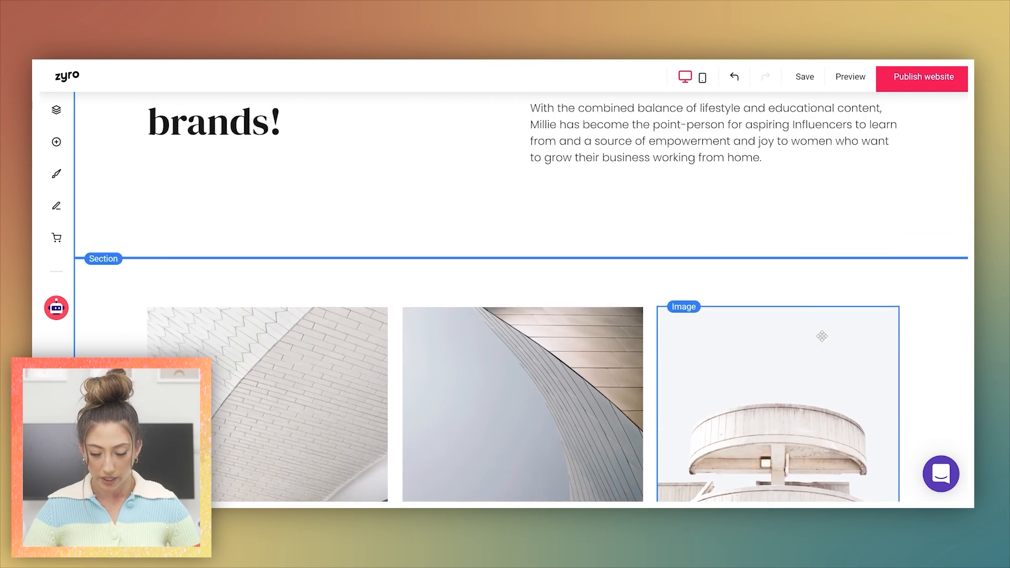
scroll(822, 335, "up", 3)
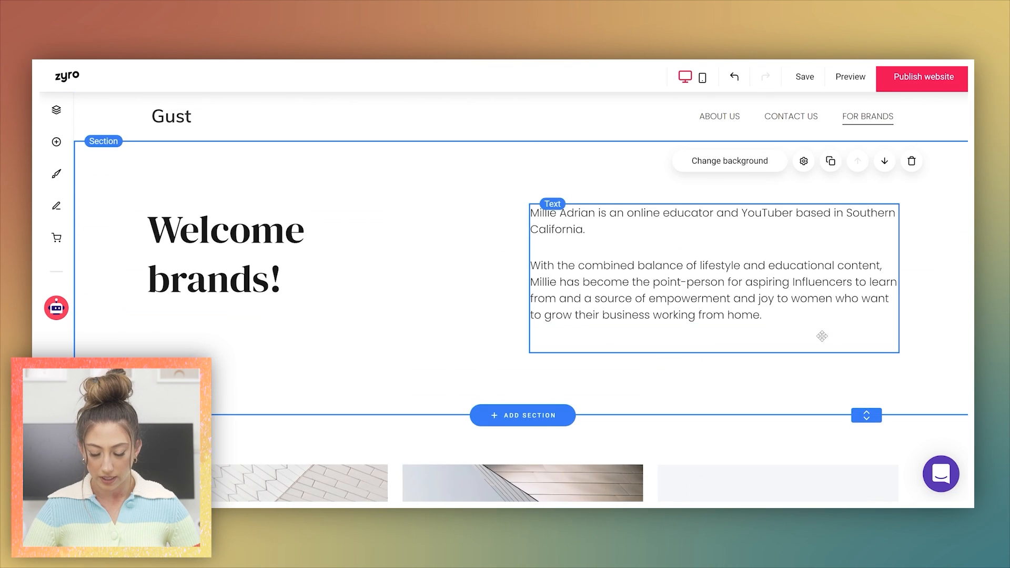
left_click(885, 160)
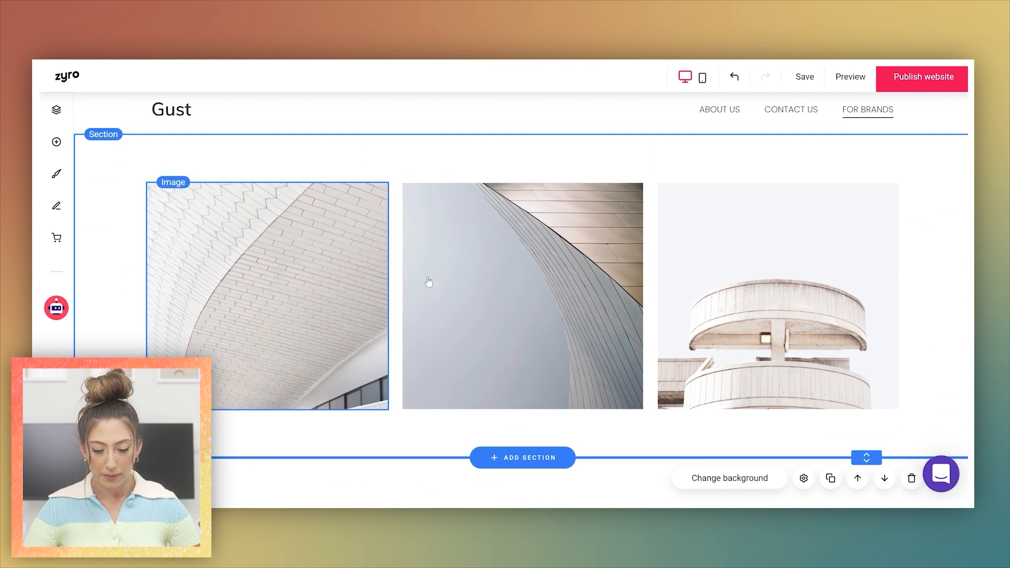
Step: Replace the middle picture of the three-image section with the uploaded Neutrogena portrait photo
left_click(429, 282)
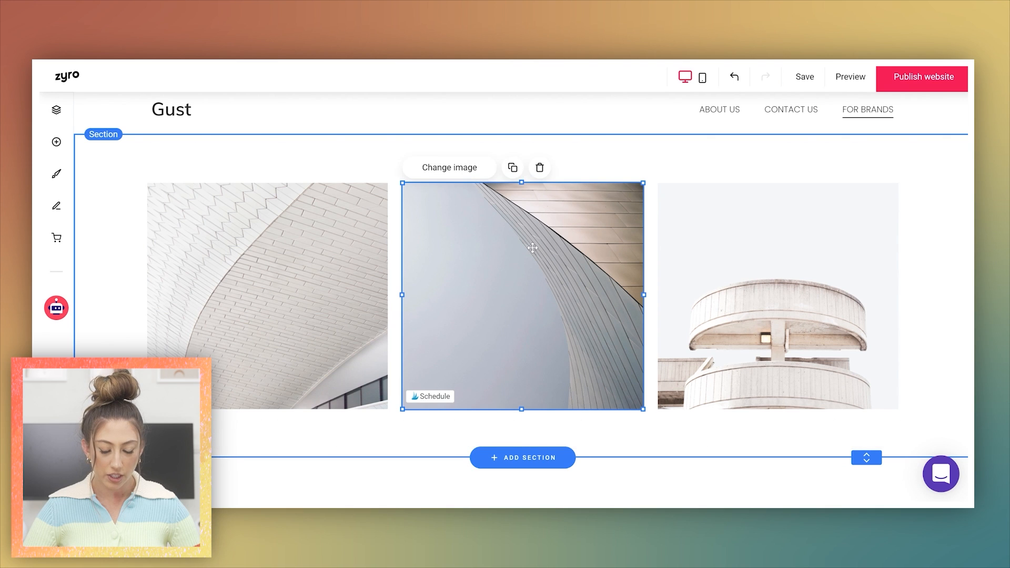
left_click(479, 170)
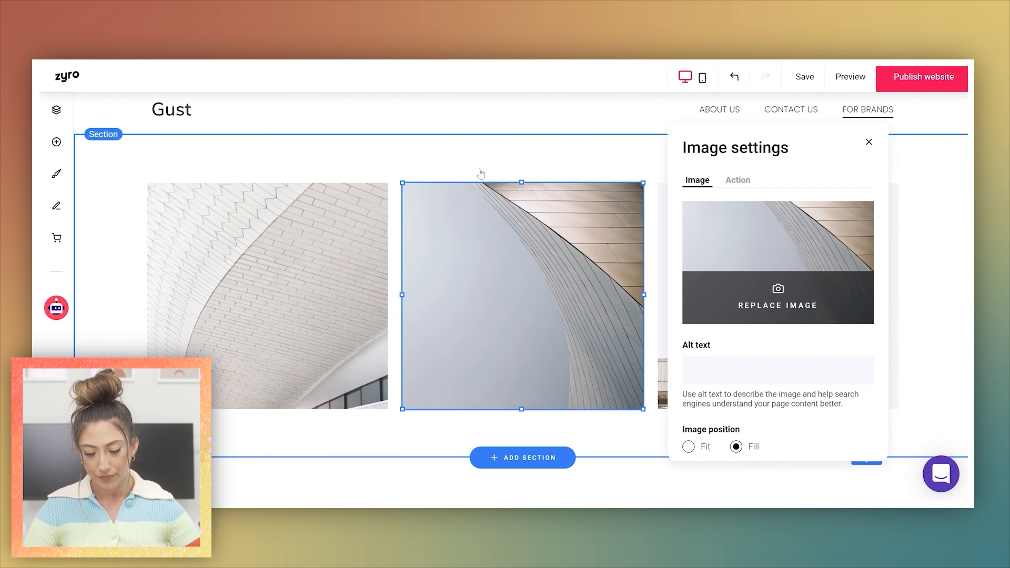
left_click(795, 301)
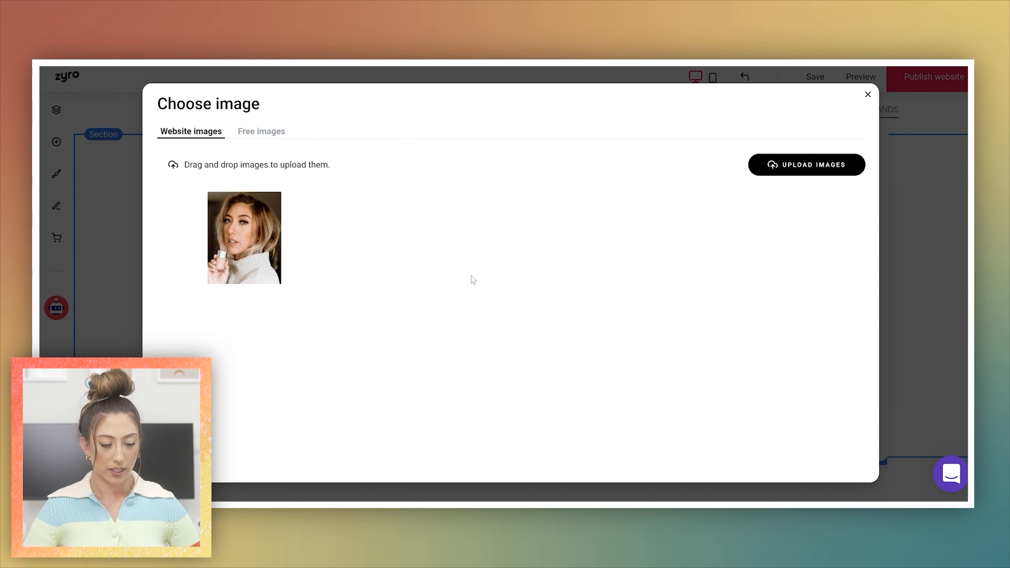
left_click(262, 239)
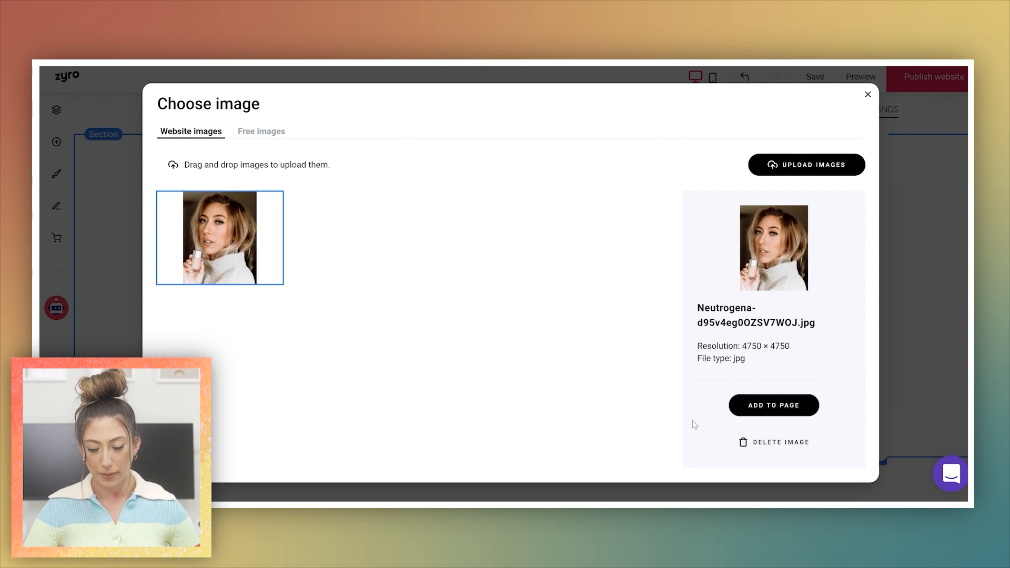
left_click(769, 408)
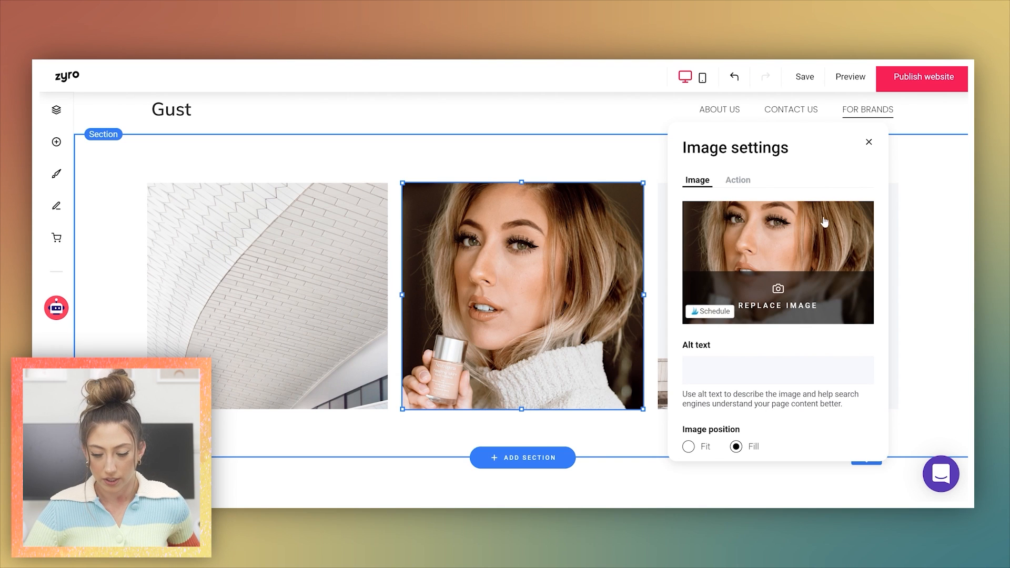
left_click(869, 142)
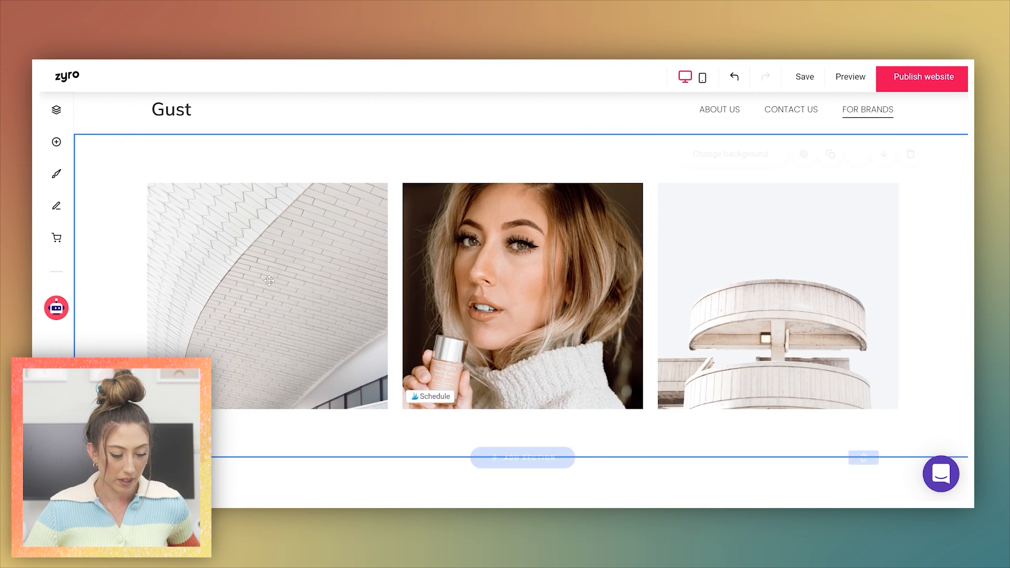
Step: Replace the first picture of the three-image section with the photo of the woman sitting on a bed
left_click(289, 278)
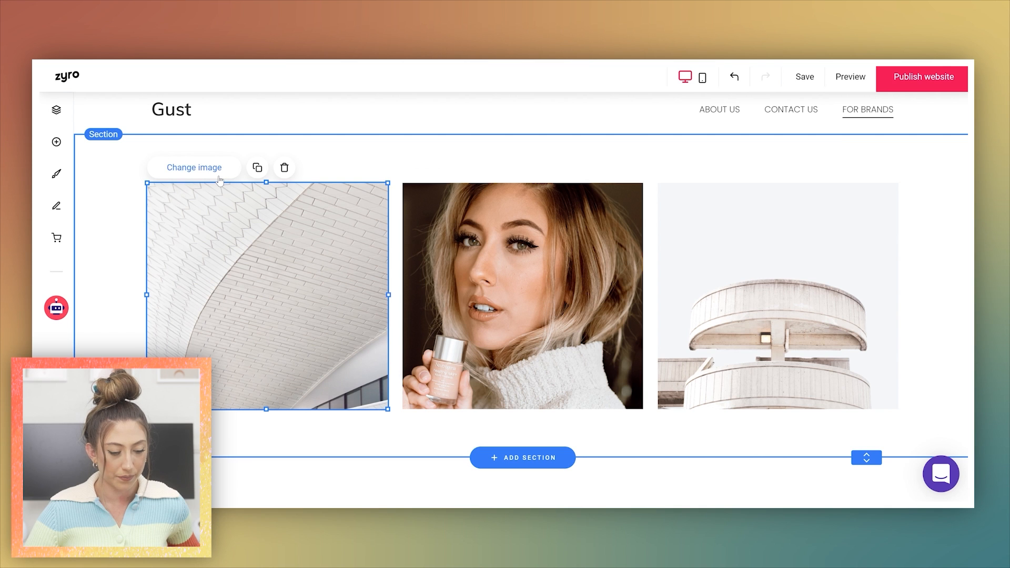
left_click(194, 168)
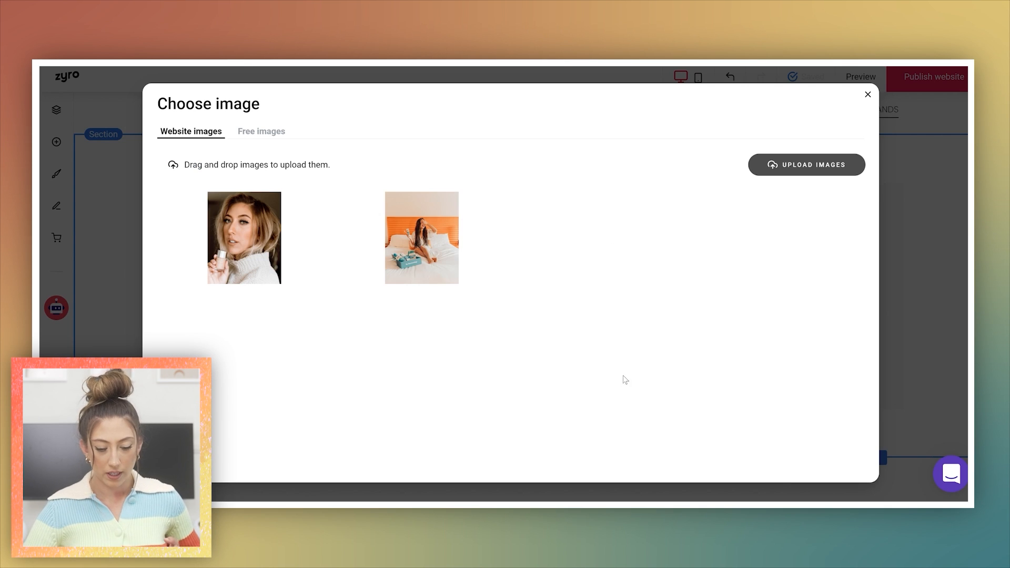
left_click(756, 405)
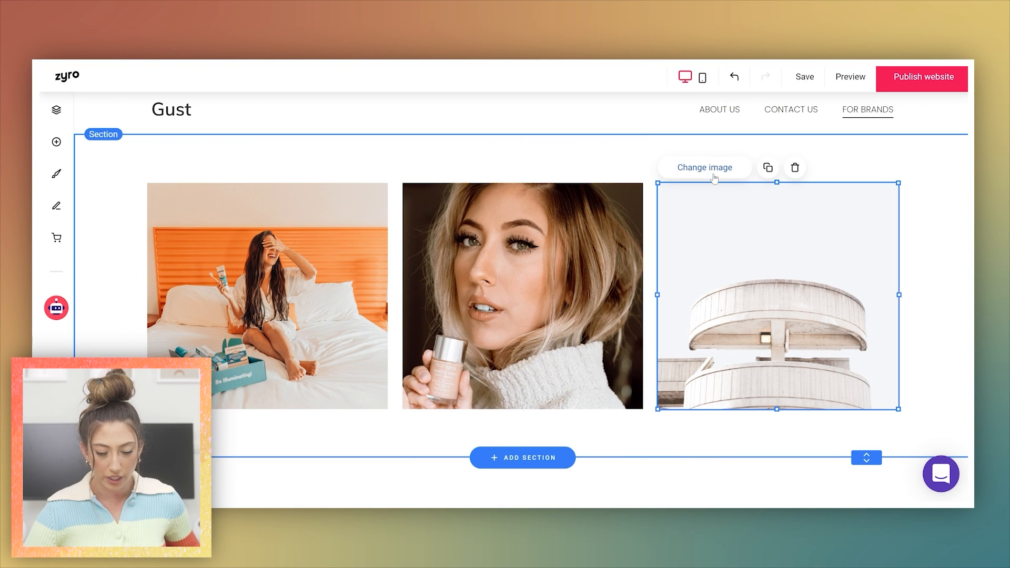
Step: Replace the third picture of the three-image section with the poolside photo with palm trees
left_click(713, 176)
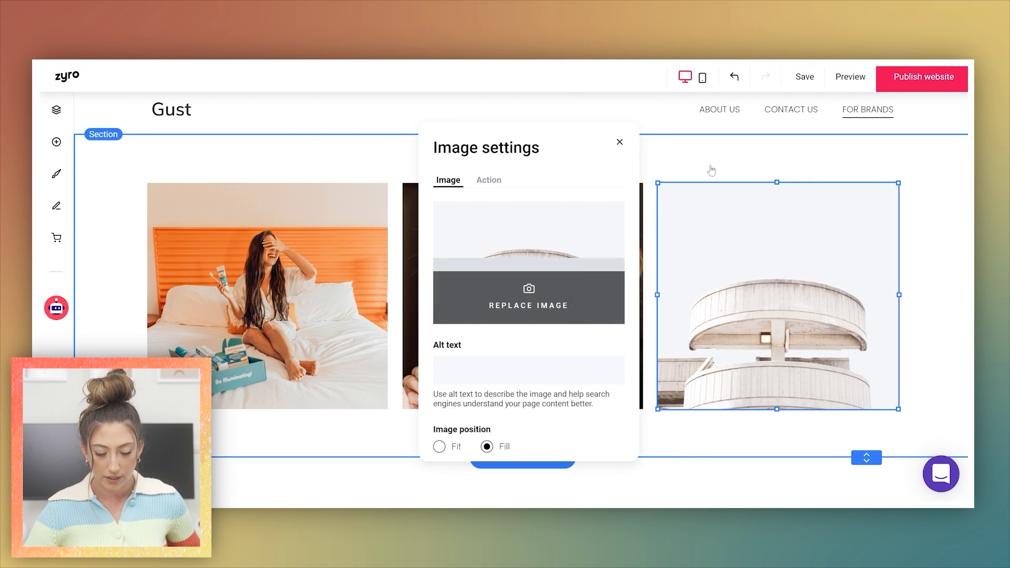
left_click(529, 297)
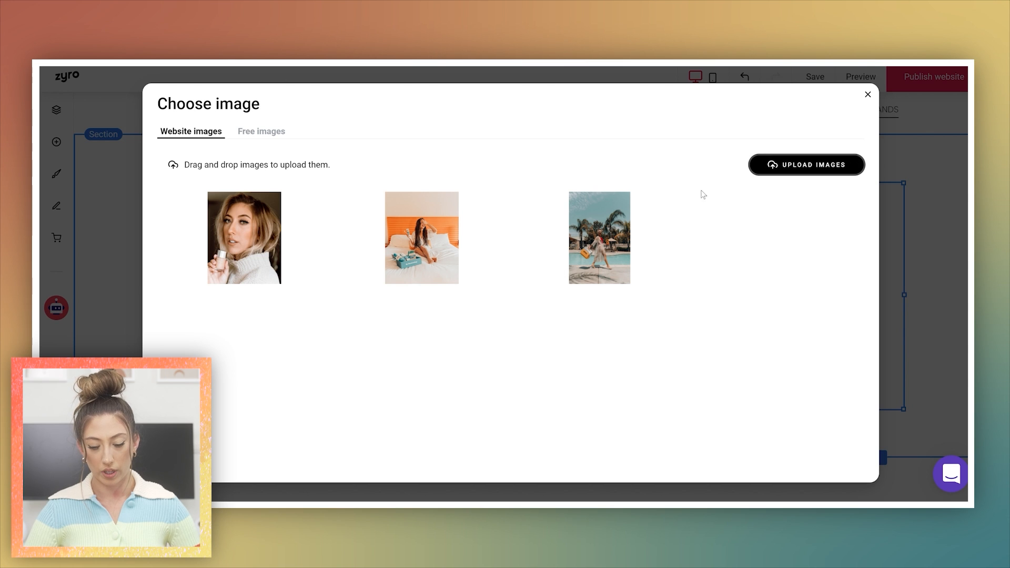
left_click(599, 238)
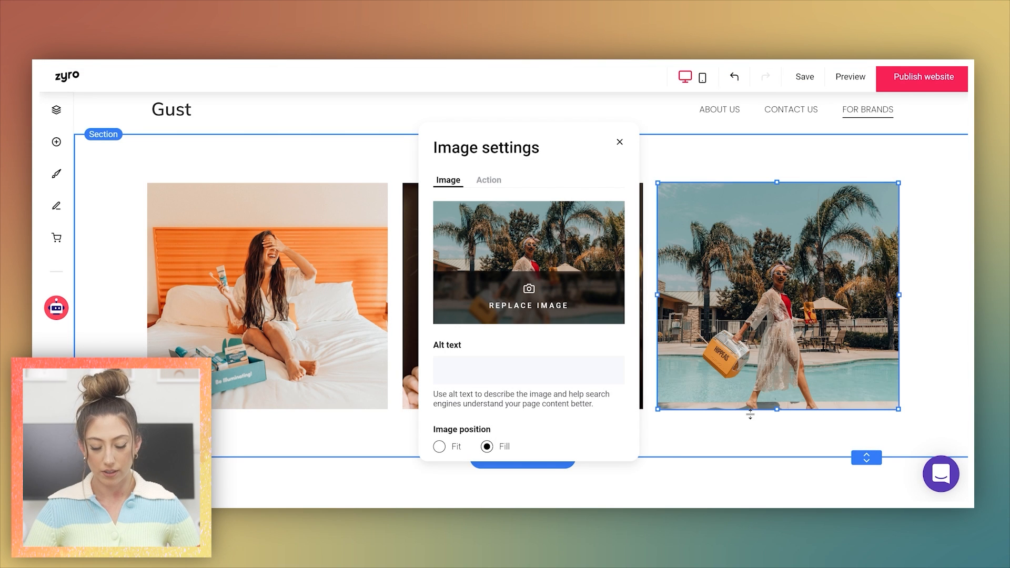
left_click(620, 142)
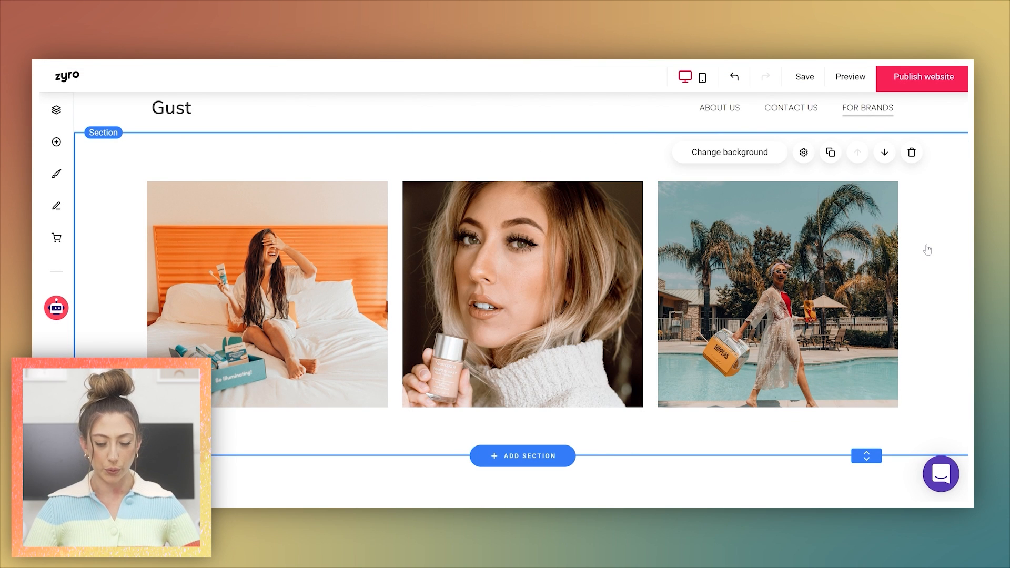
Step: Stack the "Welcome brands!" heading on one line above the paragraph in the middle of the section, and widen its box to the paragraph's width
scroll(927, 250, "down", 5)
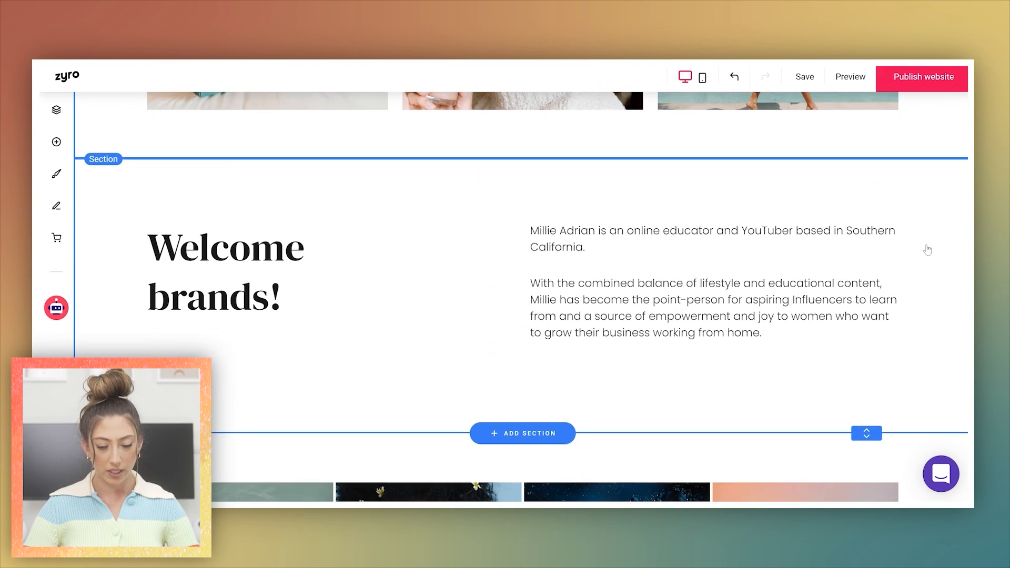
left_click(274, 197)
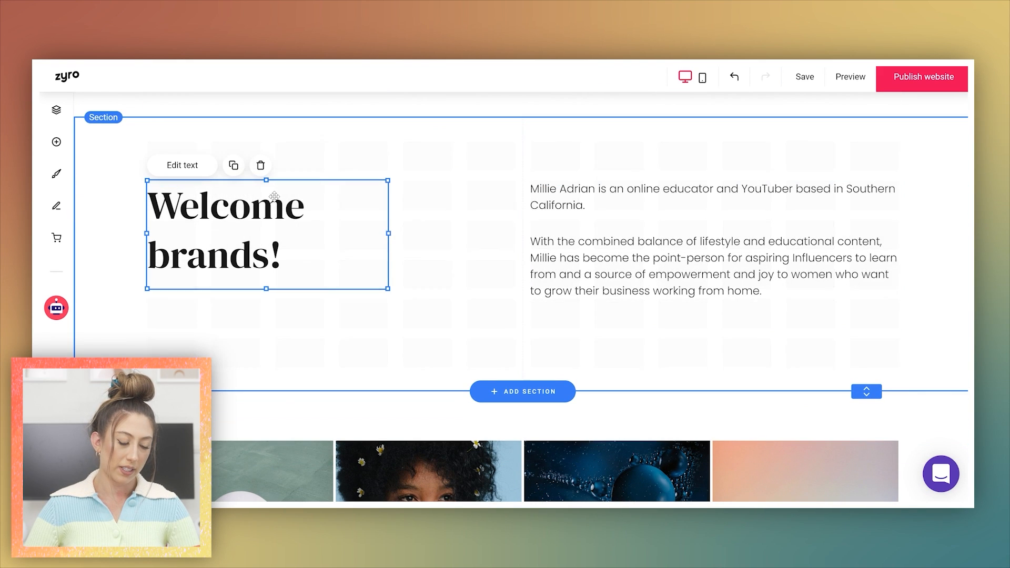
left_click(190, 171)
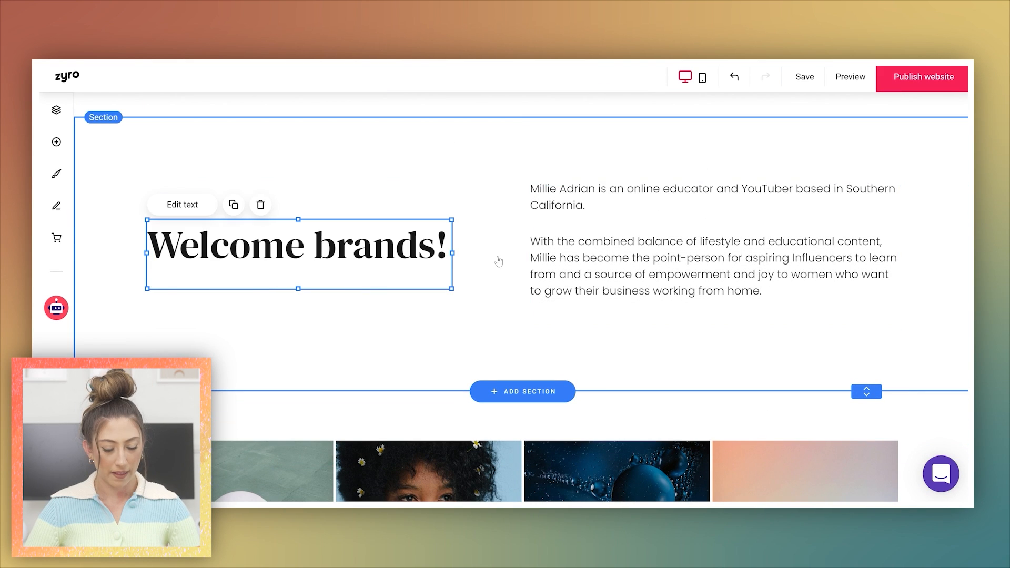
left_click_drag(367, 252, 556, 173)
left_click(528, 182)
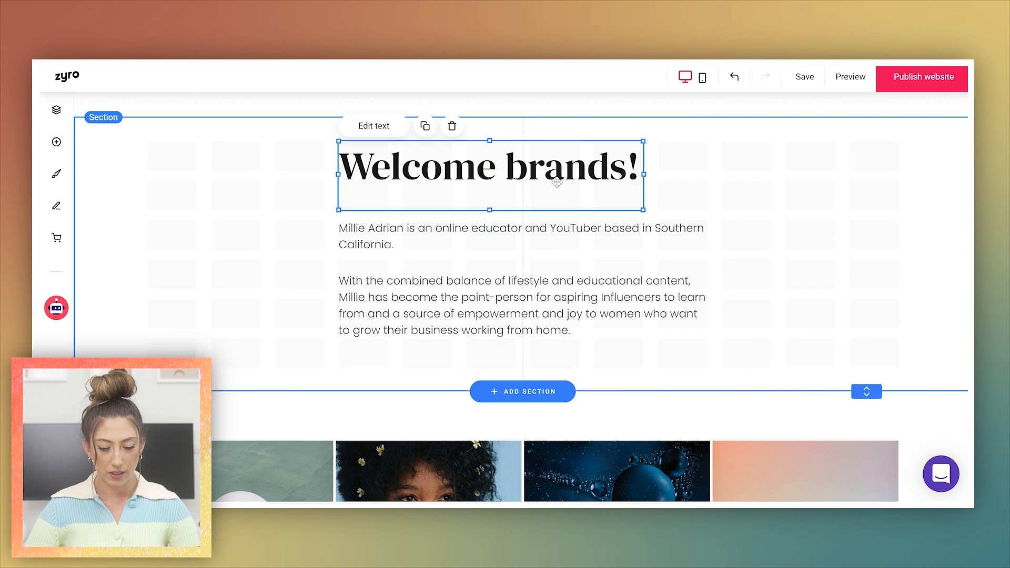
left_click_drag(643, 175, 701, 182)
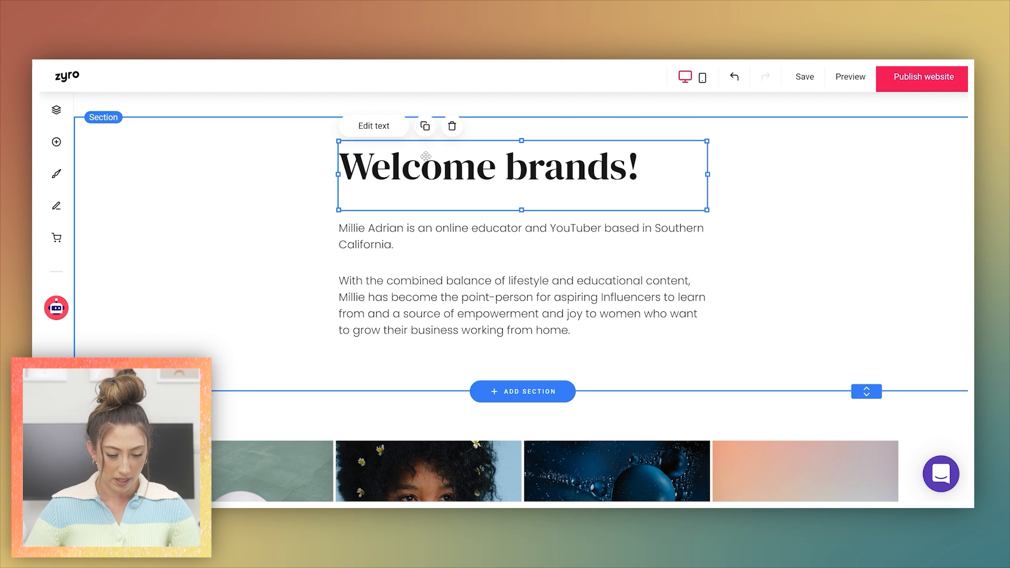
Step: Centre-align the "Welcome brands!" heading within its text box
left_click(375, 126)
left_click(589, 151)
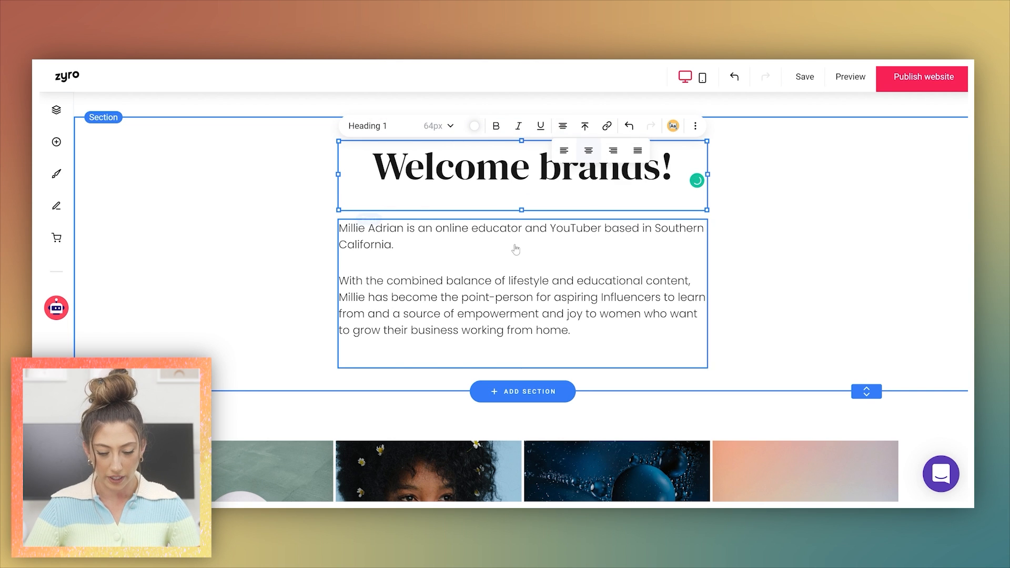
left_click(510, 272)
left_click(787, 282)
scroll(787, 283, "up", 3)
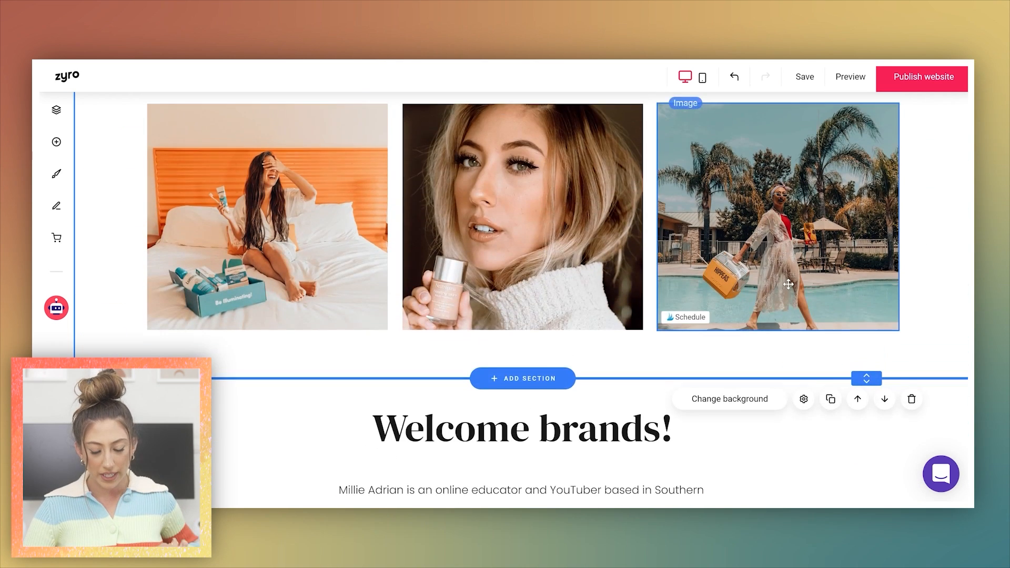
Step: Delete the picture gallery below the introductory text, along with the empty section that held it
scroll(787, 284, "down", 6)
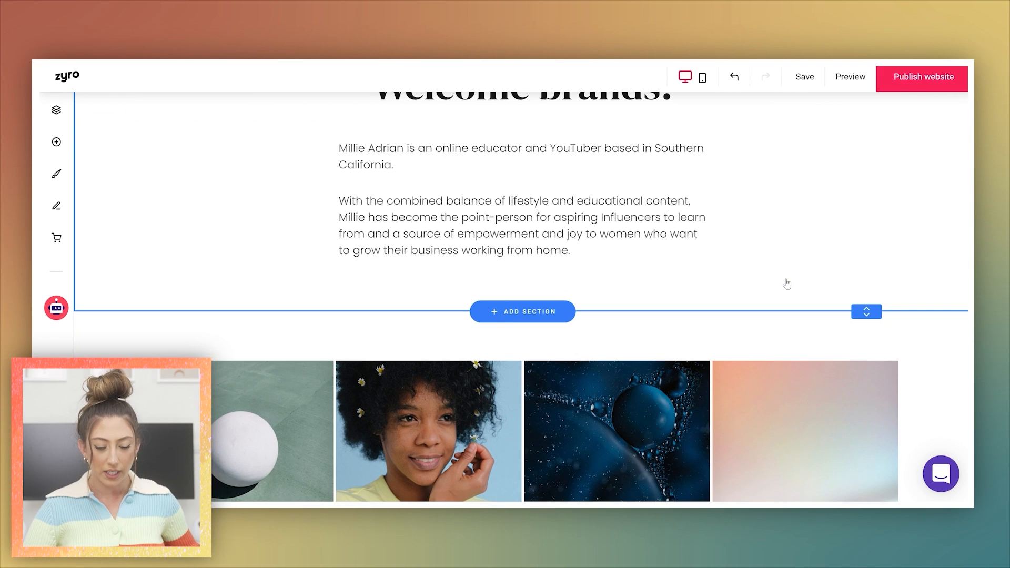
scroll(787, 285, "down", 5)
scroll(503, 218, "up", 2)
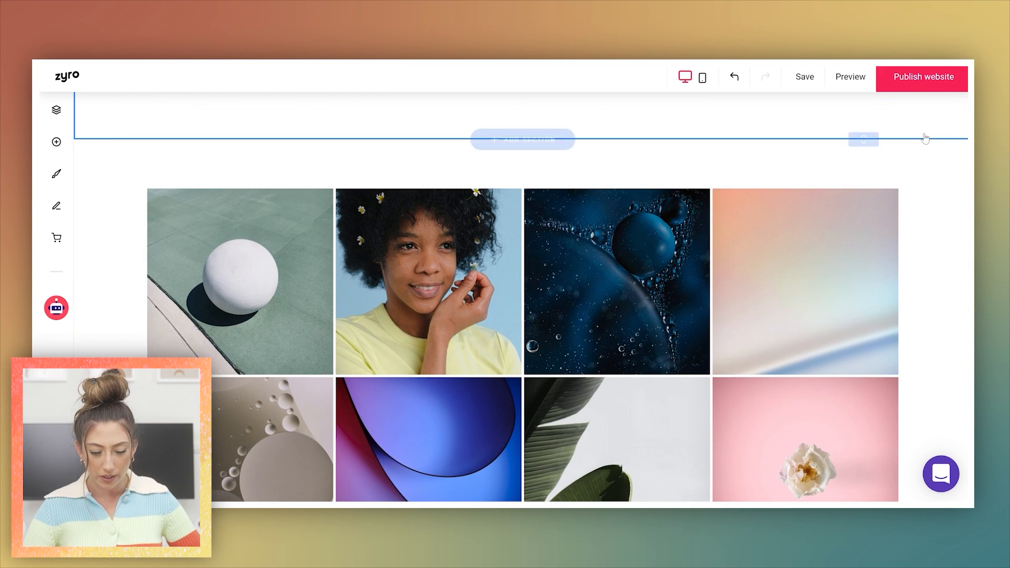
scroll(663, 221, "up", 2)
left_click(605, 227)
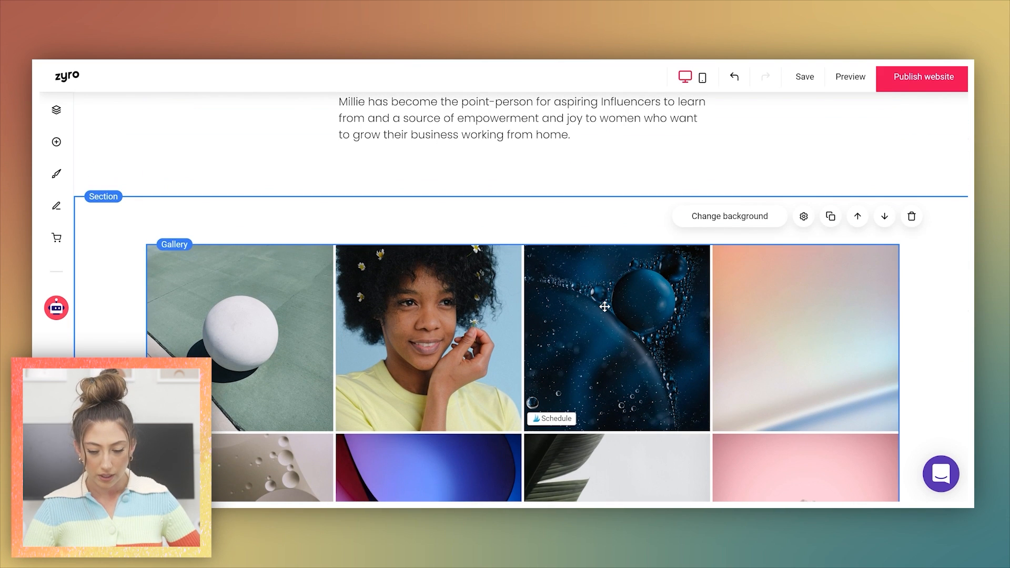
left_click(561, 317)
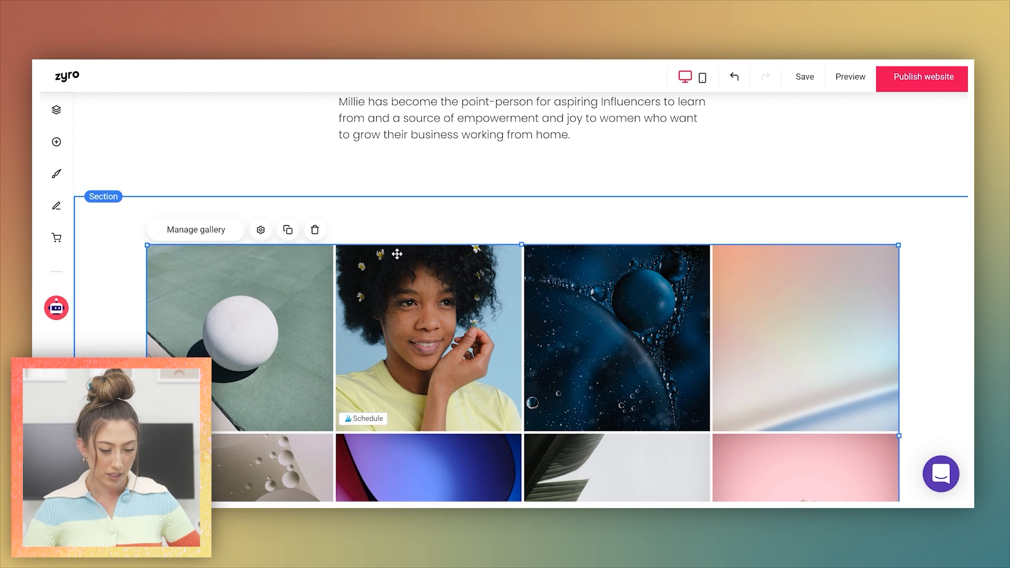
left_click(315, 231)
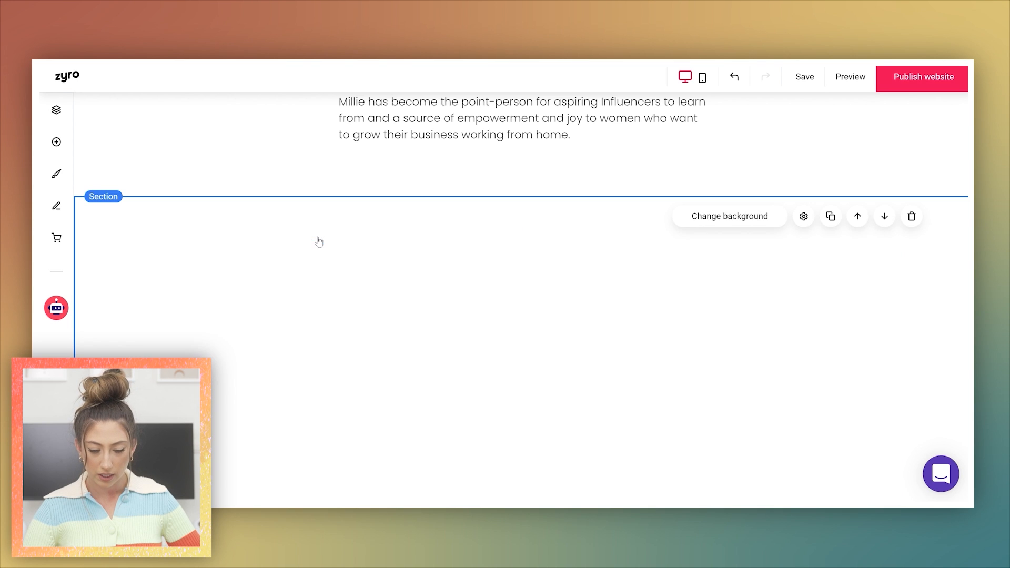
left_click(912, 217)
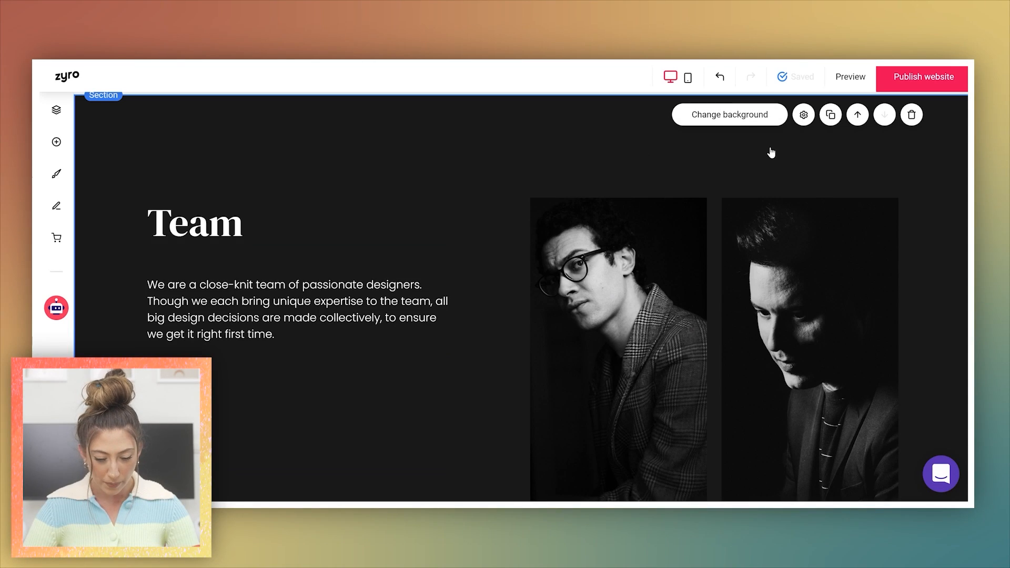
Step: Set the Team section's background to the darkest red website colour and change its heading to "Stats"
left_click(740, 117)
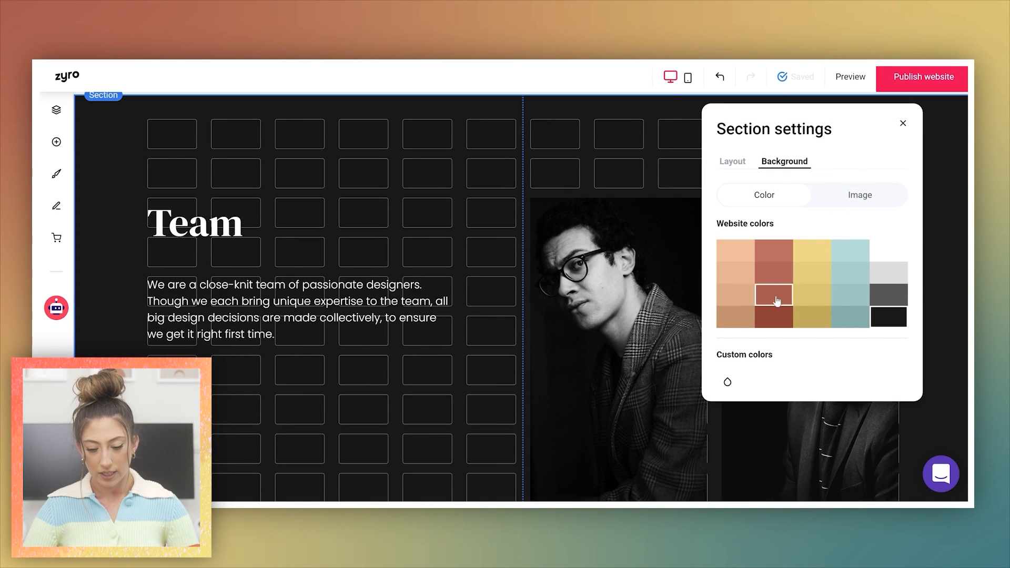
left_click(778, 321)
left_click(209, 227)
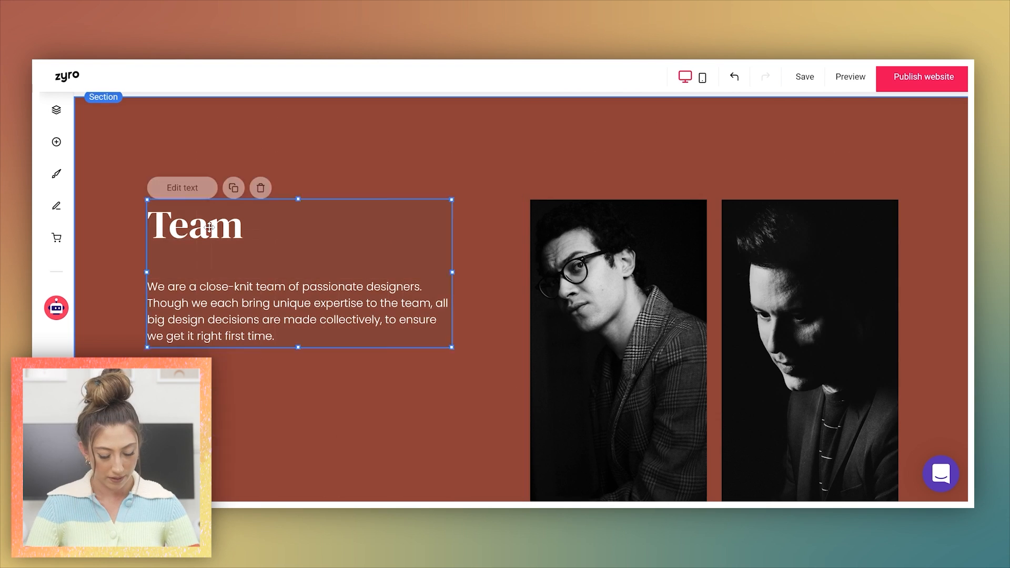
triple_click(209, 227)
type("Stats")
key("Return")
scroll(209, 227, "up", 1)
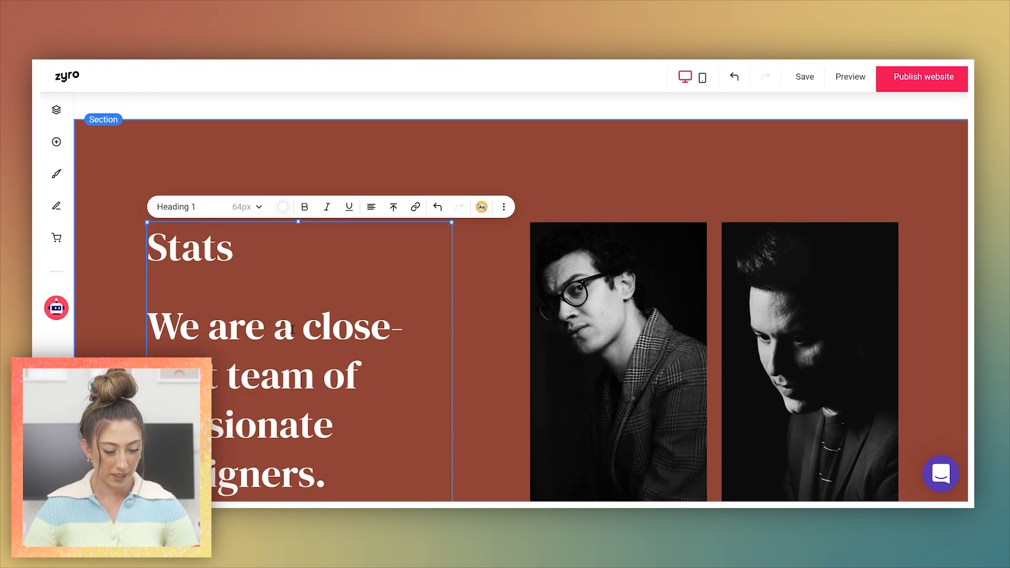
Step: Remove the team description under the "Stats" heading and shrink the text box to fit the heading alone
left_click(221, 205)
left_click(227, 404)
scroll(306, 447, "down", 5)
scroll(306, 472, "down", 5)
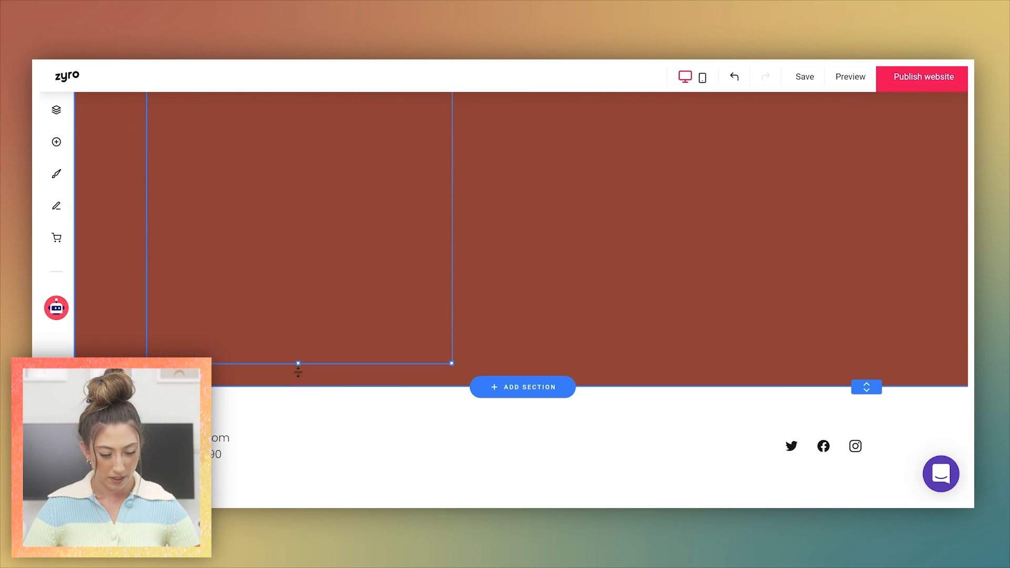
left_click_drag(298, 364, 295, 128)
scroll(297, 211, "up", 1)
left_click_drag(300, 420, 323, 156)
scroll(316, 210, "up", 1)
left_click_drag(301, 303, 305, 279)
scroll(306, 294, "up", 2)
triple_click(306, 297)
key("BackSpace")
left_click_drag(305, 328, 311, 208)
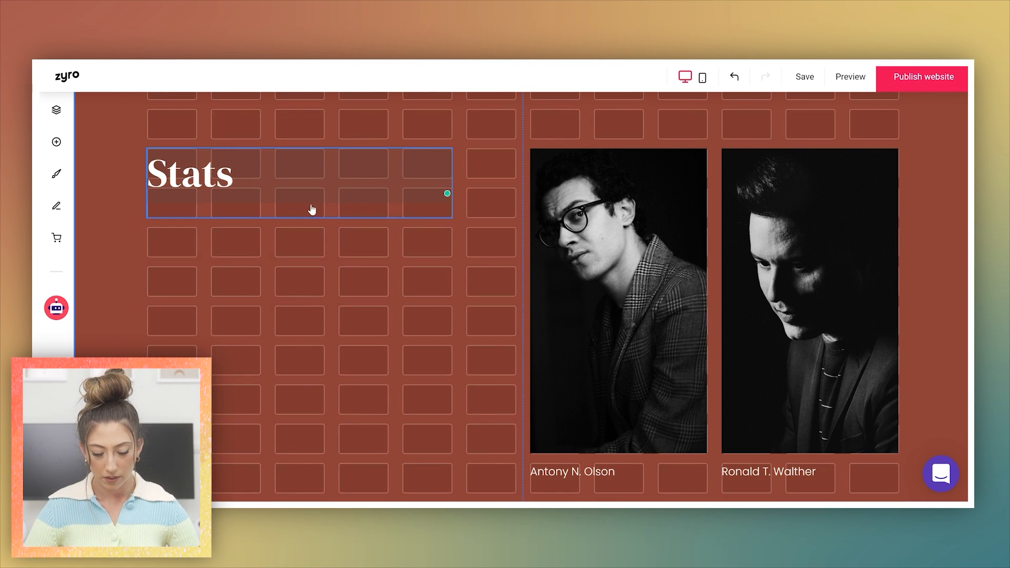
Step: Delete both black-and-white team portraits from the Stats section
left_click(683, 174)
key("Delete")
left_click(780, 174)
key("Delete")
Step: Move the two name captions and the "Stats" heading up, and shorten the section to fit the remaining text
scroll(759, 213, "down", 3)
left_click_drag(567, 322, 184, 126)
left_click_drag(769, 323, 576, 164)
scroll(575, 160, "up", 2)
scroll(575, 159, "down", 2)
left_click_drag(864, 430, 853, 189)
scroll(201, 262, "up", 3)
left_click_drag(191, 269, 191, 190)
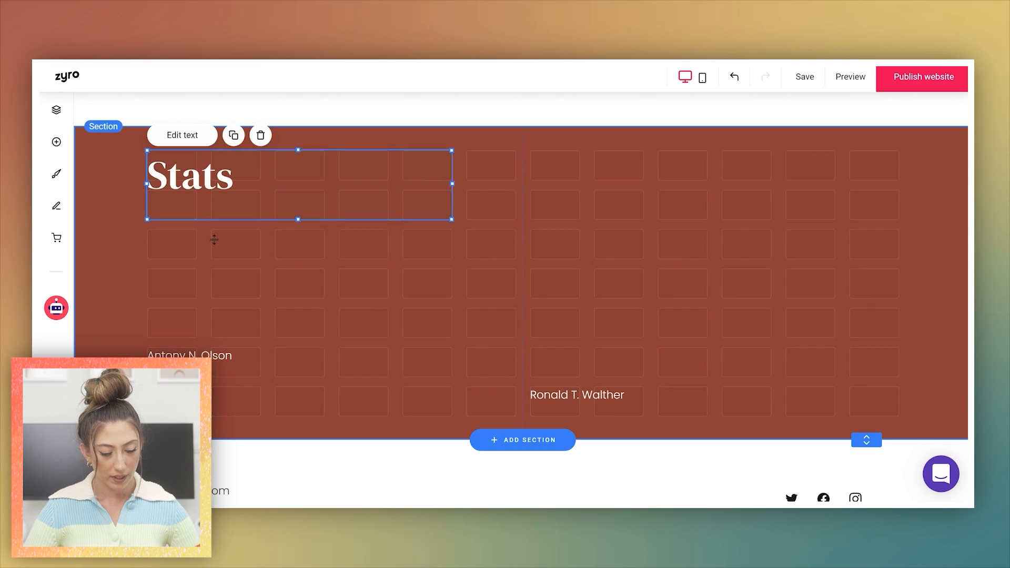
Step: Line up the two name captions below the "Stats" heading and duplicate the second one twice to form a row of four
left_click_drag(174, 363, 174, 244)
left_click_drag(629, 398, 448, 239)
left_click(426, 214)
left_click_drag(435, 283, 559, 244)
left_click(616, 214)
left_click_drag(644, 285, 772, 246)
Step: Replace the first caption in the row with "100,000", formatted as a centred Heading 3
double_click(191, 241)
key("ctrl+a")
type("100")
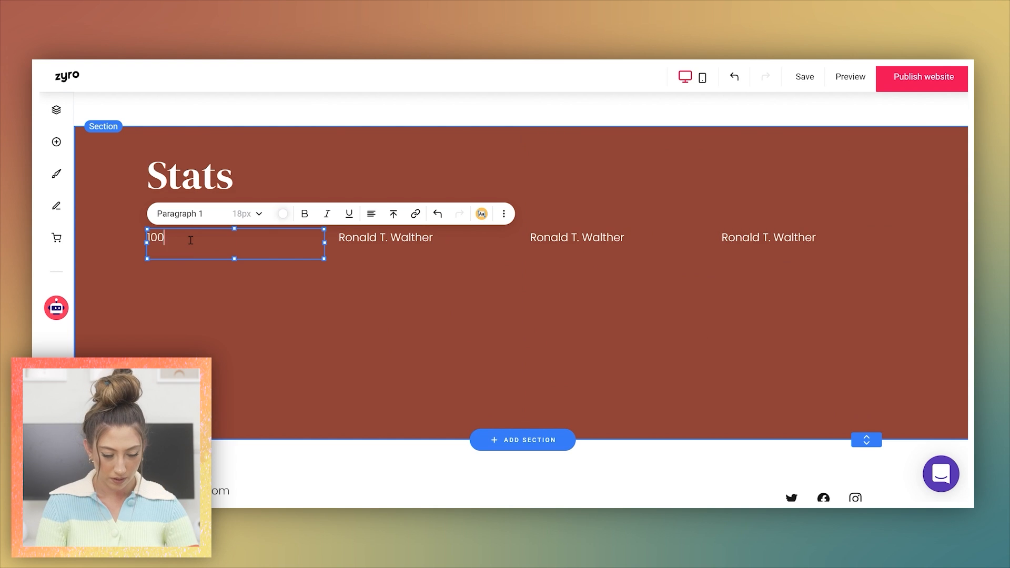
left_click_drag(235, 269, 242, 230)
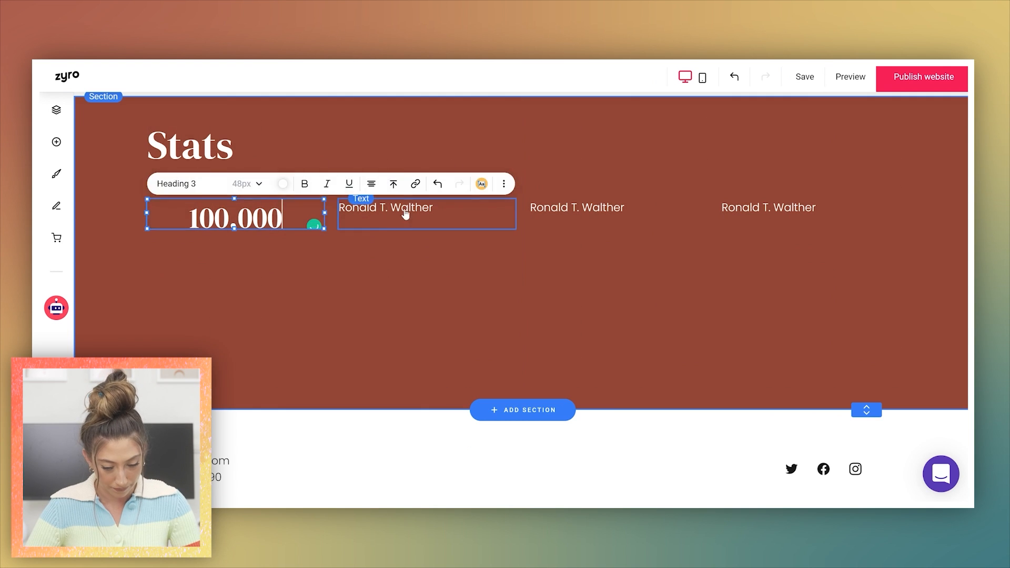
Step: Place a copy of the second caption beneath the 100,000 figure and change it to a centred "YouTube subscribers" label
left_click(406, 211)
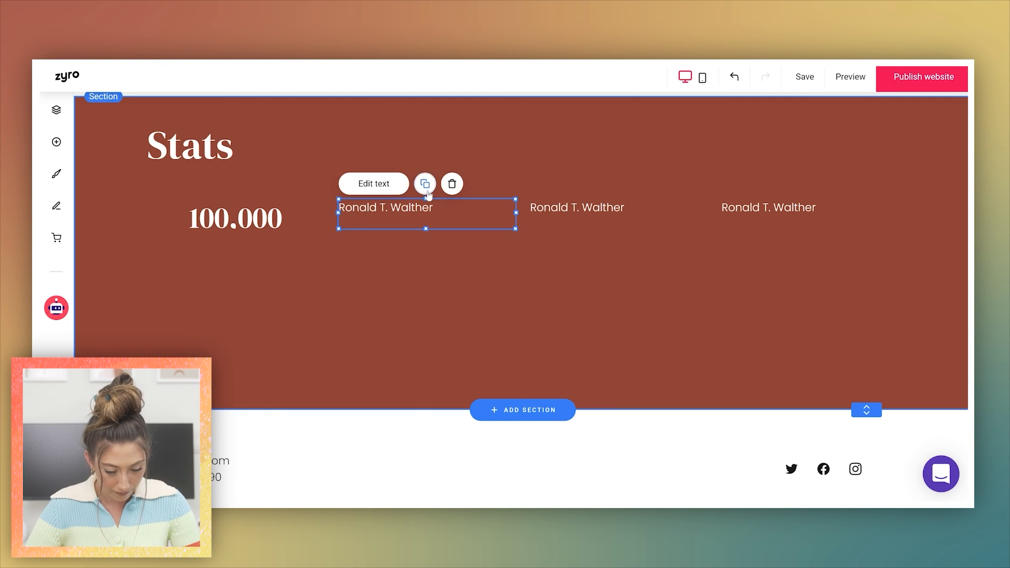
left_click(425, 185)
left_click_drag(364, 253, 201, 253)
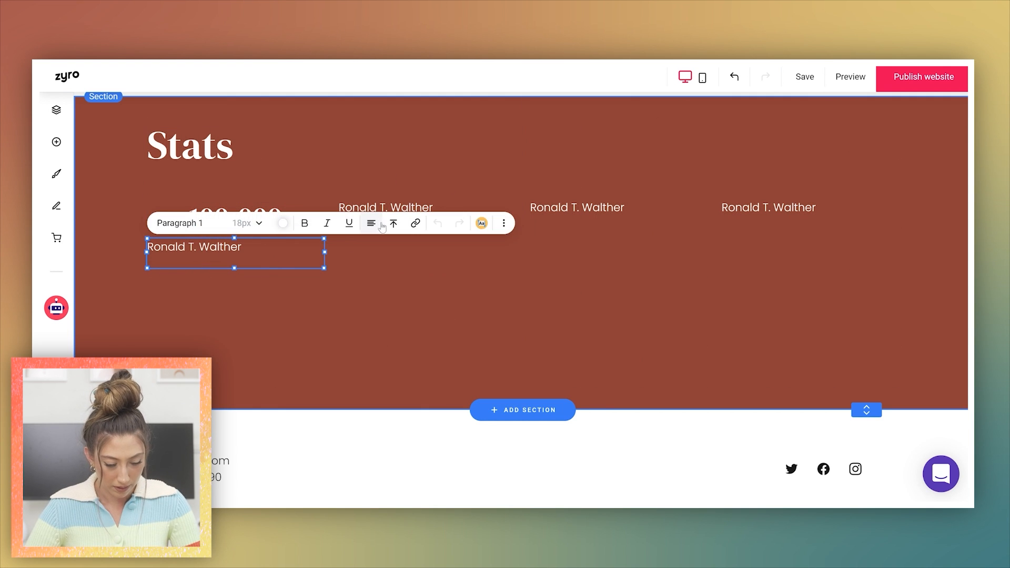
left_click(399, 253)
double_click(238, 253)
type("Yout")
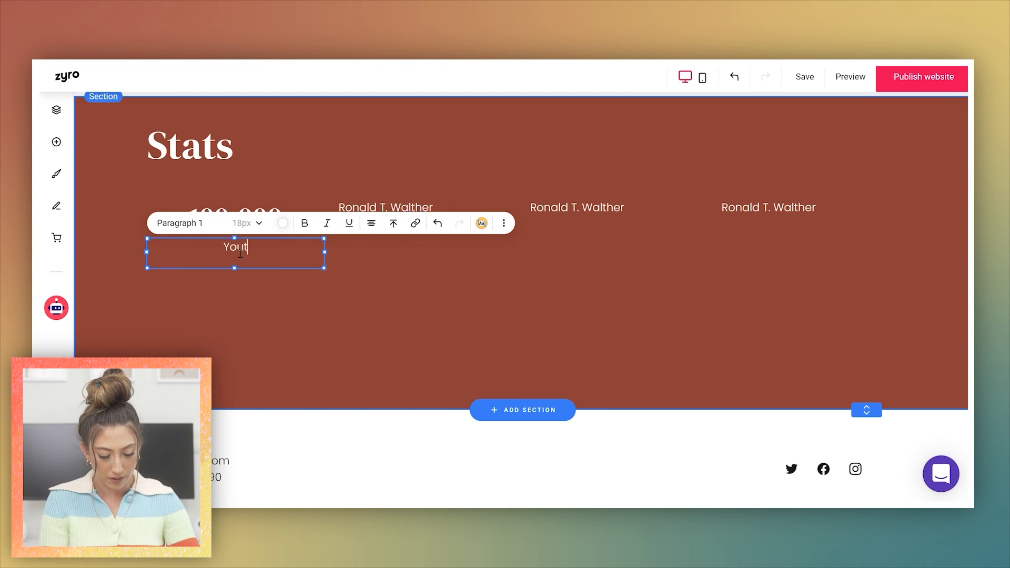
Step: Move the second column's caption down level with the YouTube label and place a copy of the 100,000 figure above it
left_click(417, 212)
left_click_drag(417, 212, 417, 243)
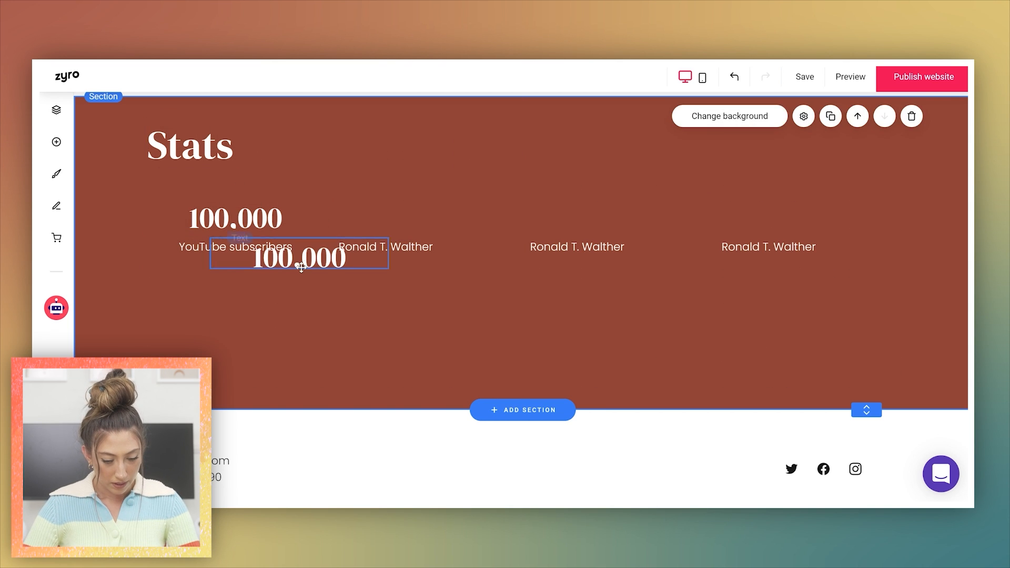
left_click_drag(301, 267, 413, 223)
Step: Change the second column's figure to "66,000+" and add a plus sign to the first column's figure
double_click(408, 223)
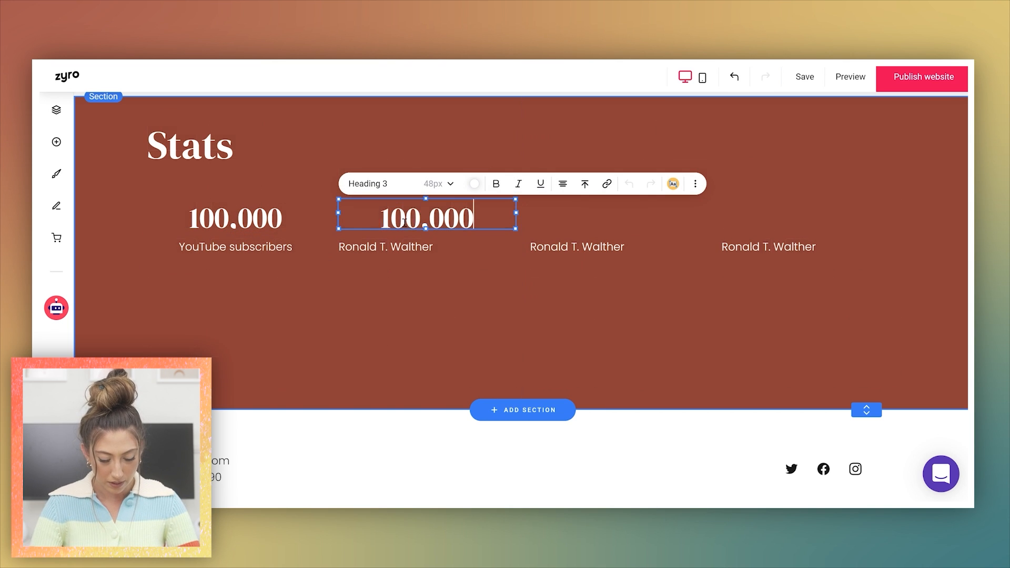
key("Left")
key("Delete")
key("Delete")
key("Delete")
type("66.000")
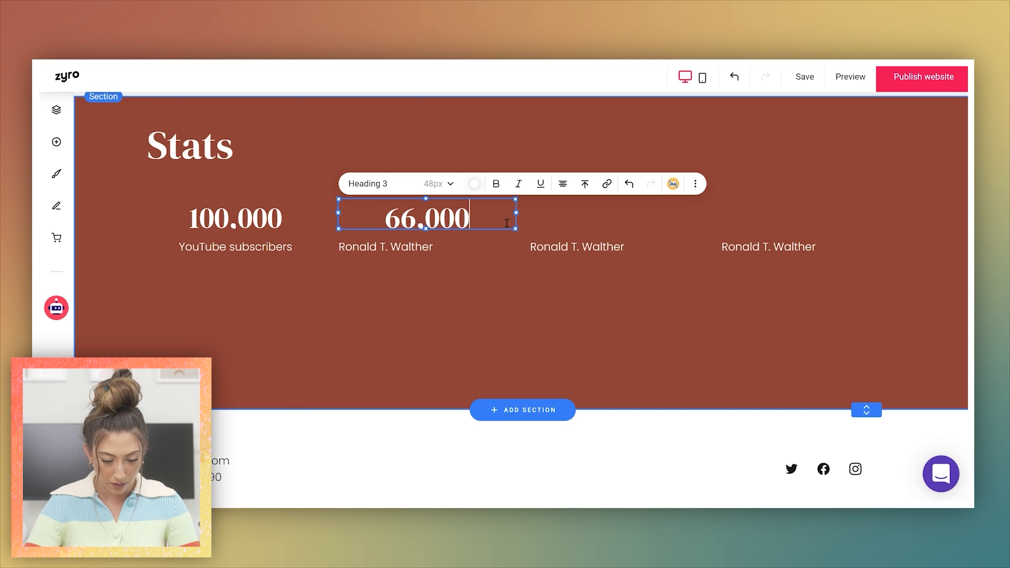
type("+")
left_click(282, 219)
type("+")
Step: Replace the caption below 66,000+ with "Instagram followers" and centre-align it
left_click(455, 251)
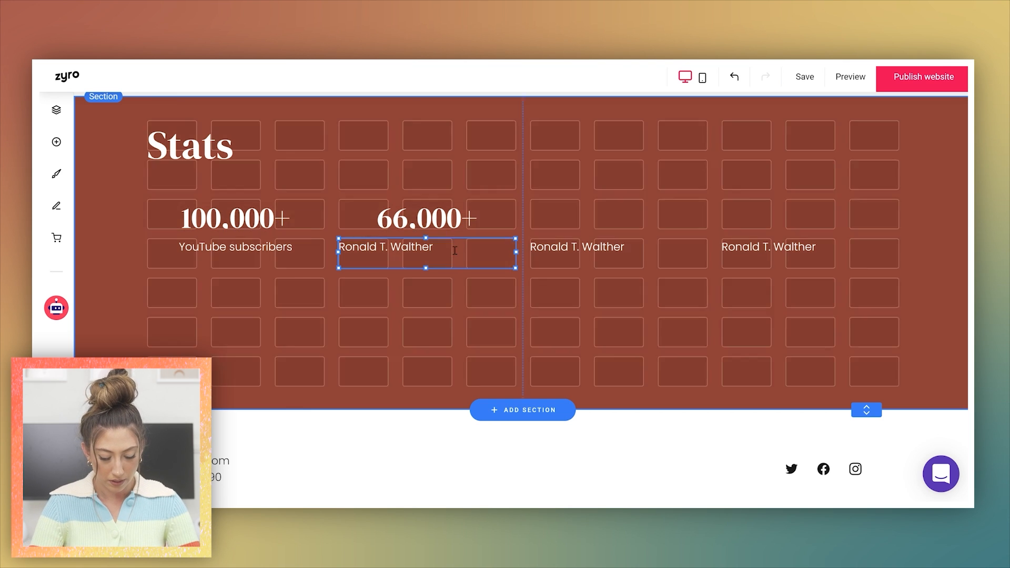
double_click(455, 251)
type("Instagram followers")
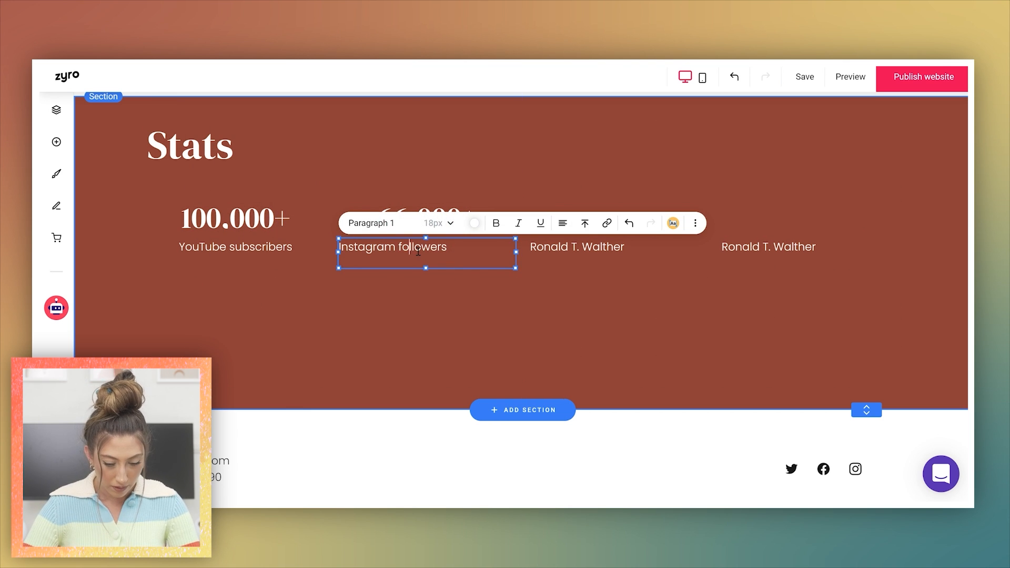
left_click(415, 270)
left_click(421, 251)
left_click(420, 250)
left_click(562, 223)
left_click(588, 247)
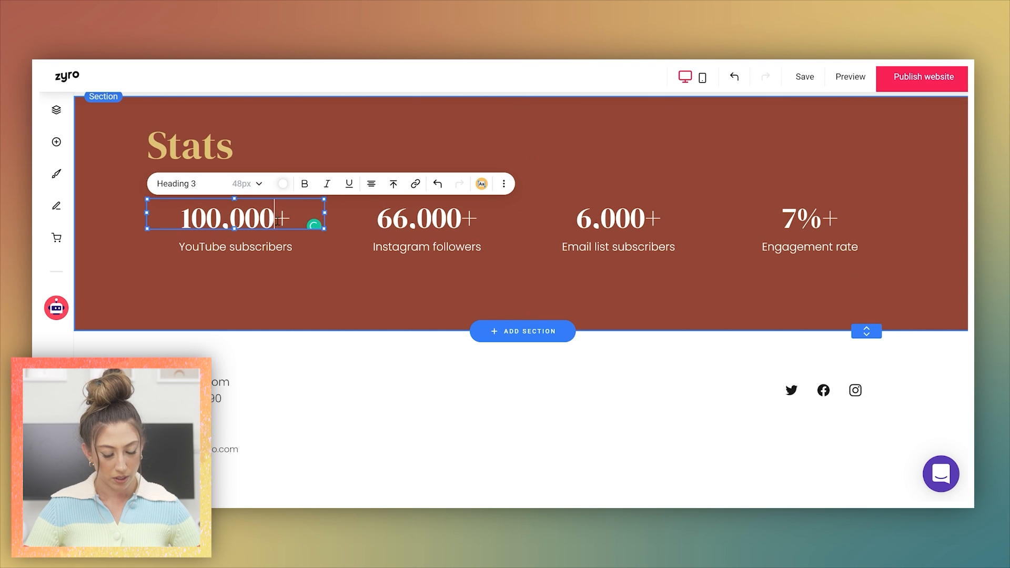
Step: Recolour the figures in the stats row to the same palette yellow as the "Stats" heading
triple_click(277, 218)
left_click(283, 183)
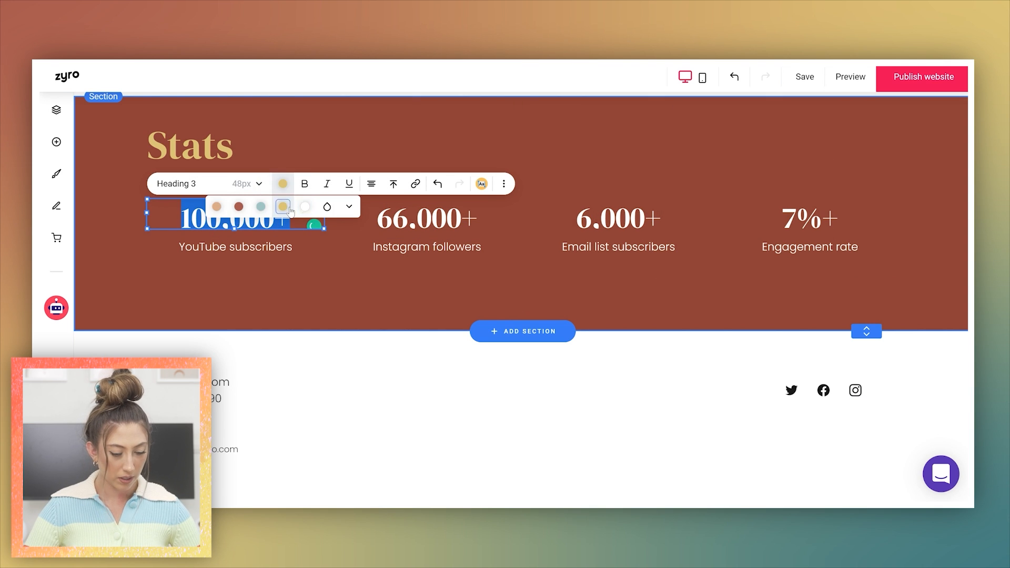
left_click(217, 205)
left_click(427, 218)
double_click(427, 218)
left_click(475, 184)
left_click(408, 205)
left_click(618, 218)
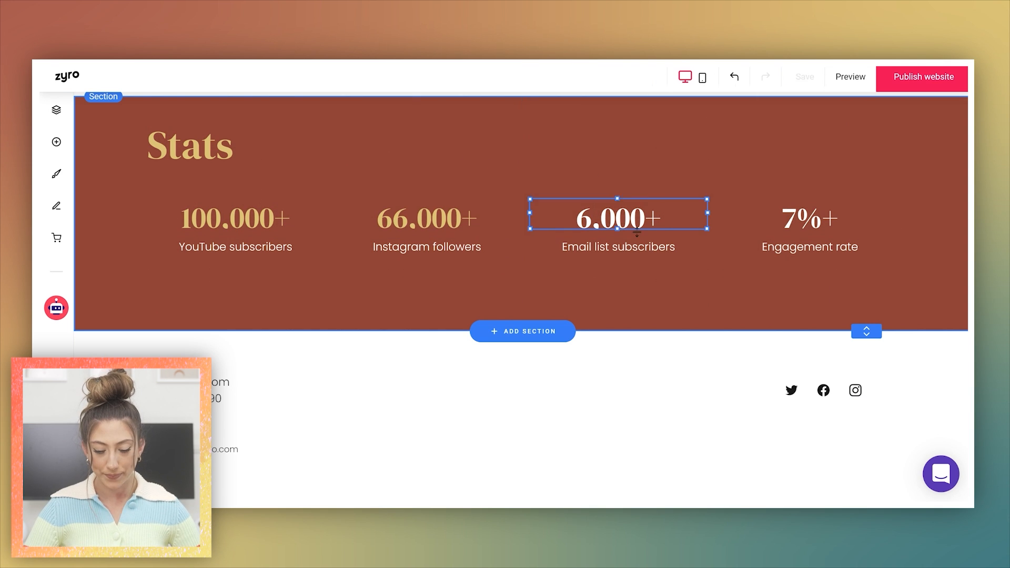
Step: Centre the "Stats" heading above the four figures in a widened text box, and reduce the section's height
left_click(270, 165)
left_click_drag(270, 165, 476, 158)
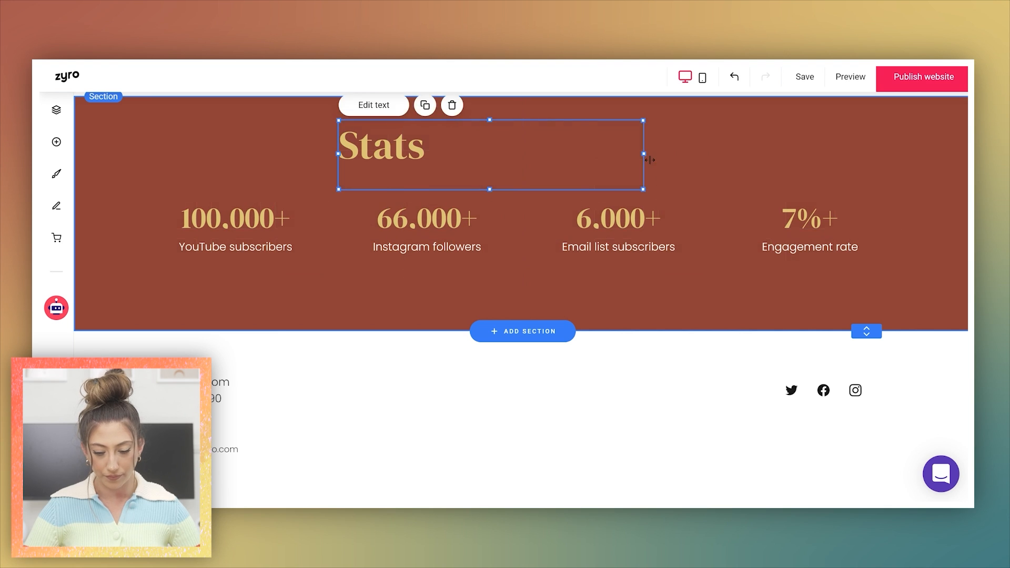
left_click(574, 136)
left_click(563, 105)
left_click(587, 132)
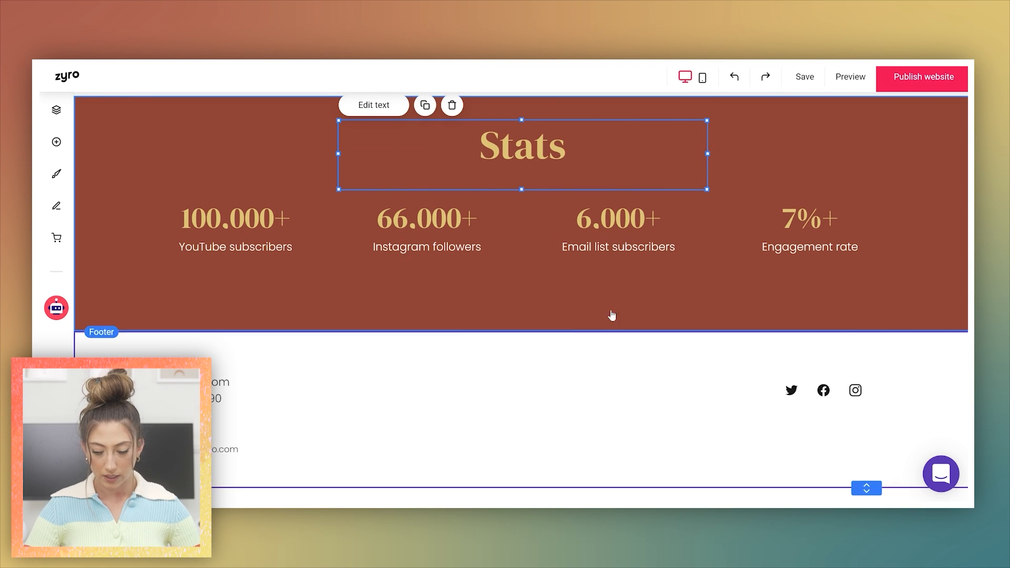
left_click_drag(867, 331, 881, 304)
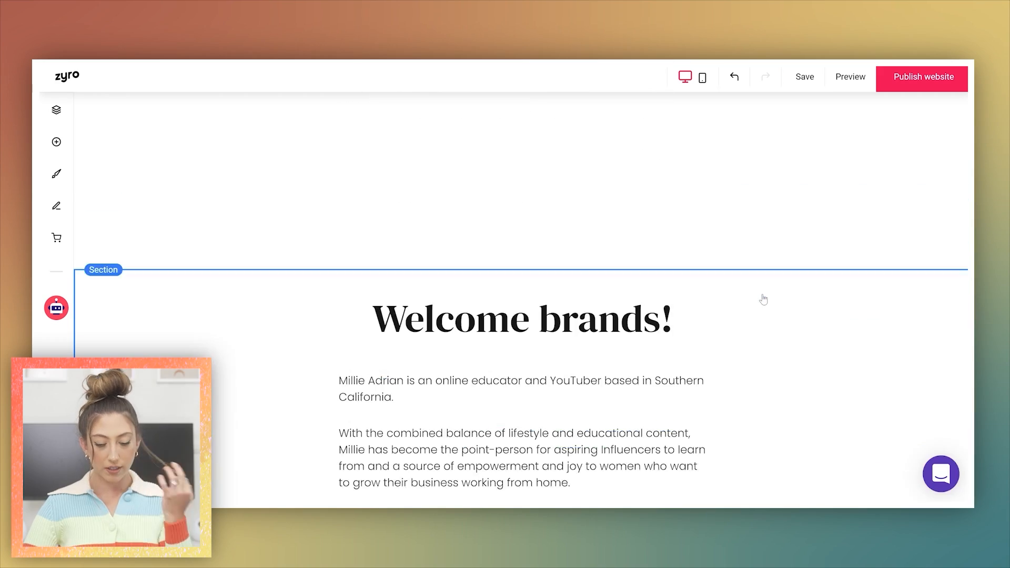
Step: Add a contact form section below the Stats section, using the image-free layout with a left-aligned "Get in touch" heading
scroll(762, 296, "up", 4)
scroll(764, 298, "down", 5)
scroll(765, 299, "down", 5)
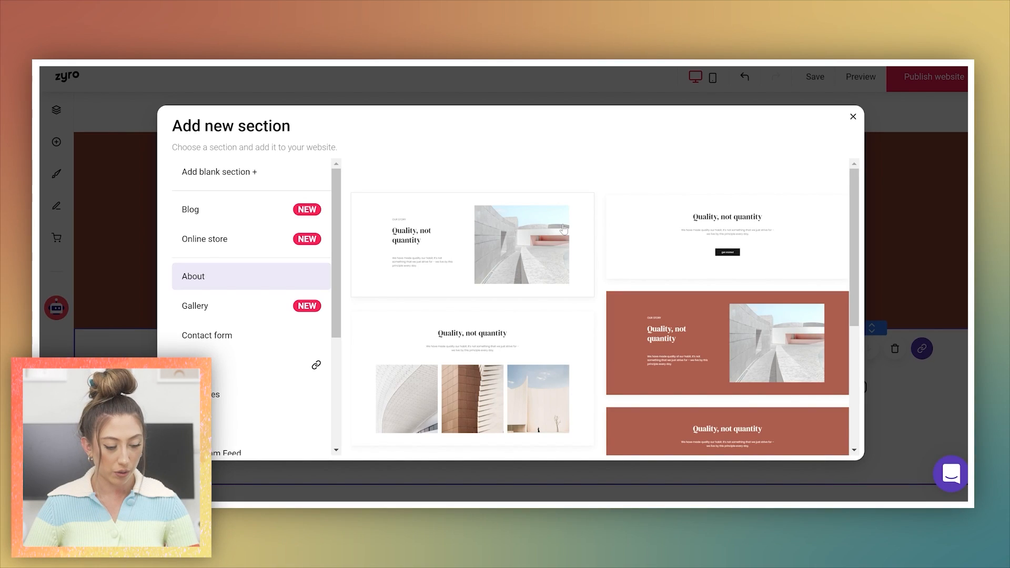
left_click(220, 335)
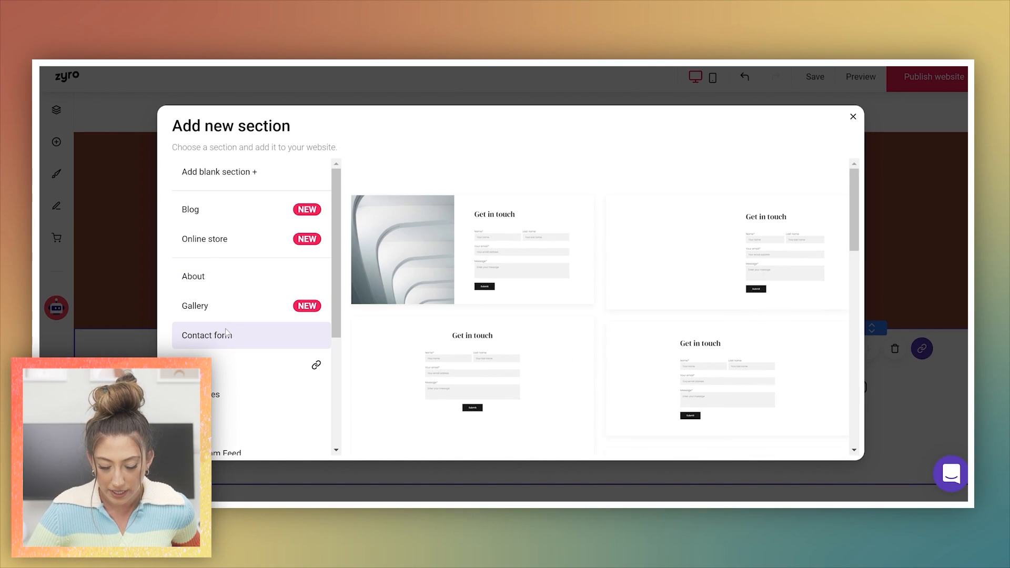
scroll(625, 238, "down", 2)
left_click(724, 273)
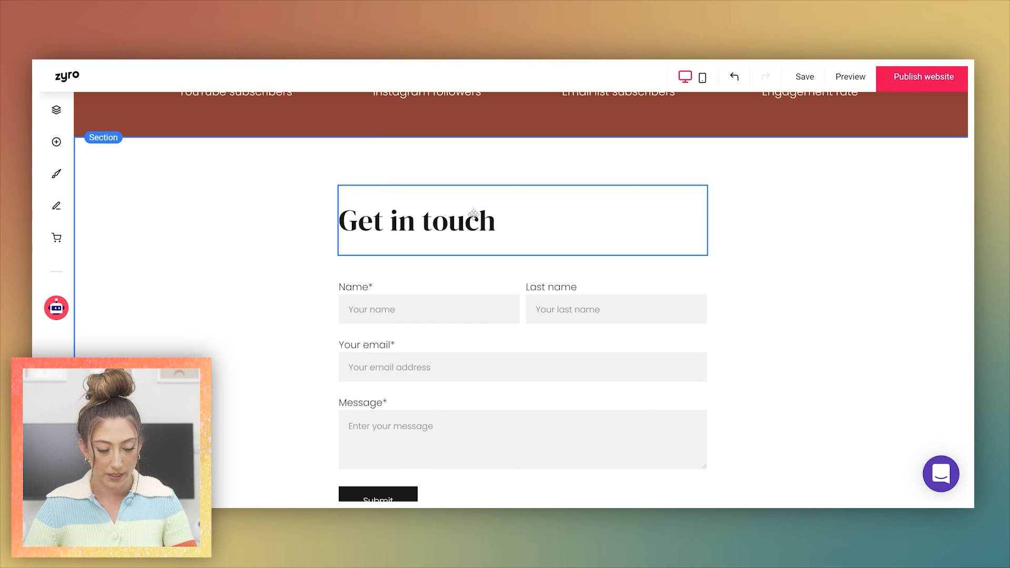
Step: Change the contact form's heading to "Let's partner together"
double_click(393, 221)
type("Let's w")
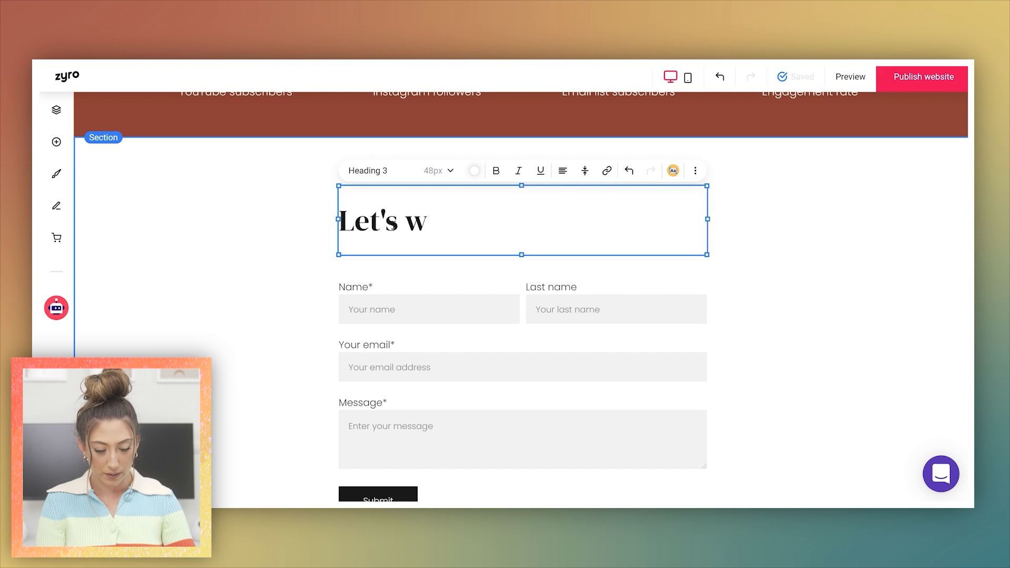
type("orpartner ")
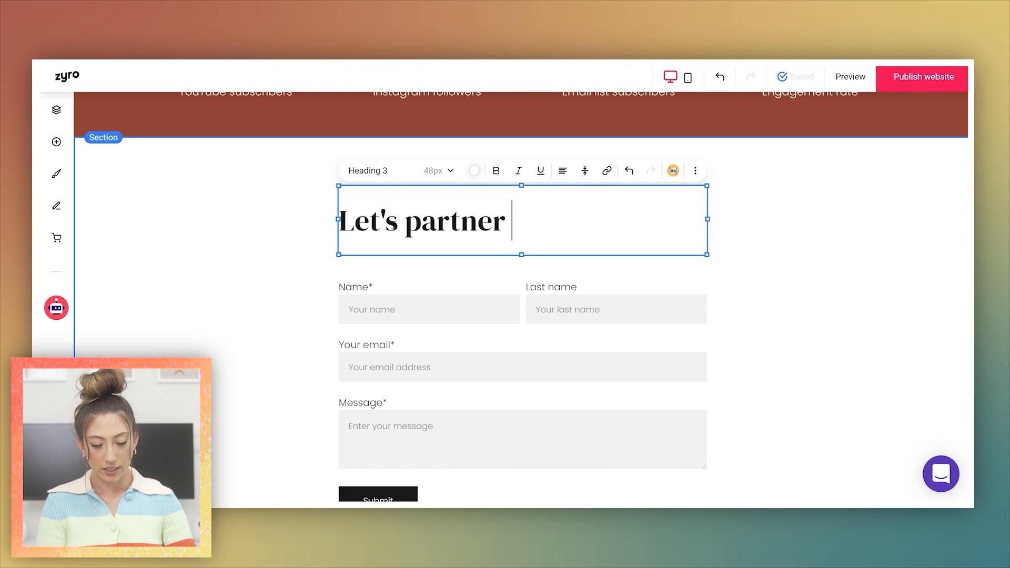
type("together")
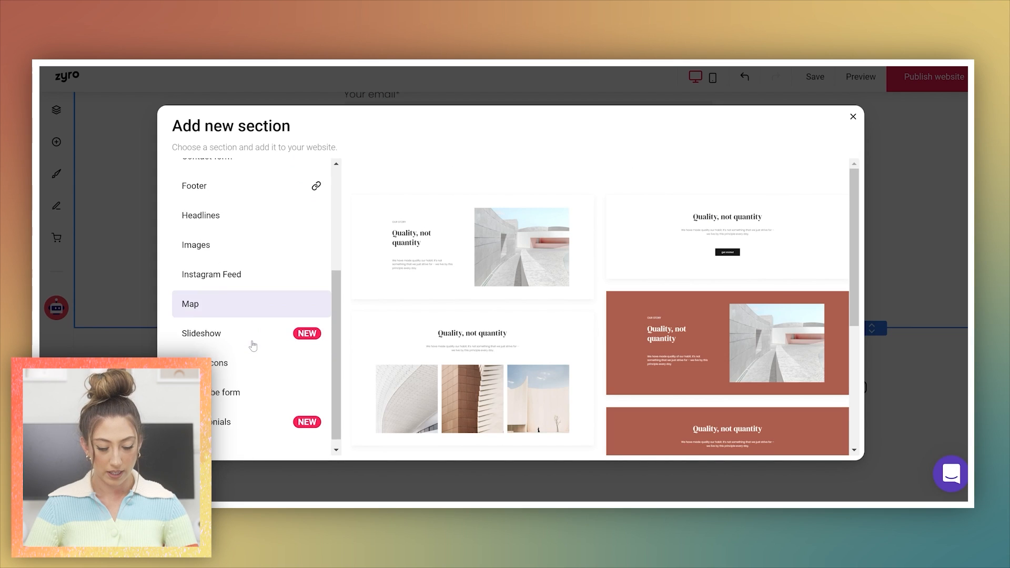
Step: Add a blank section below the partnership contact form and select it
scroll(254, 342, "up", 5)
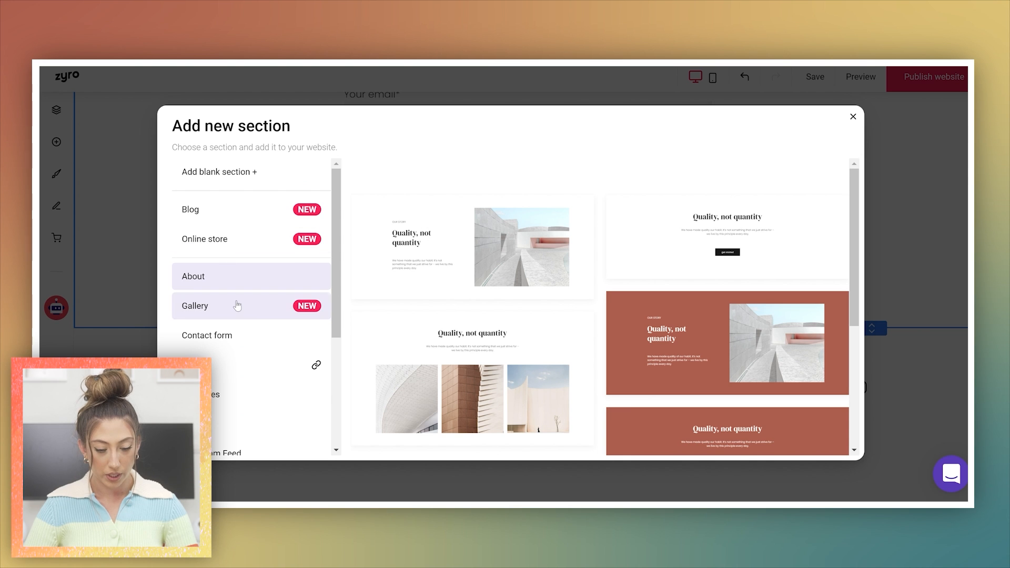
left_click(220, 174)
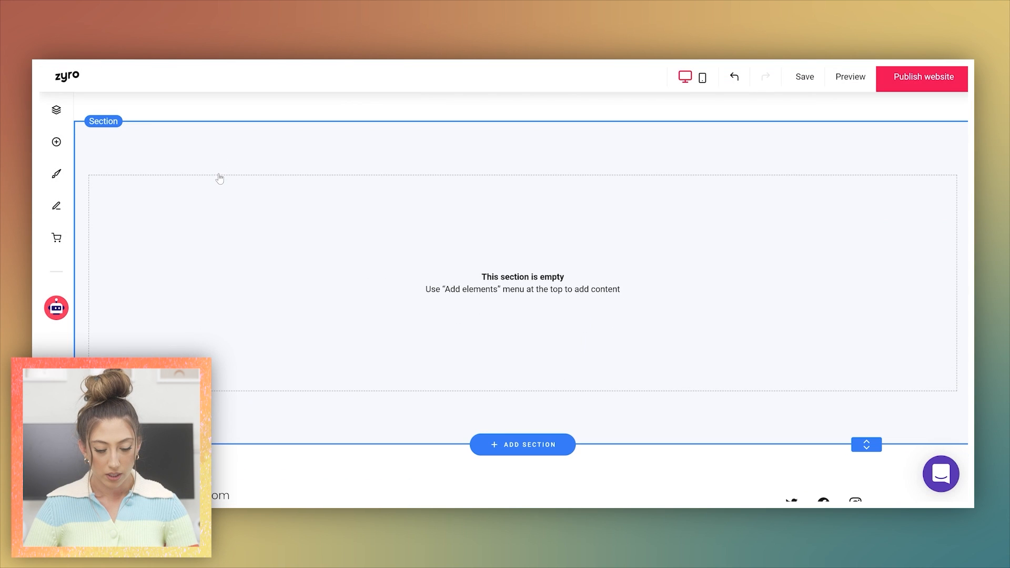
left_click(497, 312)
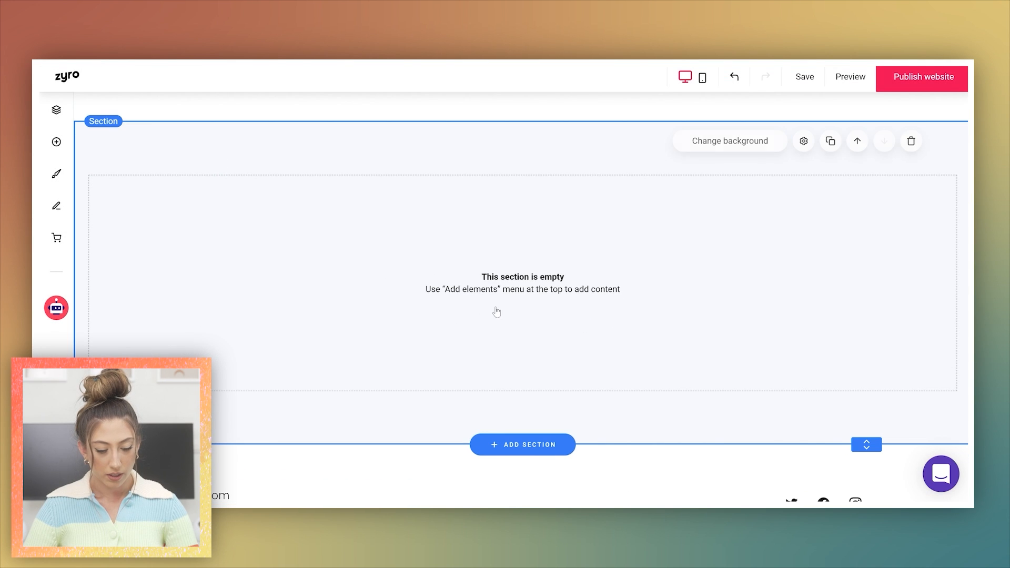
Step: Place a text element in the blank section and make it read "Audience Demographics"
left_click(56, 142)
left_click_drag(130, 169, 585, 260)
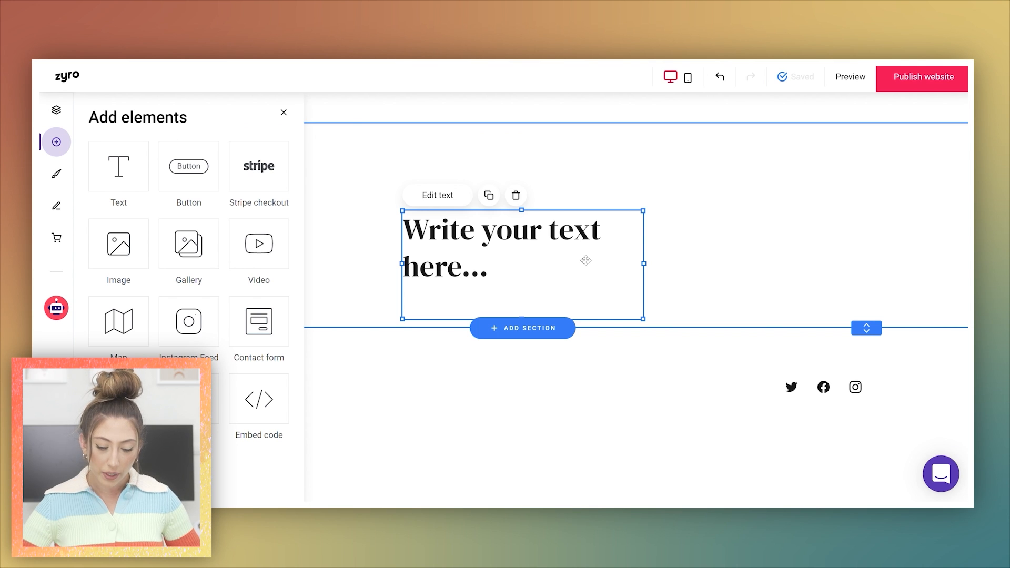
double_click(491, 263)
type("Aud")
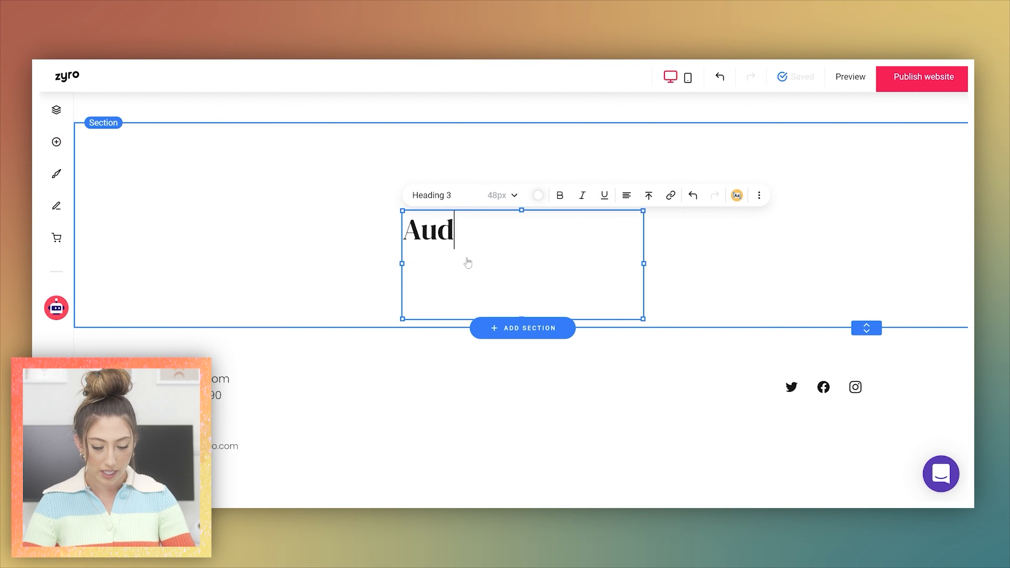
type("ience Demographics")
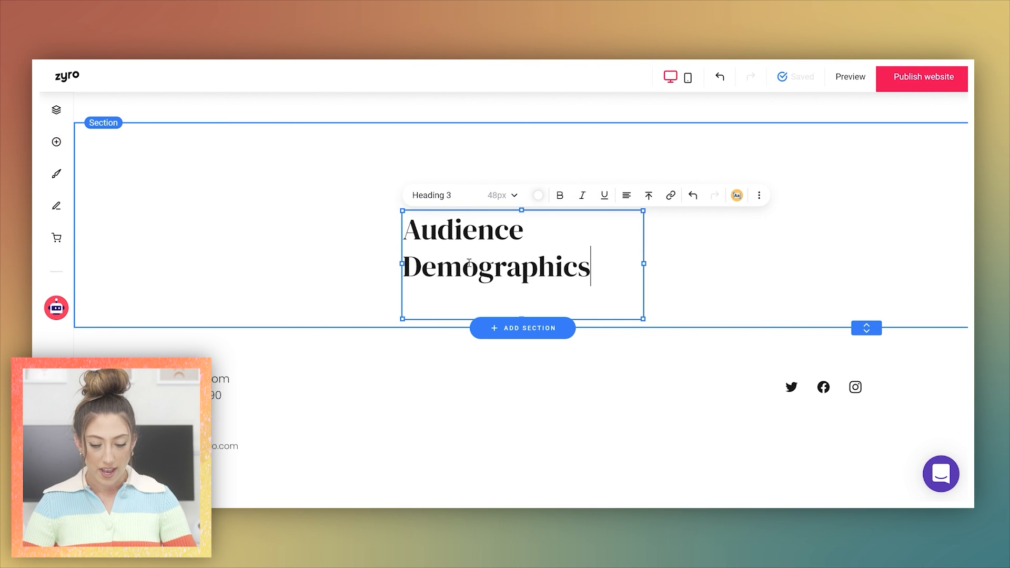
Step: Recolour the "Audience Demographics" heading to the brick red of the site palette
triple_click(556, 260)
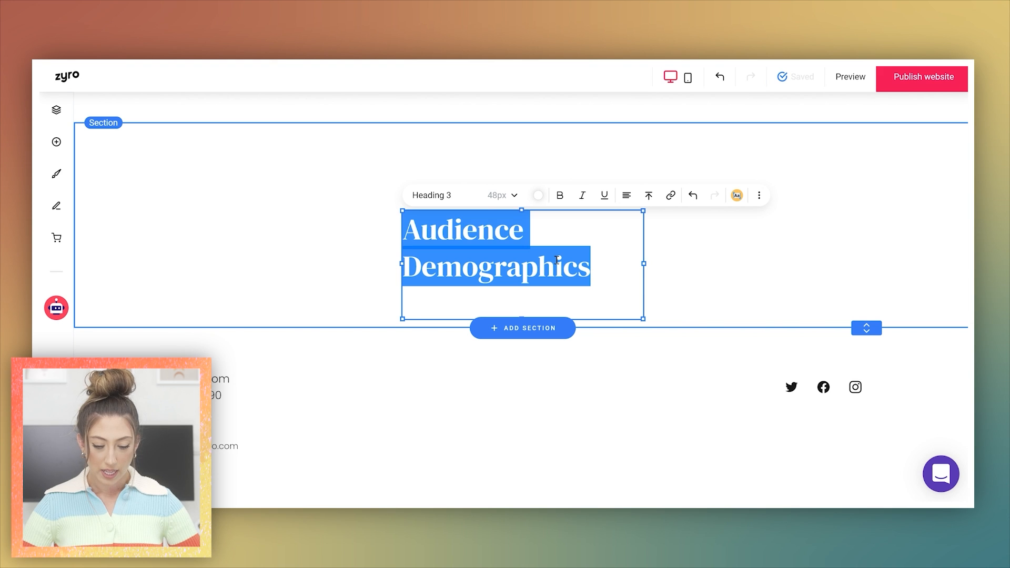
left_click(542, 196)
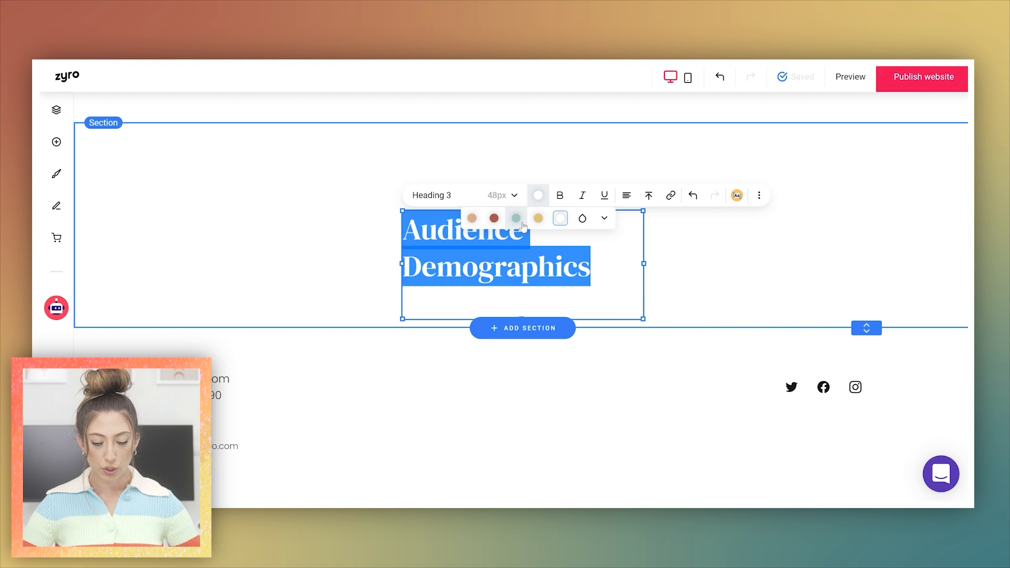
left_click(494, 218)
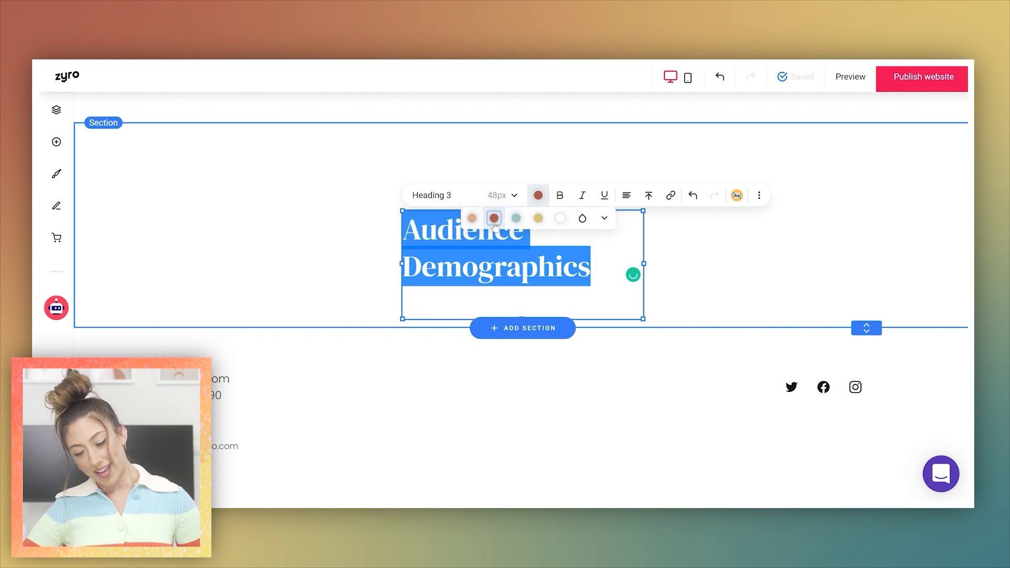
Step: Change the Audience Demographics section's background to the palette yellow
left_click(164, 158)
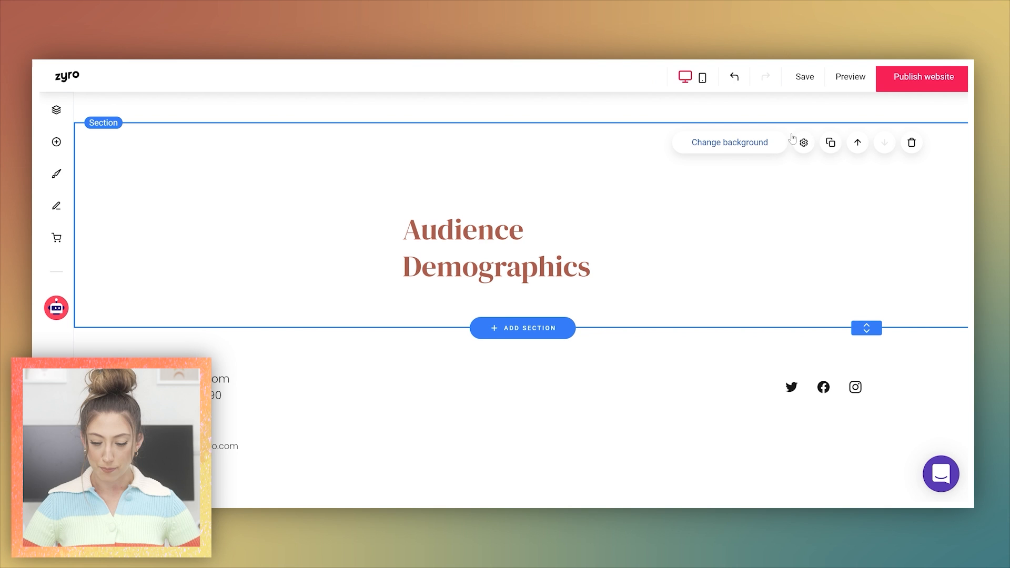
left_click(748, 150)
left_click(826, 279)
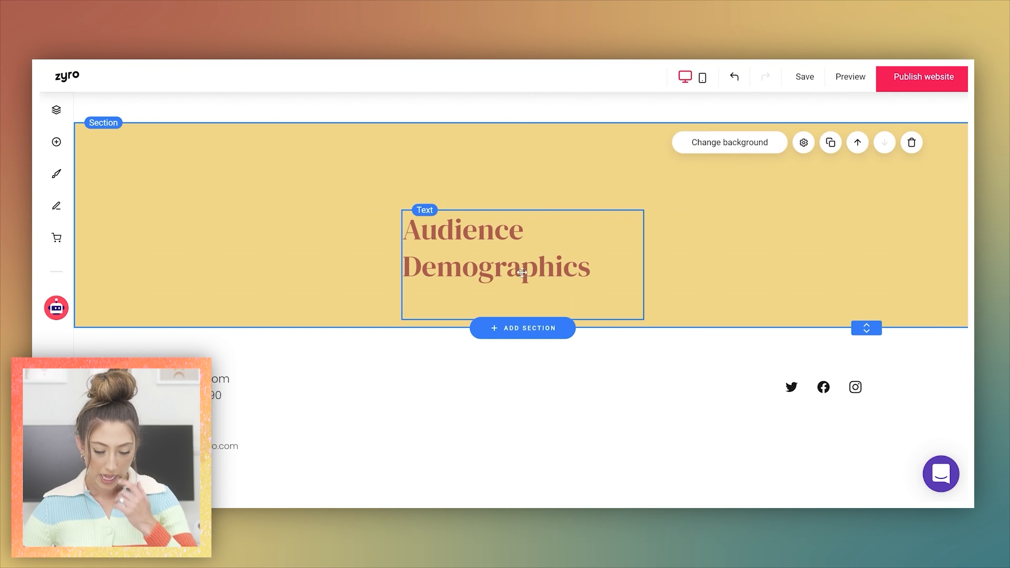
Step: Centre the "Audience Demographics" heading on one line in a widened text box near the top of its section
left_click(551, 265)
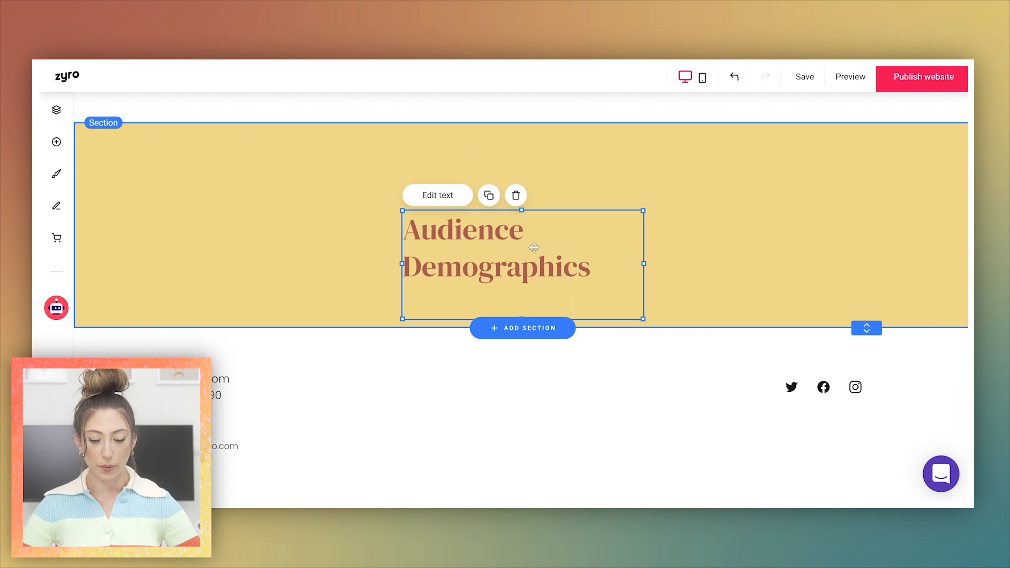
left_click(437, 196)
left_click(624, 194)
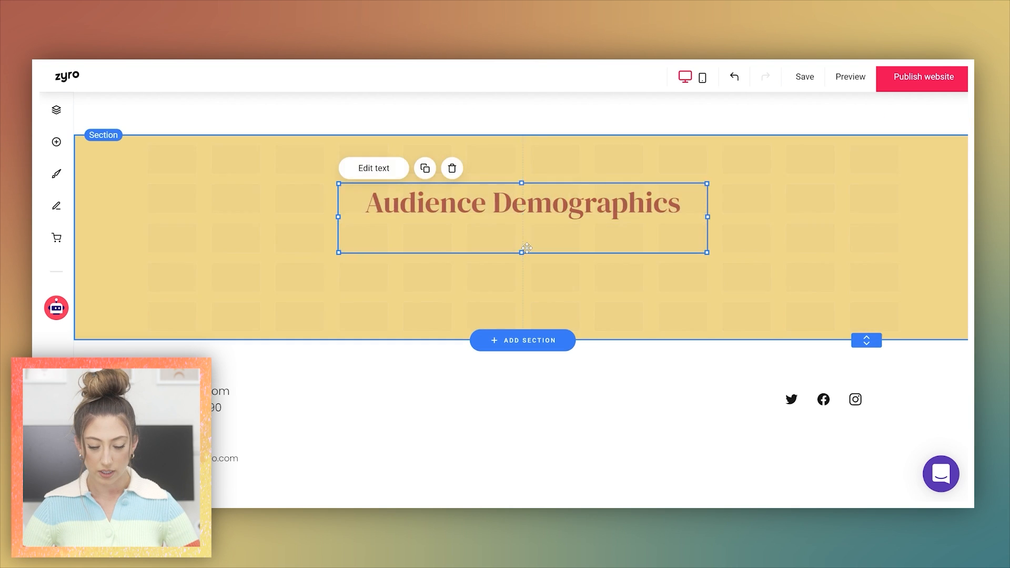
scroll(527, 247, "up", 1)
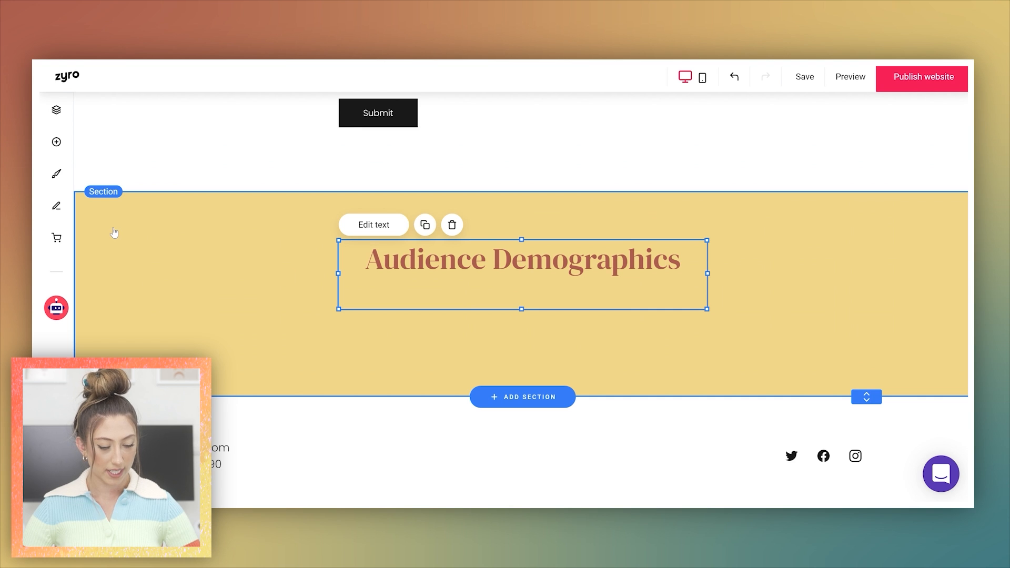
Step: Add a second text element below the "Audience Demographics" heading, reading "73%"
scroll(114, 232, "down", 1)
left_click_drag(119, 166, 368, 267)
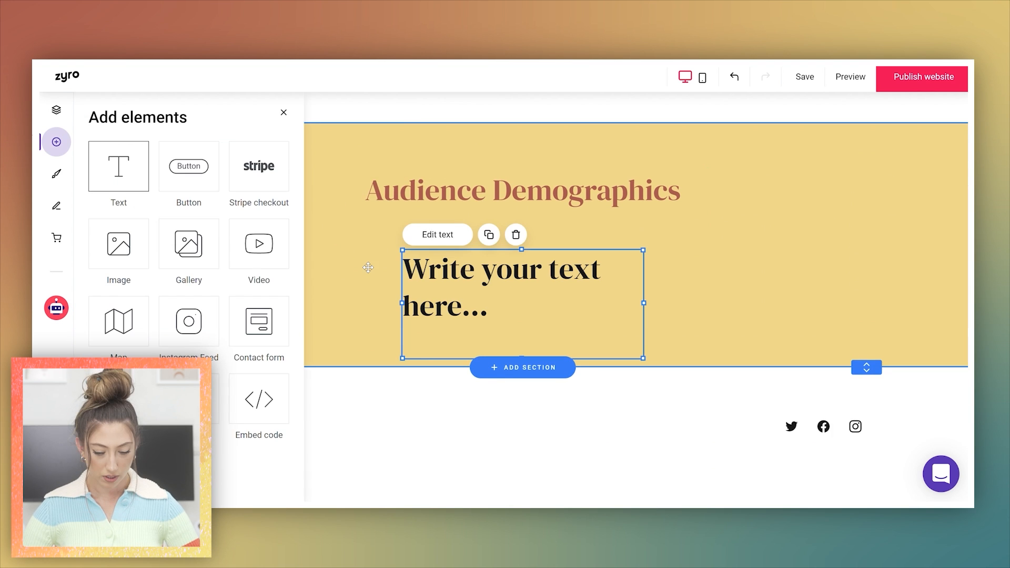
double_click(549, 311)
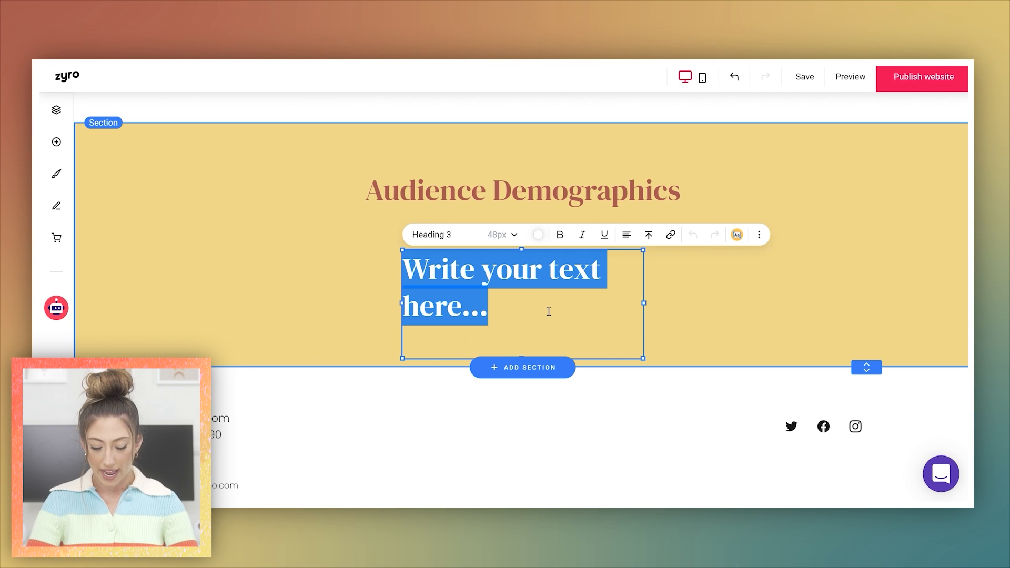
type("73^")
key("BackSpace")
type("&")
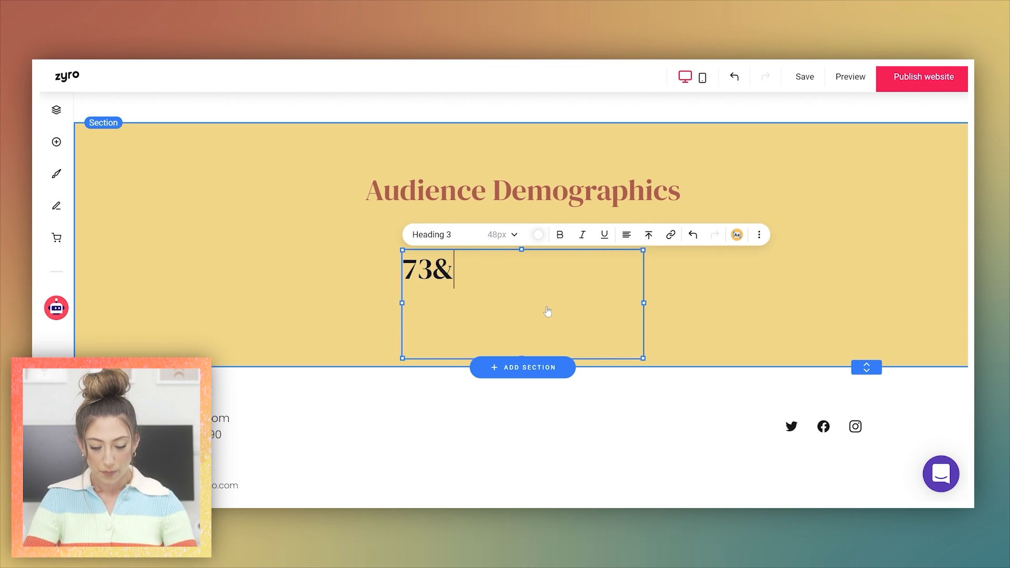
key("BackSpace")
type("%")
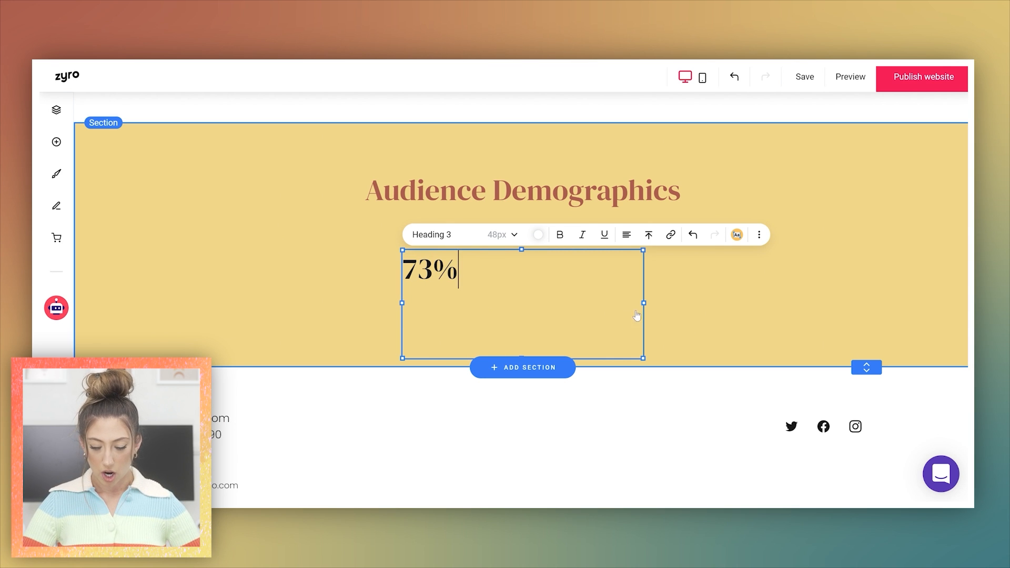
Step: Shrink the "73%" text box, move it to the left end of the section's content area and centre its text
left_click_drag(644, 304, 491, 310)
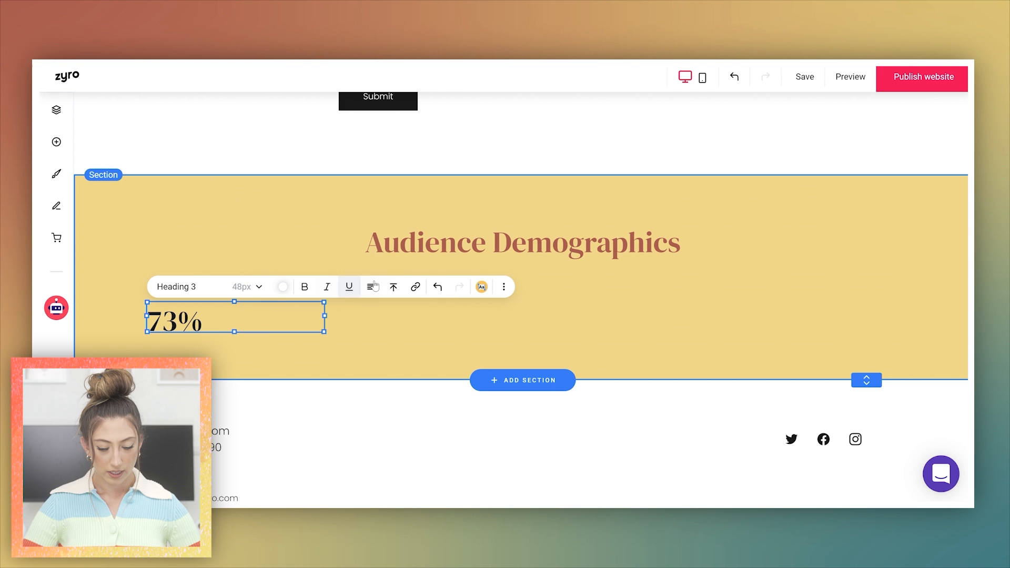
left_click(374, 287)
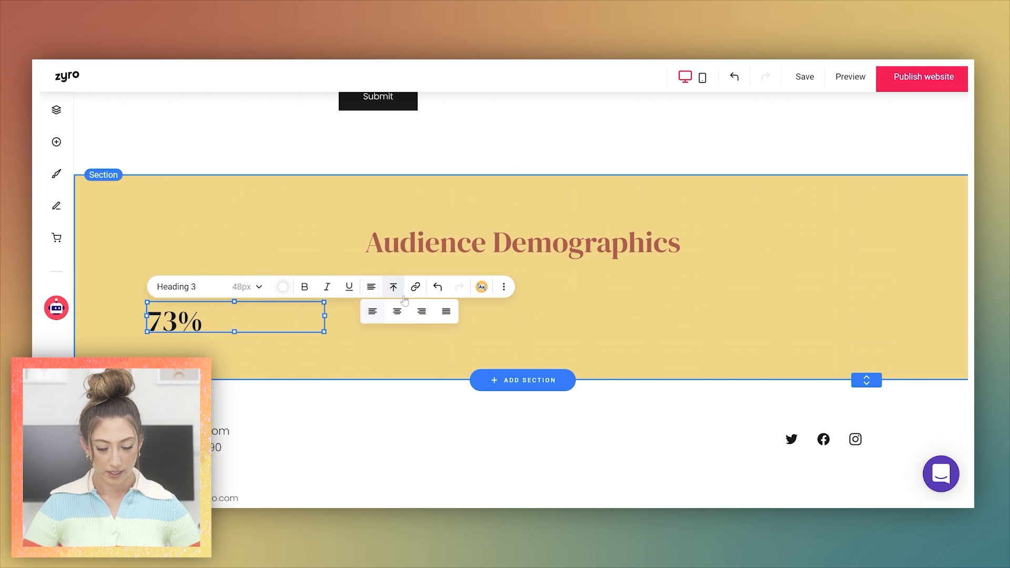
left_click(406, 311)
left_click(547, 355)
left_click(250, 312)
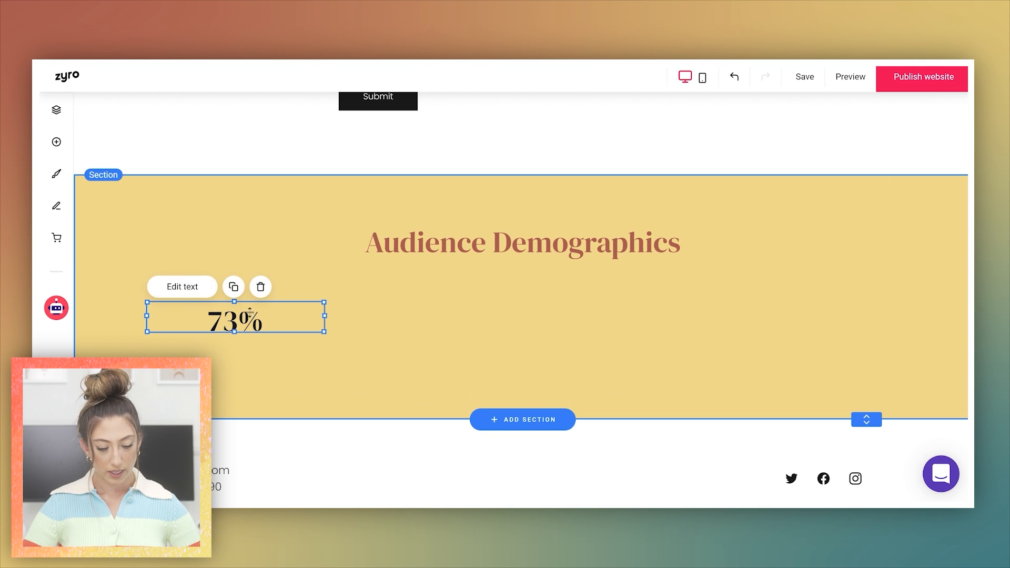
Step: Recolour the "73%" figure to the same brick red as the heading
double_click(262, 316)
triple_click(261, 314)
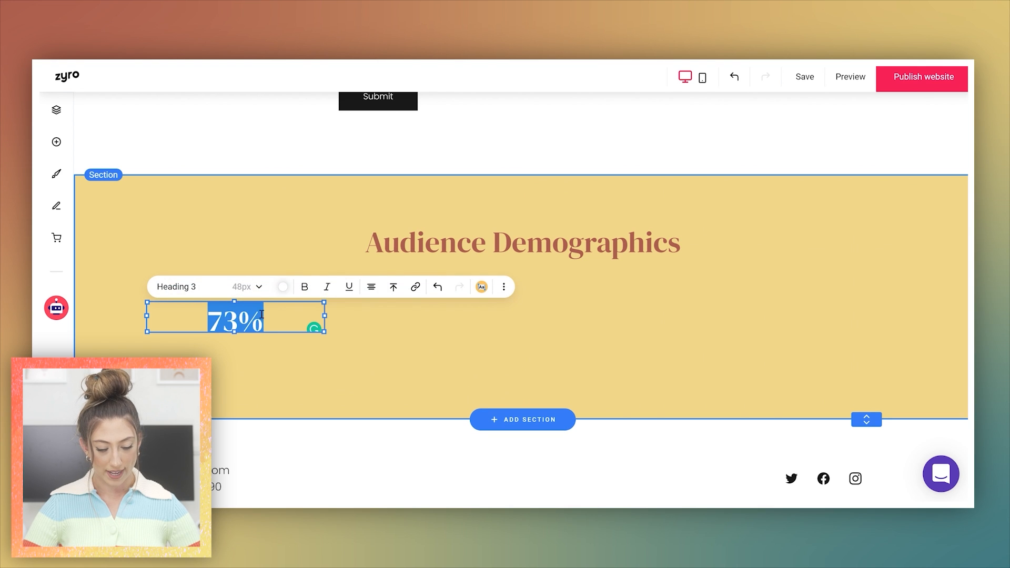
left_click(283, 287)
left_click(237, 310)
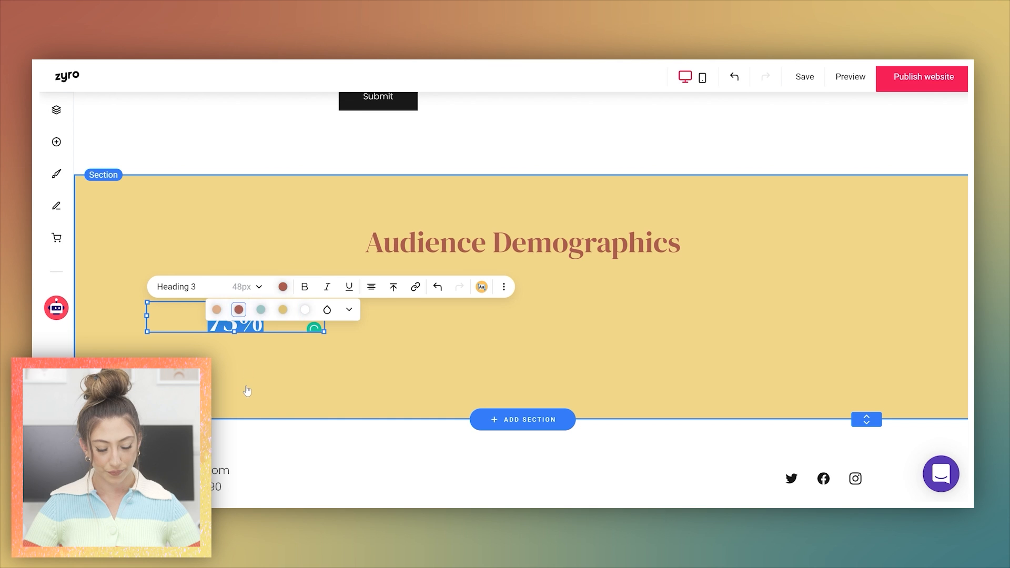
left_click(247, 362)
Step: Duplicate the "73%" figure three times and arrange the copies as an evenly spaced row of four
left_click(239, 329)
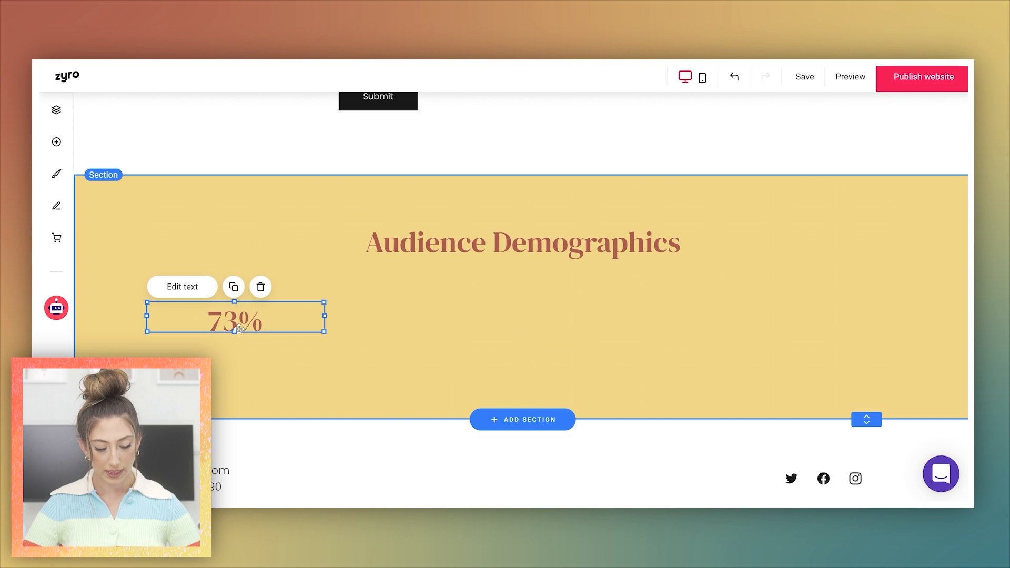
left_click(239, 287)
left_click_drag(307, 366, 427, 322)
left_click(437, 291)
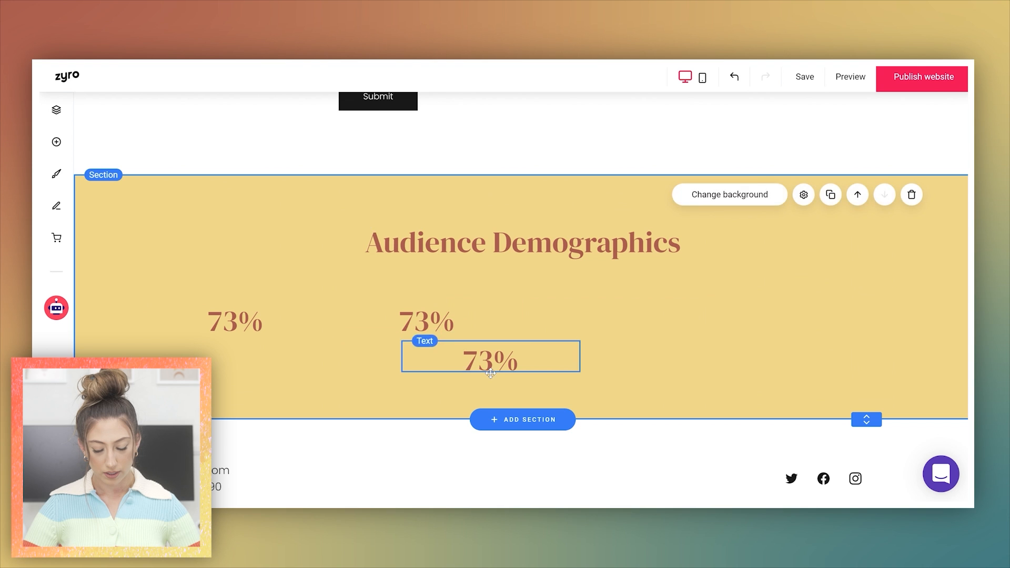
left_click_drag(497, 367, 624, 327)
left_click_drag(624, 327, 624, 327)
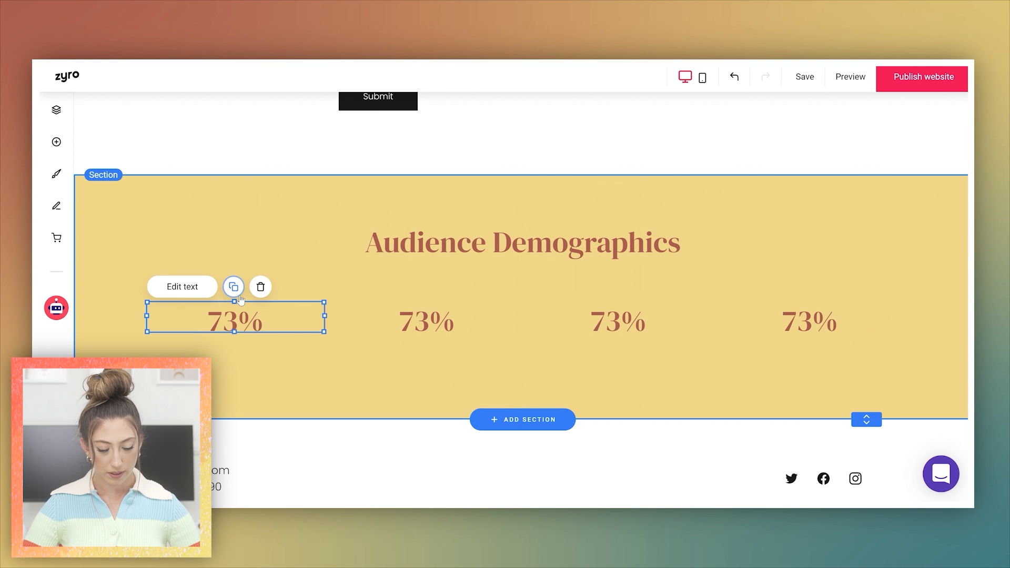
Step: Duplicate the first figure directly beneath itself, set the copy to Paragraph 1 style and change its text to "Female"
left_click(234, 286)
left_click_drag(297, 359, 227, 324)
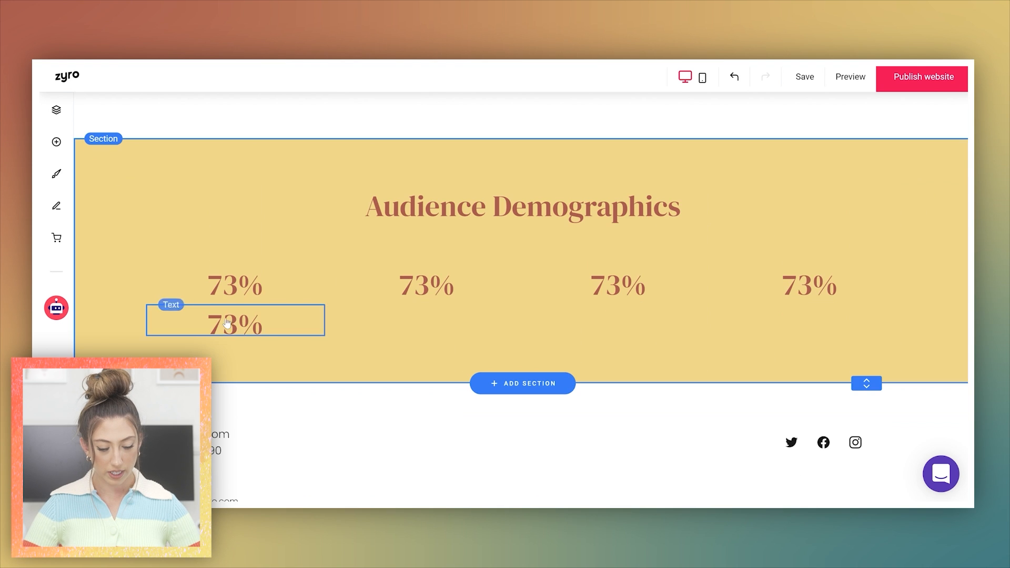
left_click(208, 290)
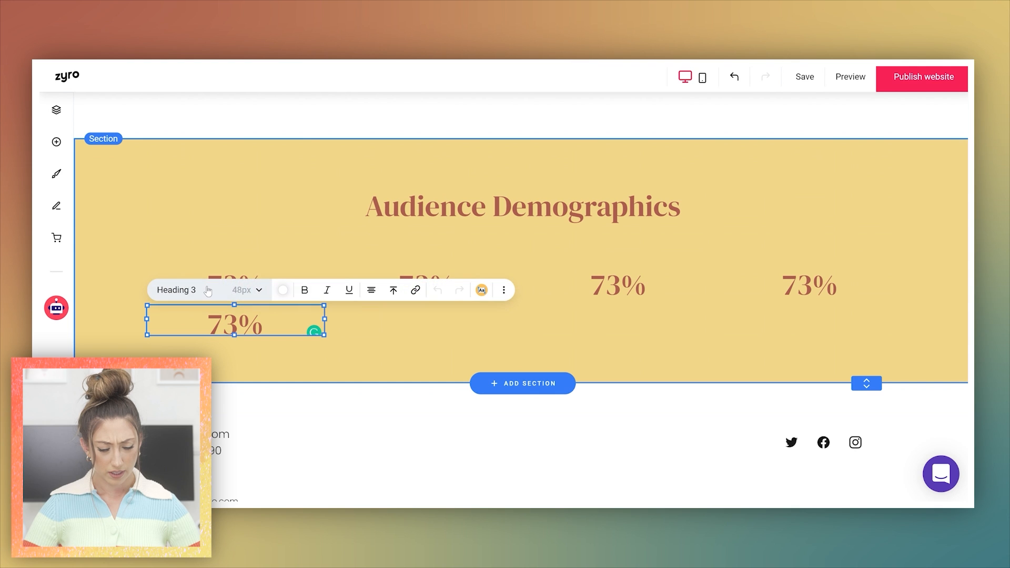
left_click(209, 291)
left_click(212, 199)
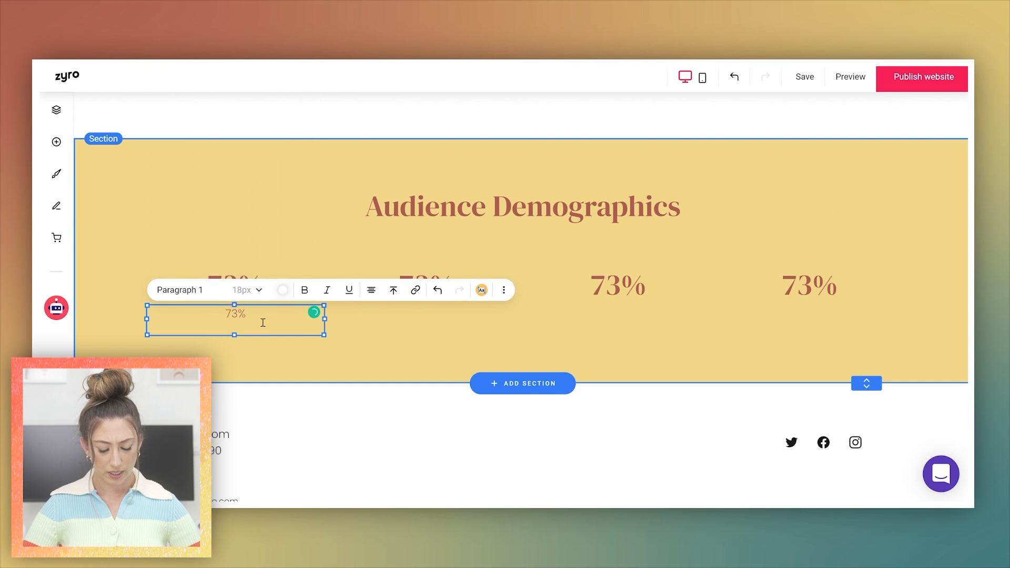
key("ctrl+a")
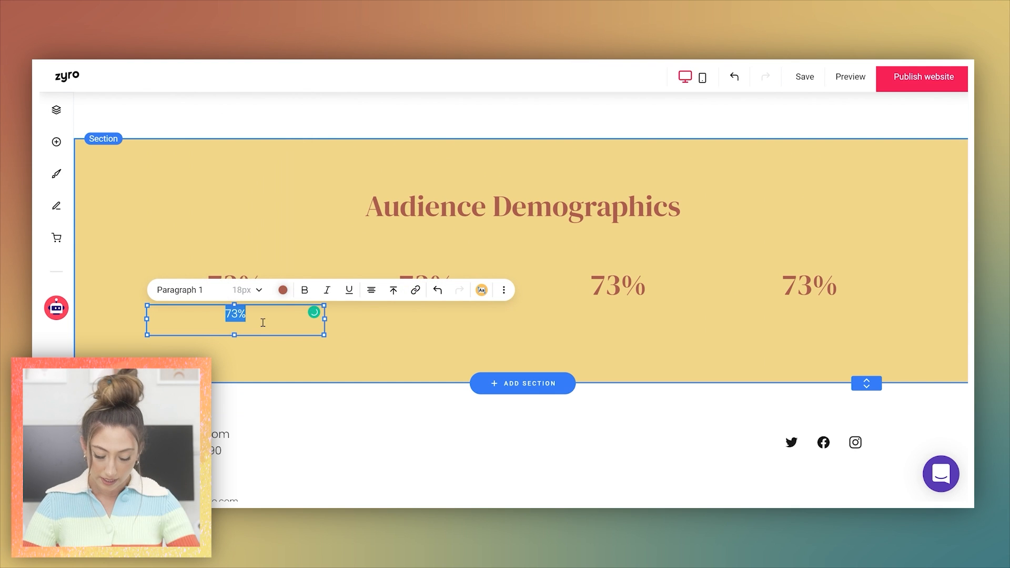
type("Female")
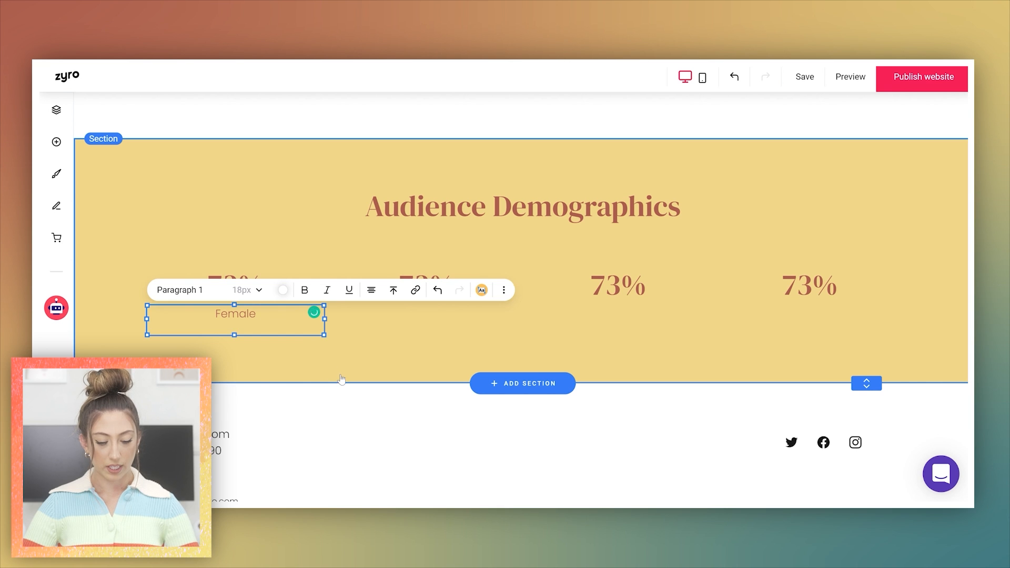
left_click(341, 379)
Step: Duplicate the "Female" label and place the copy beneath the second figure in the row
left_click(277, 313)
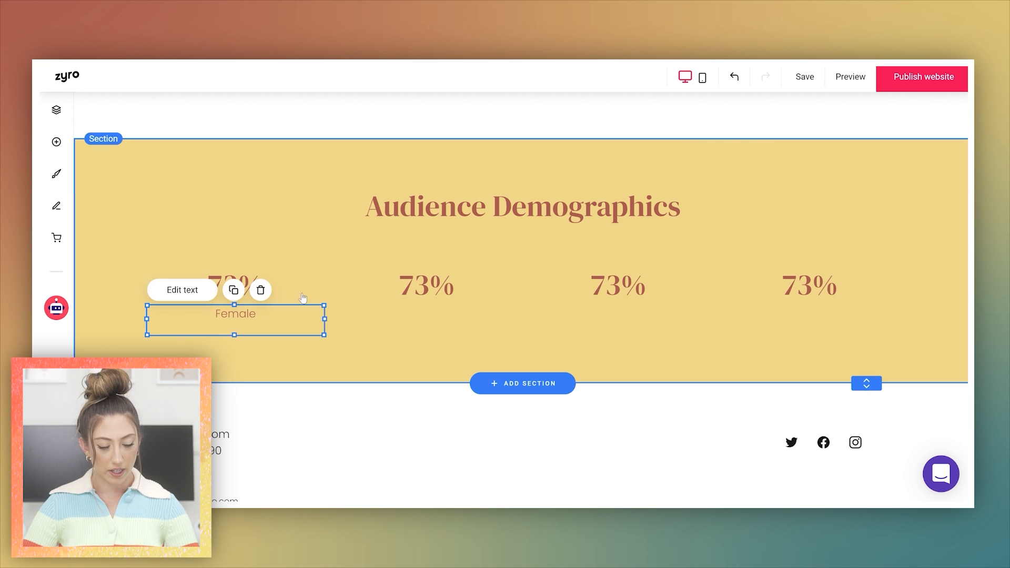
left_click(234, 290)
left_click_drag(313, 355, 433, 311)
Step: Change the second figure in the row to "62%"
left_click(436, 284)
left_click(435, 283)
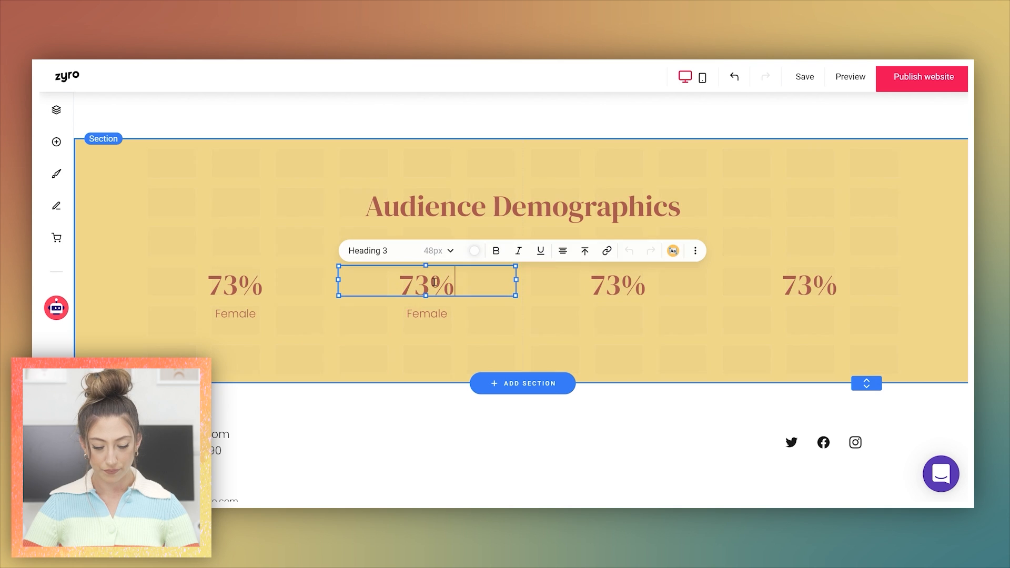
key("BackSpace")
key("BackSpace")
type("62")
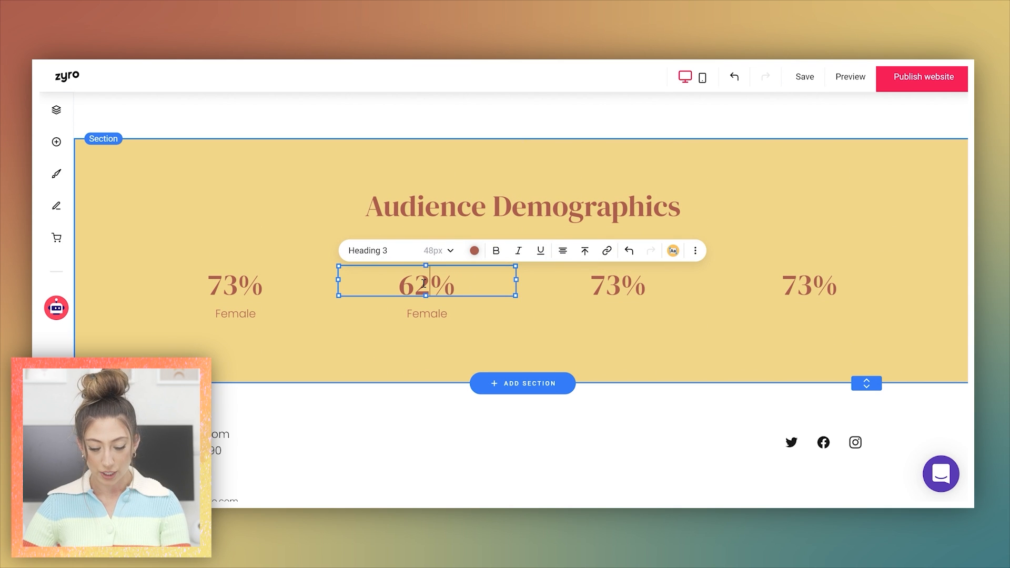
Step: Change the label beneath "62%" to "United States" and the third figure in the row to "35%"
double_click(436, 322)
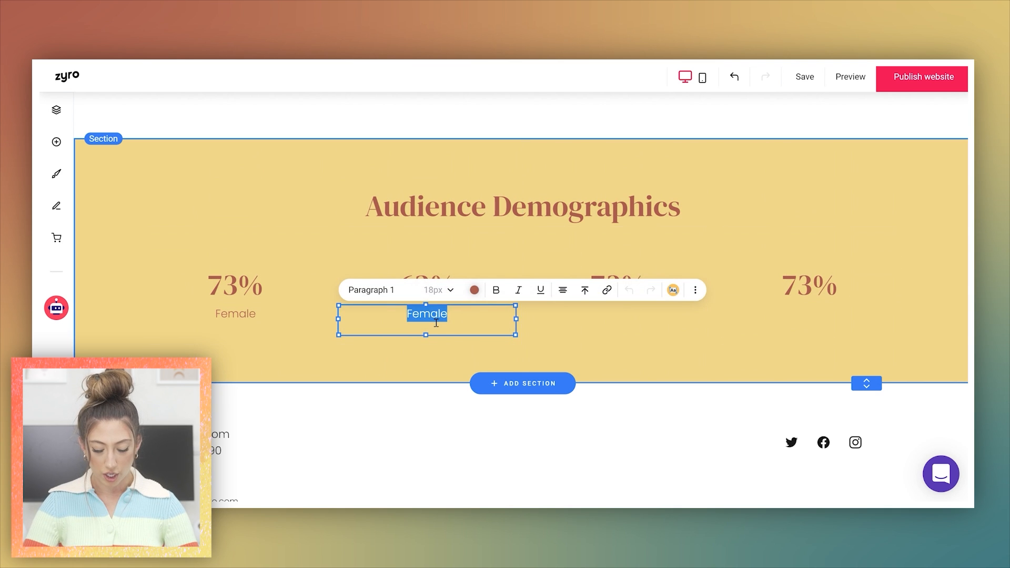
type("United States")
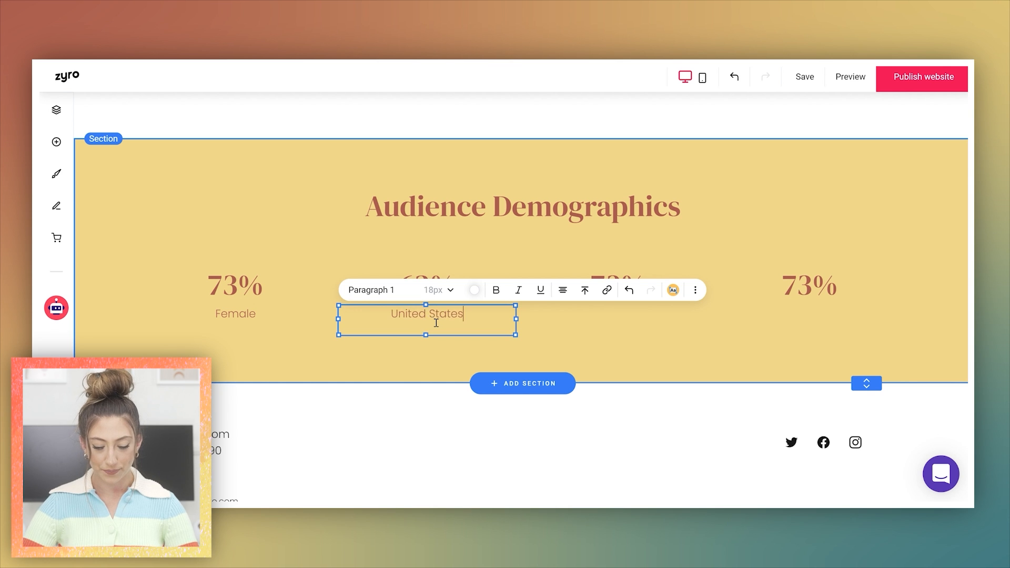
left_click(612, 284)
double_click(612, 284)
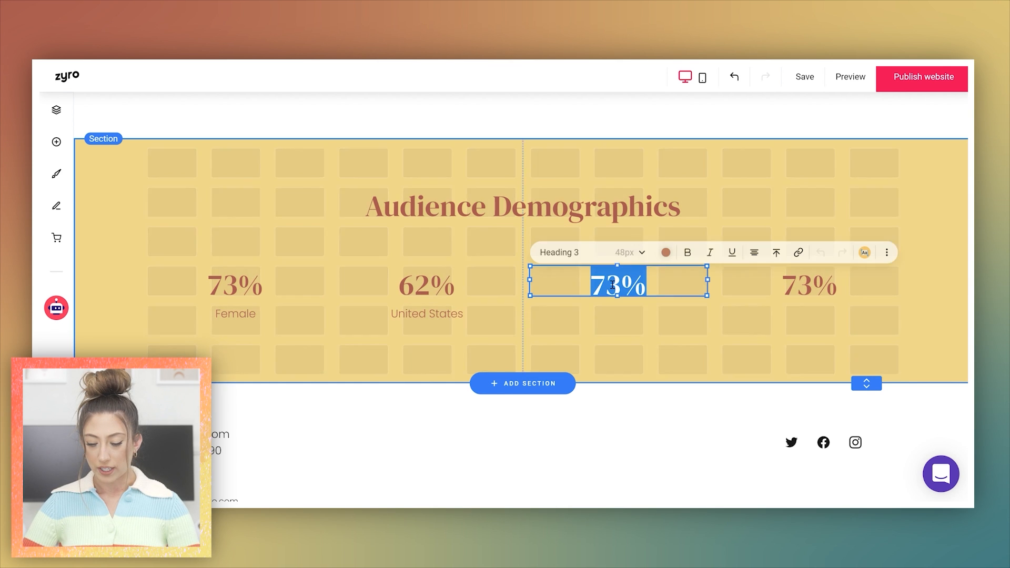
key("Left")
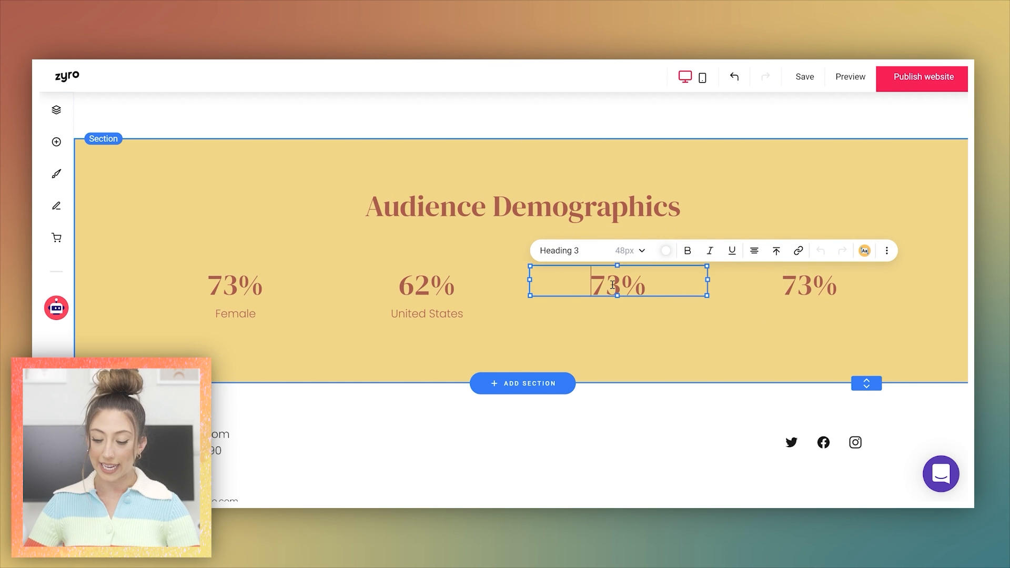
key("ctrl+a")
key("BackSpace")
type("35")
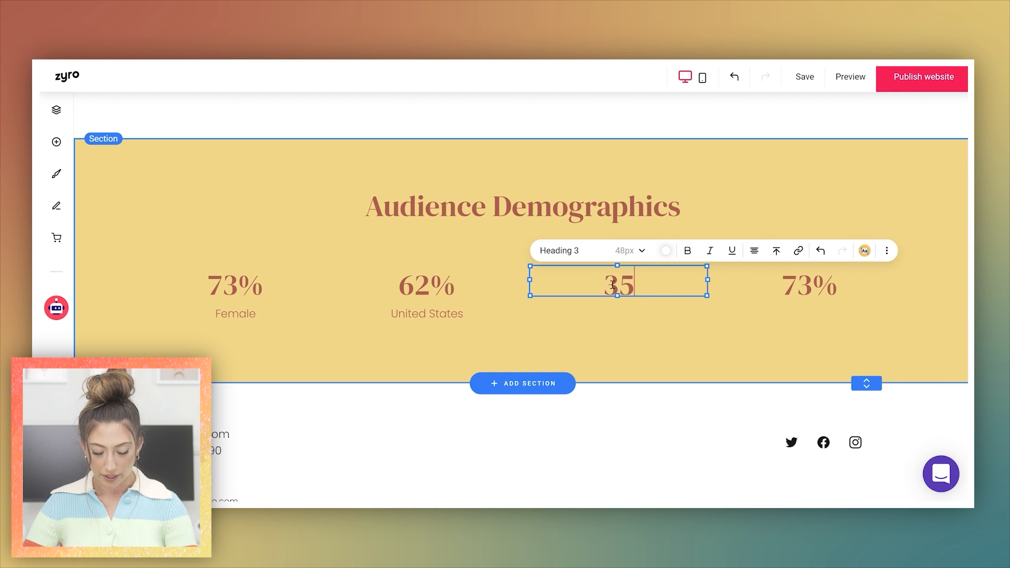
type("%")
Step: Change the fourth figure in the demographics row to "30%"
left_click(802, 294)
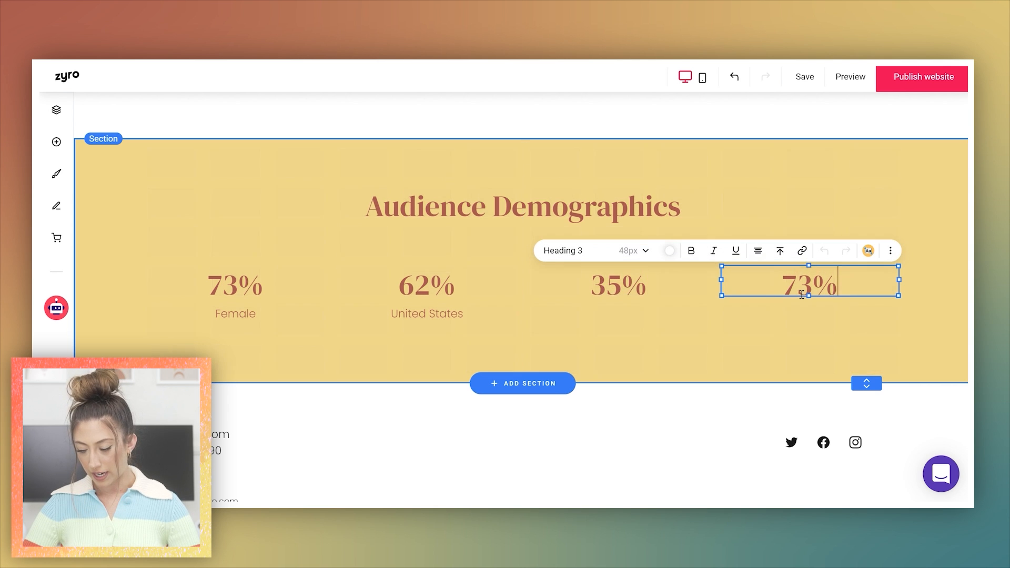
double_click(802, 294)
type("30")
Step: Duplicate the "United States" label twice and place the copies beneath the third and fourth figures
left_click(458, 312)
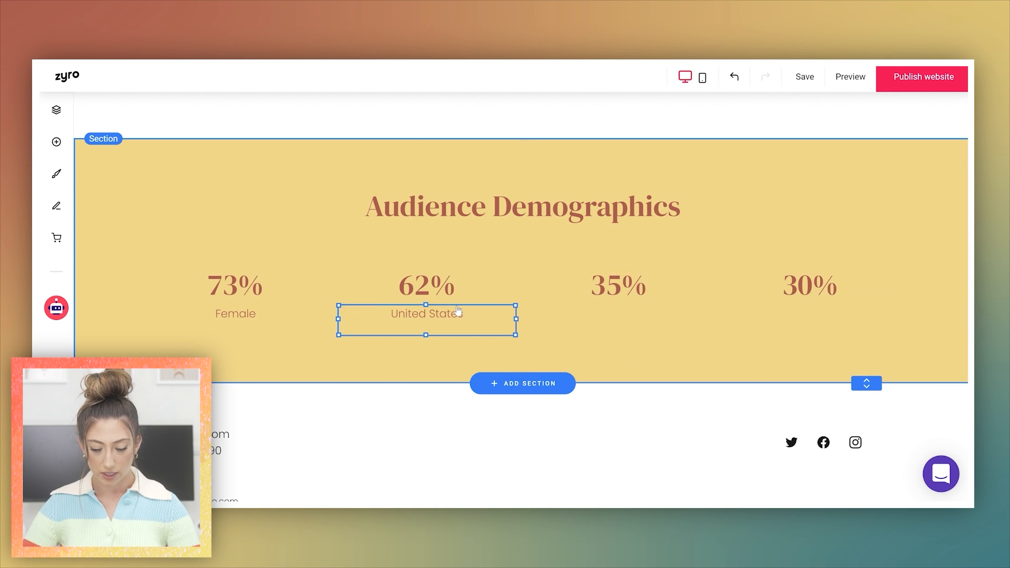
left_click(425, 290)
left_click_drag(477, 354, 605, 314)
left_click(617, 289)
left_click_drag(654, 337, 782, 297)
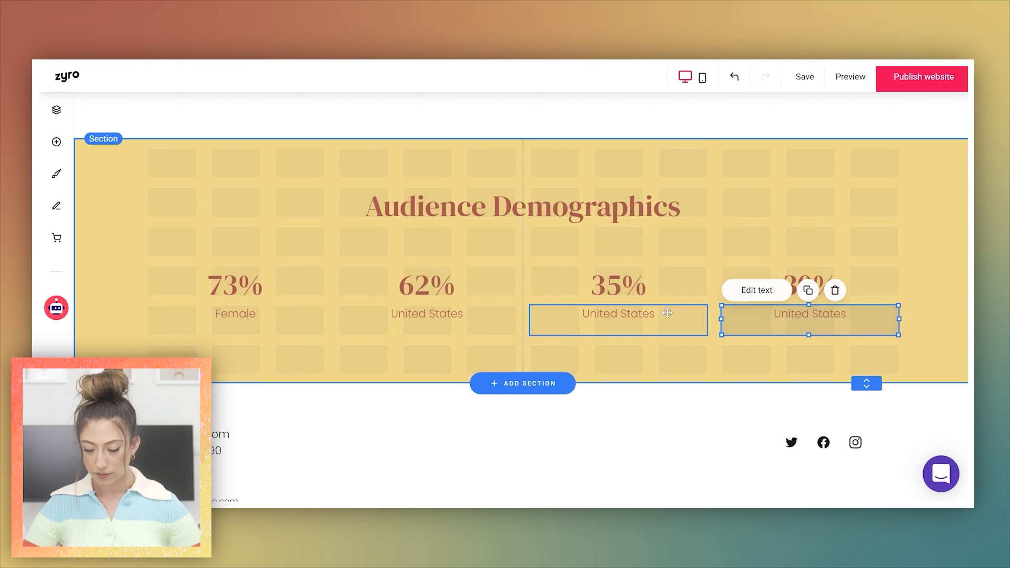
Step: Change the third label to "Between ages 18-25" and the fourth label to "Between ages 26-33"
triple_click(617, 316)
type("Between ages 18-25")
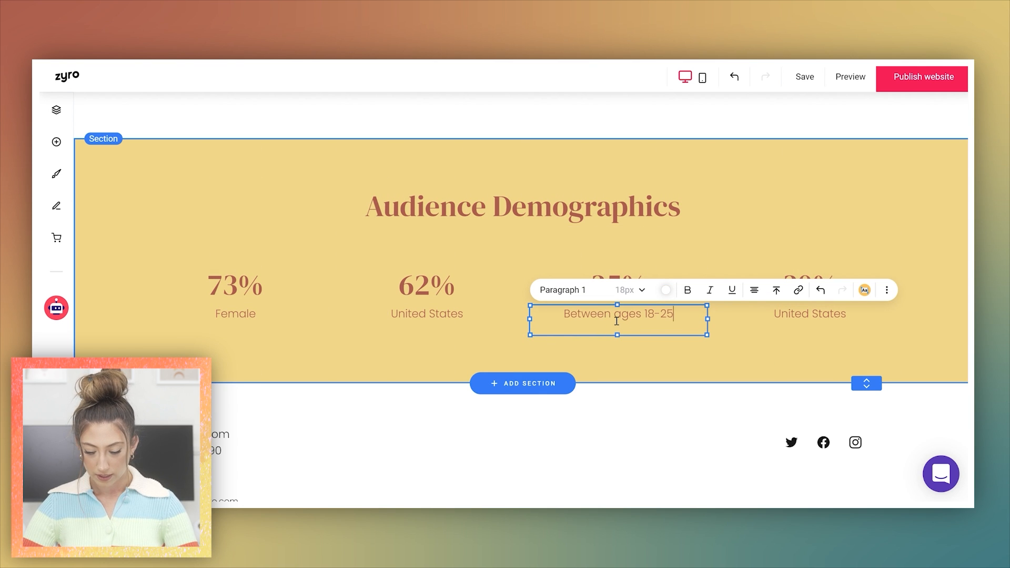
triple_click(827, 316)
type("Between age")
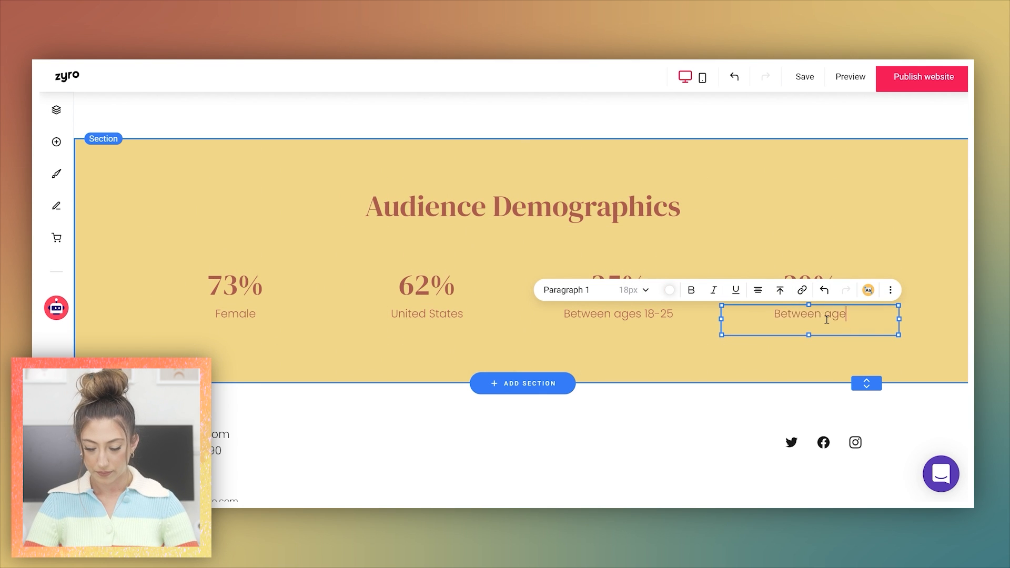
type("s 26-33")
left_click(957, 323)
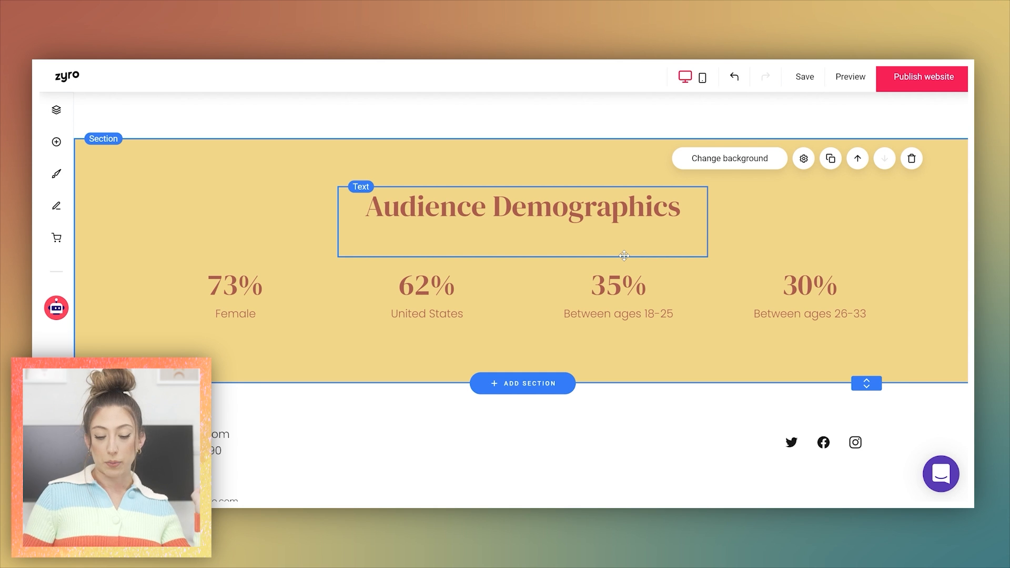
Step: Add a blank section between the partnership contact form and the Audience Demographics section
scroll(663, 369, "down", 10)
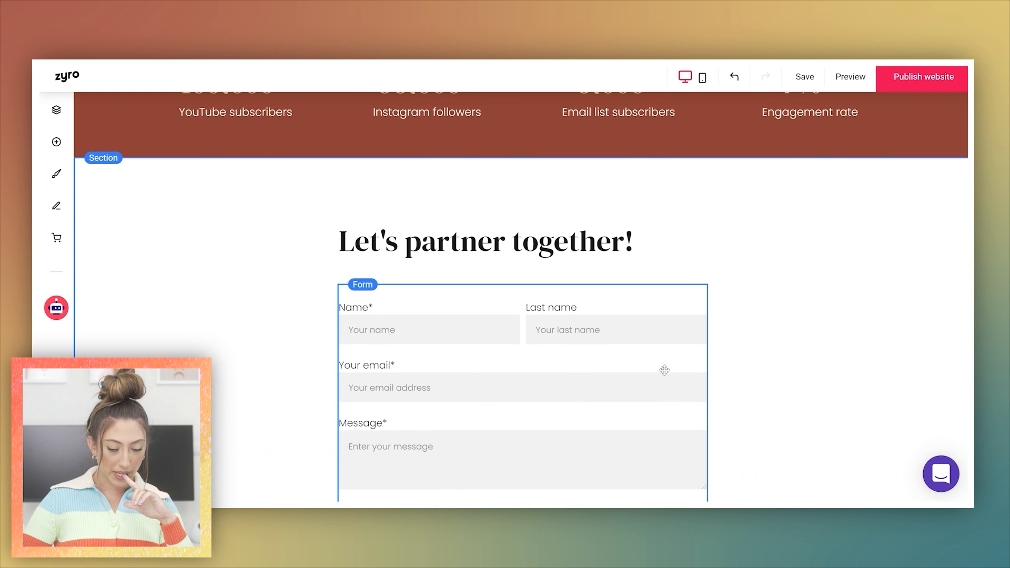
scroll(232, 219, "down", 6)
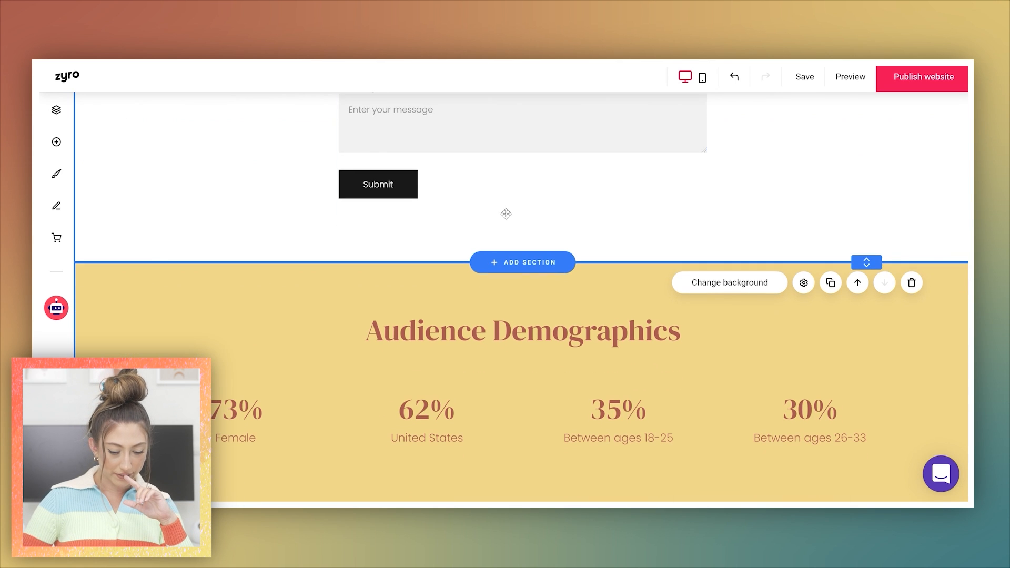
left_click(536, 267)
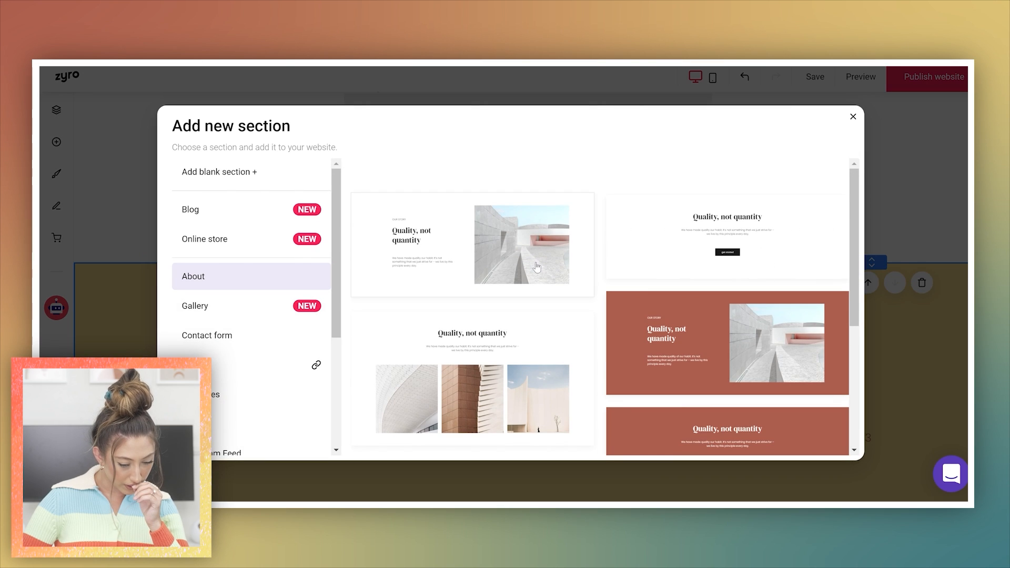
left_click(230, 187)
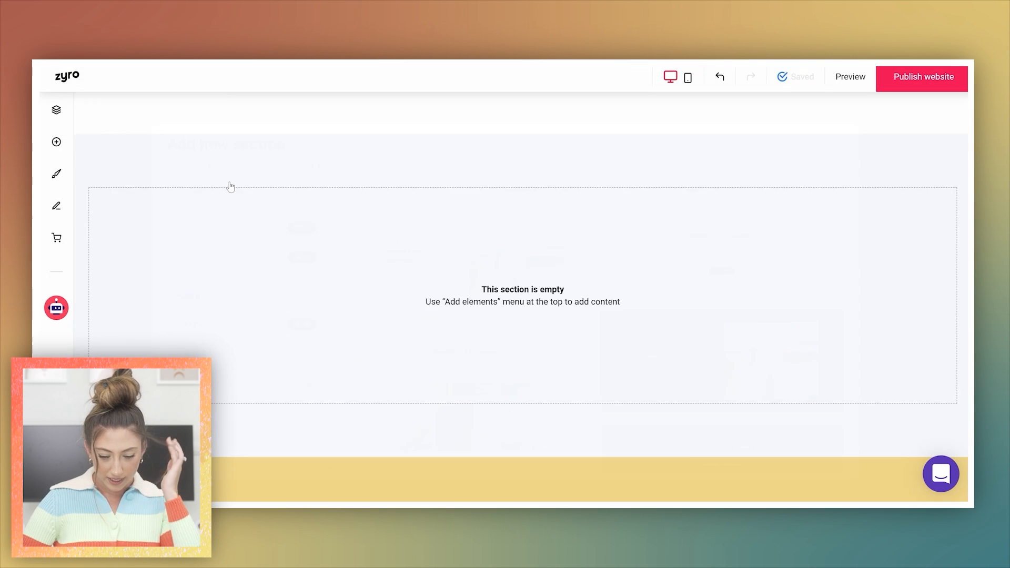
Step: Move the "Let's partner together!" form section down below the blank section and the Audience Demographics section
scroll(802, 231, "up", 8)
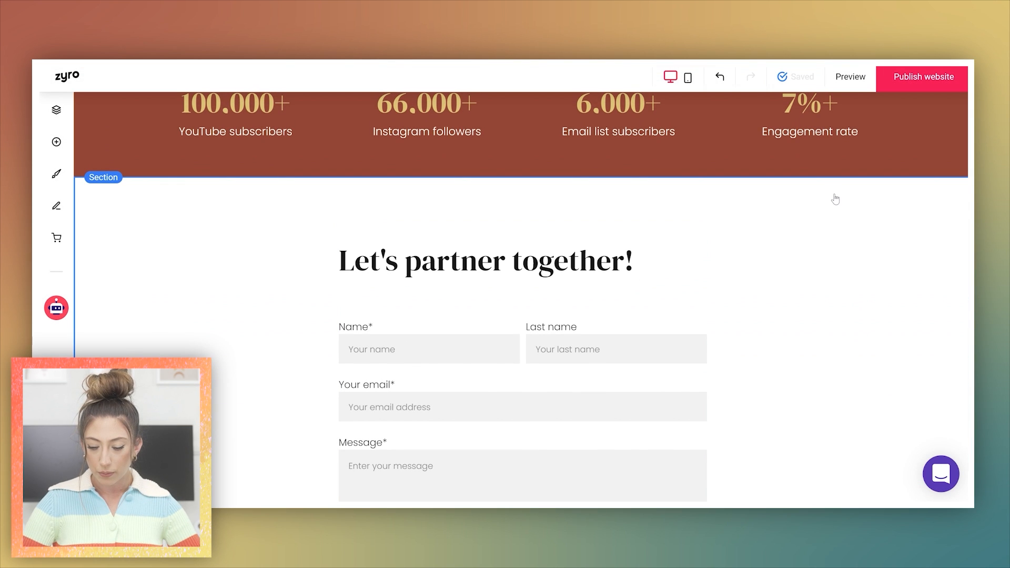
left_click(835, 199)
left_click(886, 200)
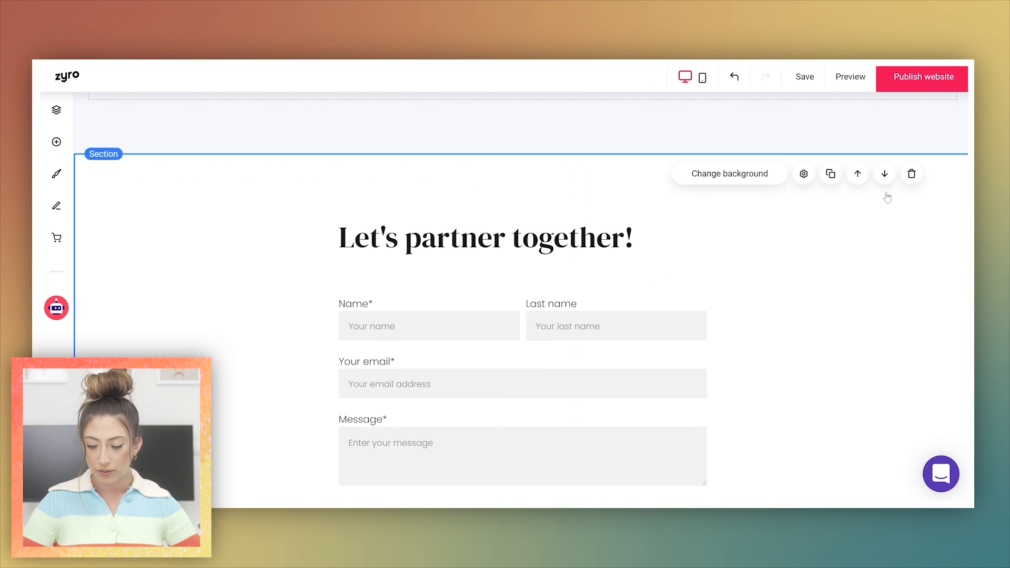
left_click(886, 174)
scroll(621, 307, "up", 10)
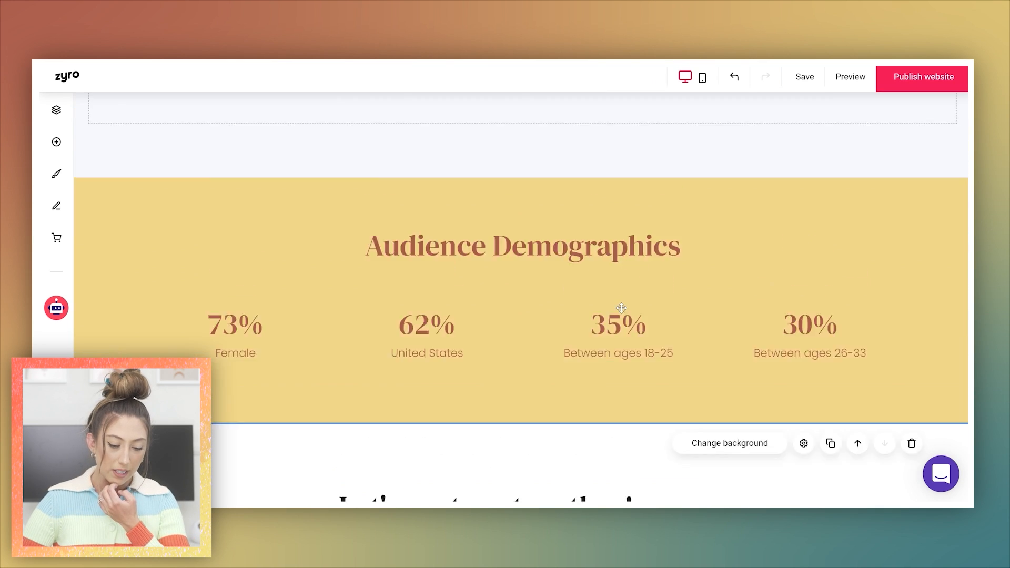
scroll(620, 308, "up", 2)
scroll(620, 307, "down", 12)
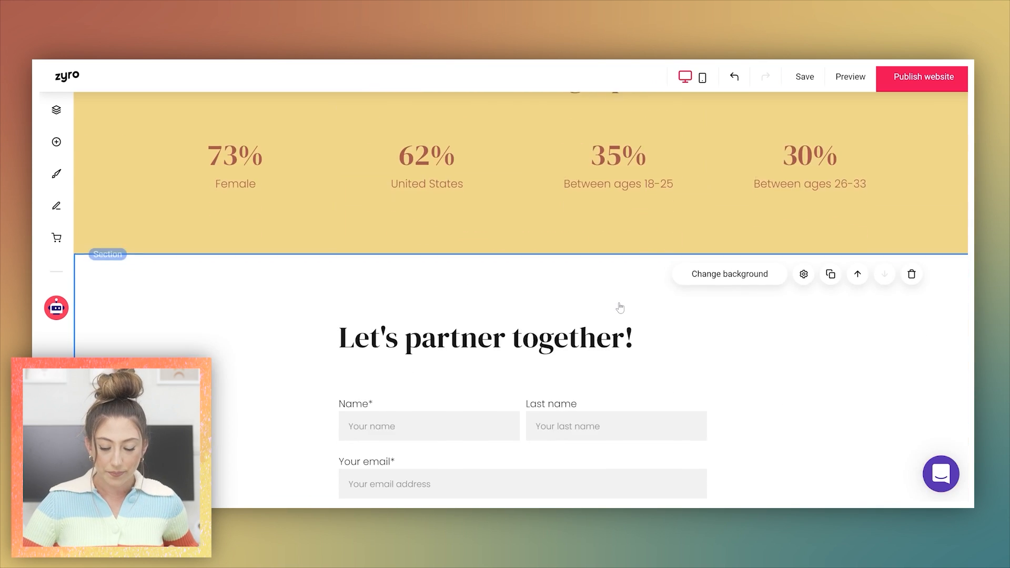
scroll(621, 307, "up", 9)
scroll(620, 308, "up", 1)
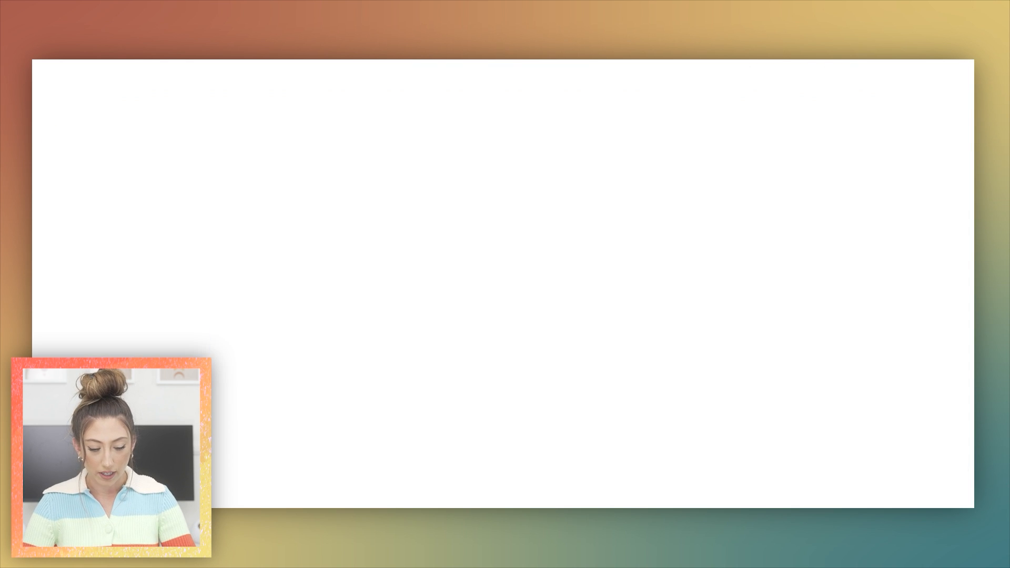
Step: Switch to a new browser tab, search Google Images for "forever21 logo png" and open the yellow Forever 21 logo
type("forever")
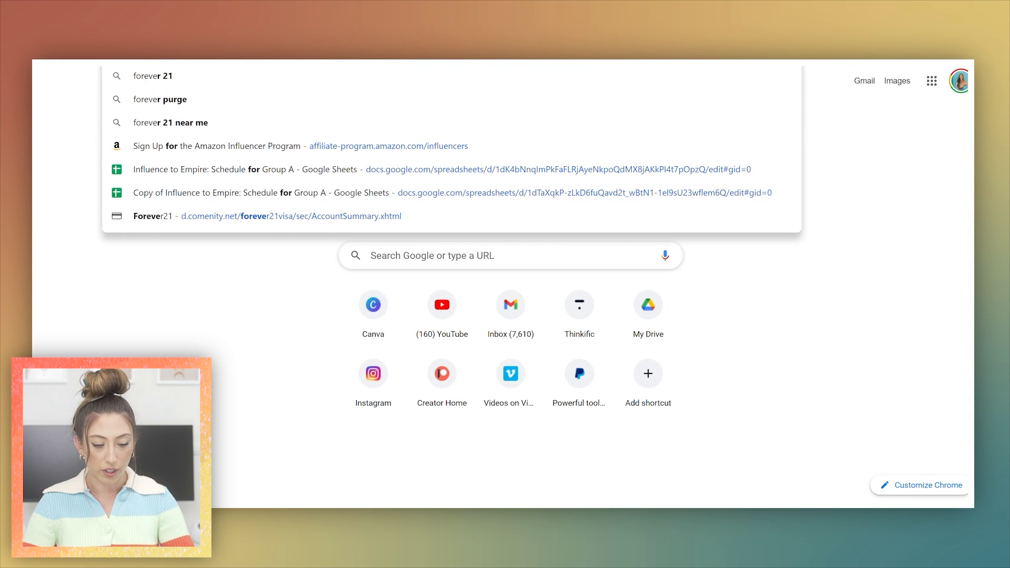
type("21")
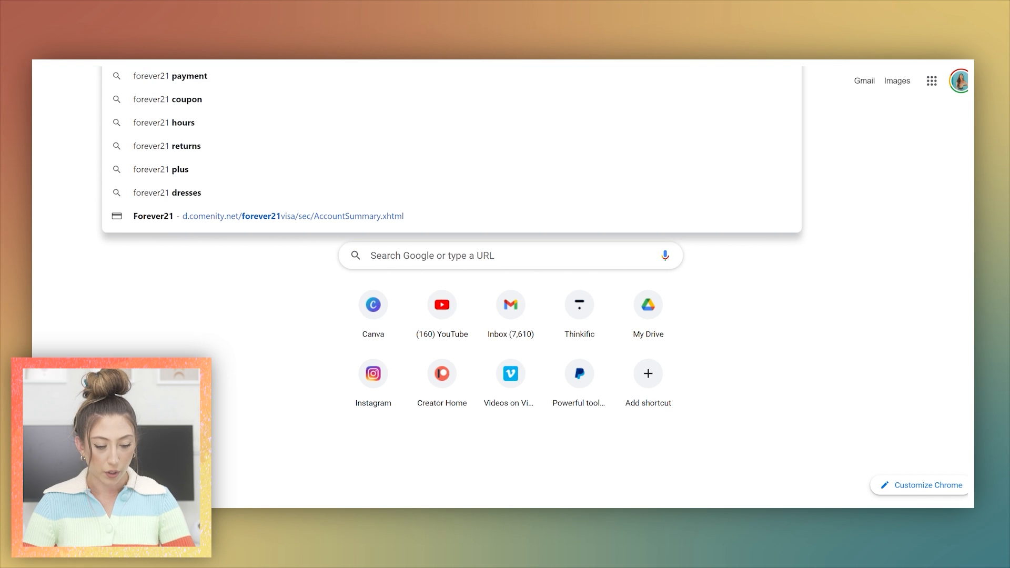
type(" logo png")
key("Return")
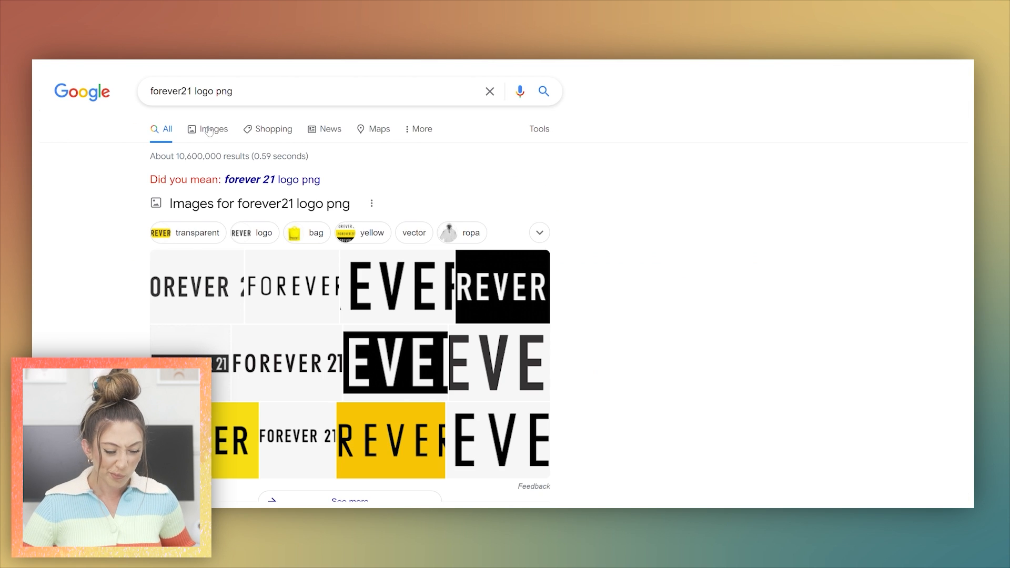
left_click(209, 131)
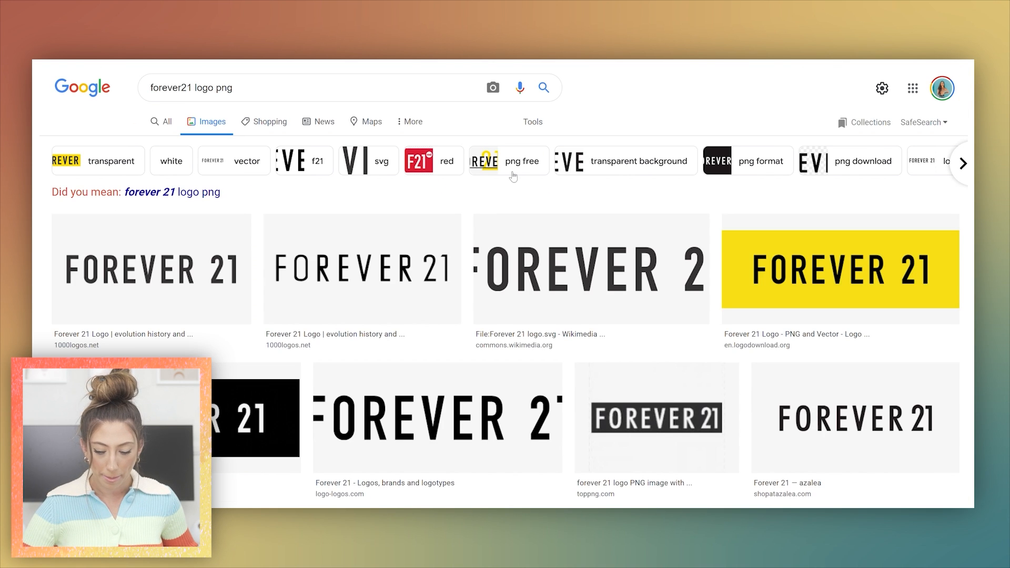
scroll(513, 176, "down", 2)
left_click(794, 198)
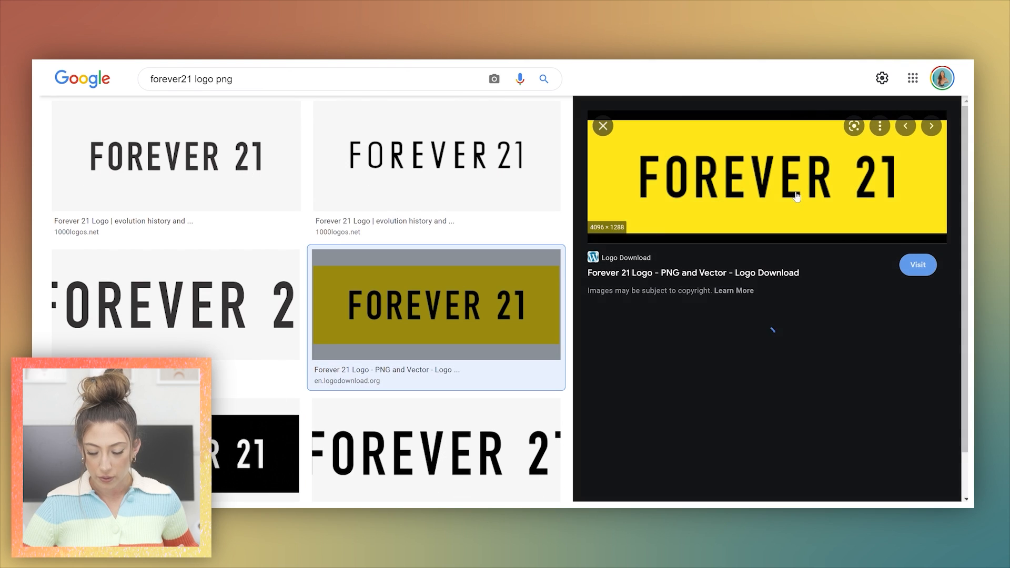
scroll(389, 120, "up", 2)
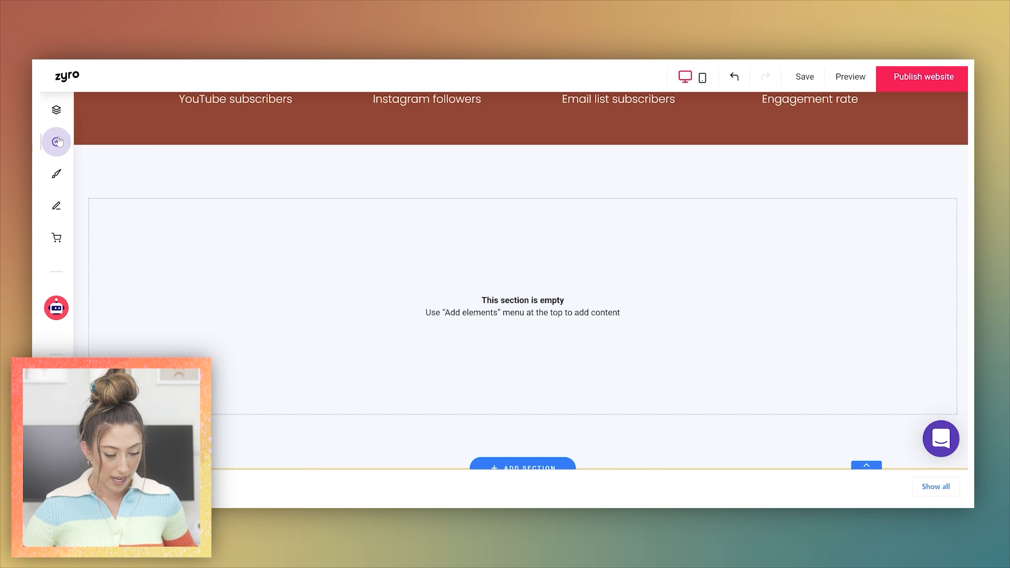
Step: Place an image element in the blank section and replace its picture with the yellow Forever 21 logo
left_click(56, 141)
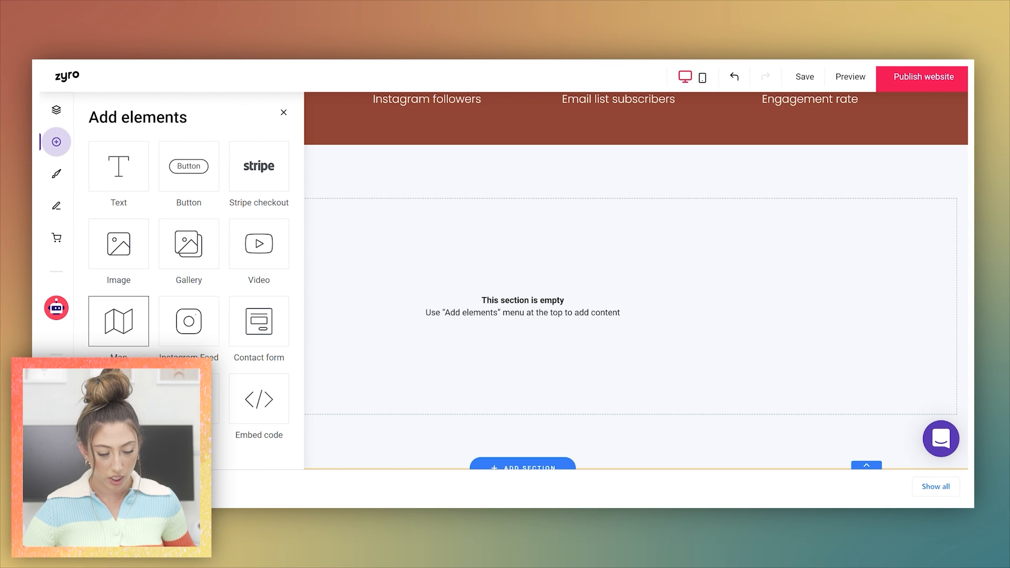
left_click_drag(119, 244, 391, 308)
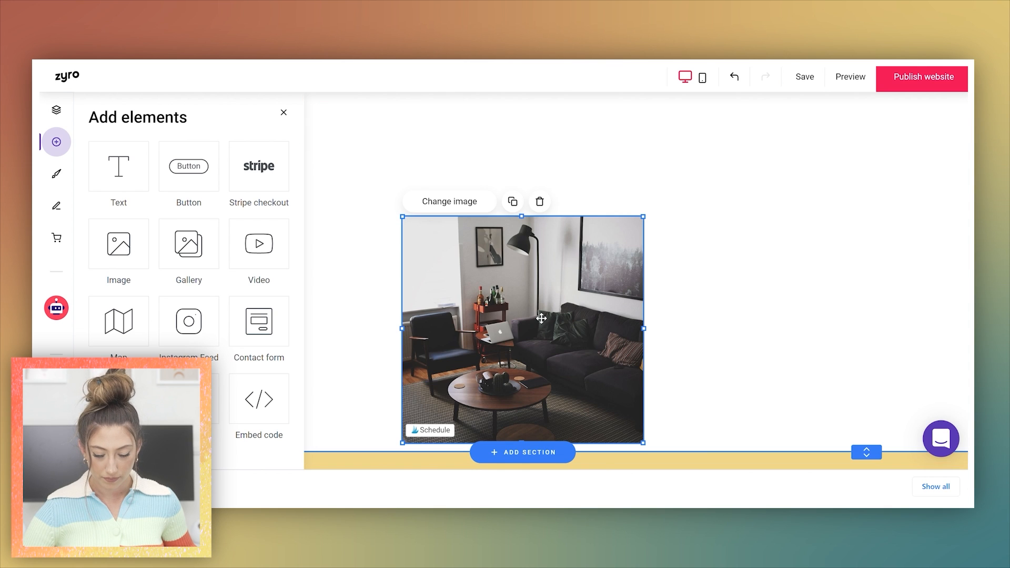
left_click(474, 202)
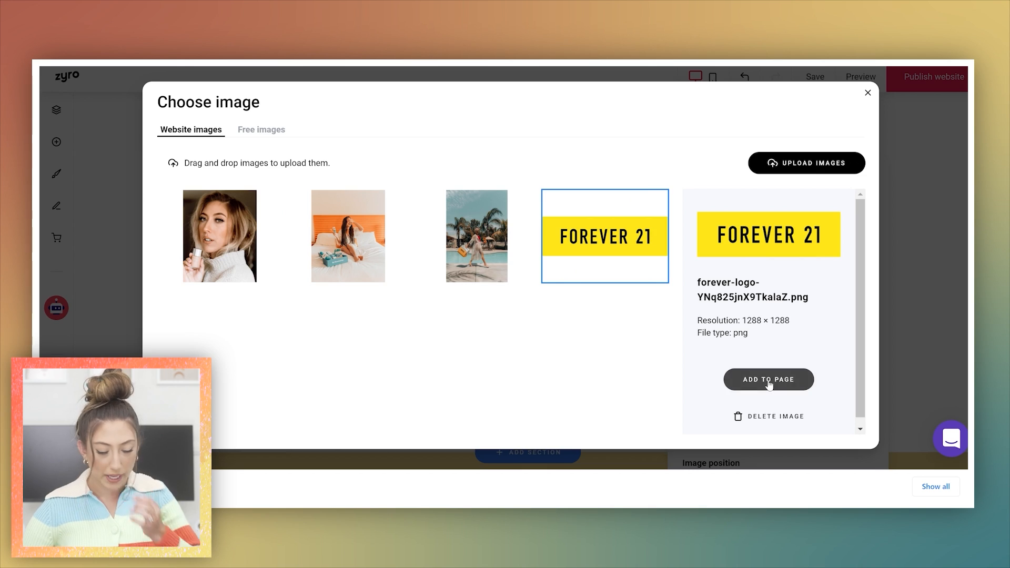
left_click(772, 379)
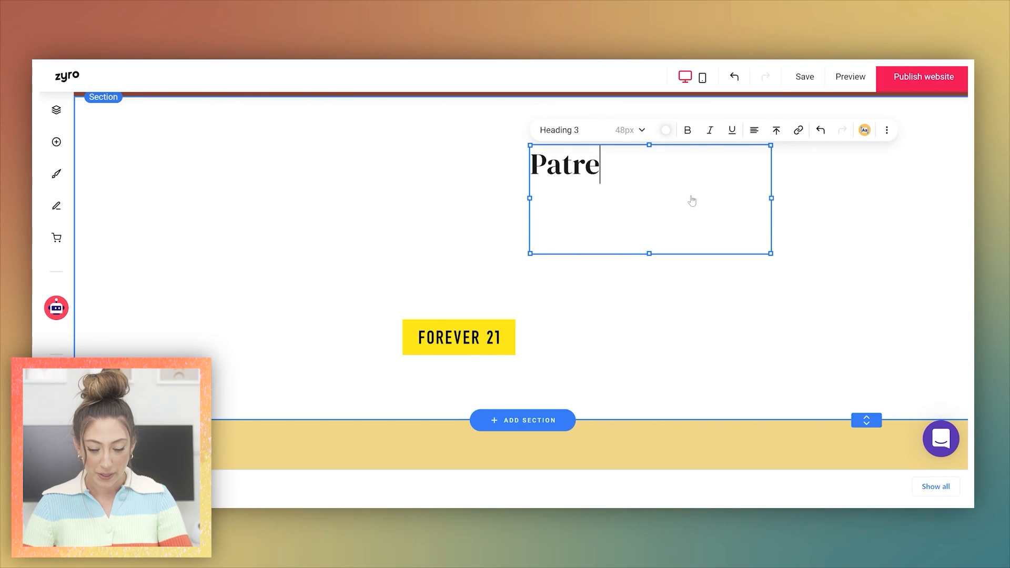
Step: Correct the end of the new heading above the logo so that it reads "Patnerships"
key("BackSpace")
key("BackSpace")
type("nerships")
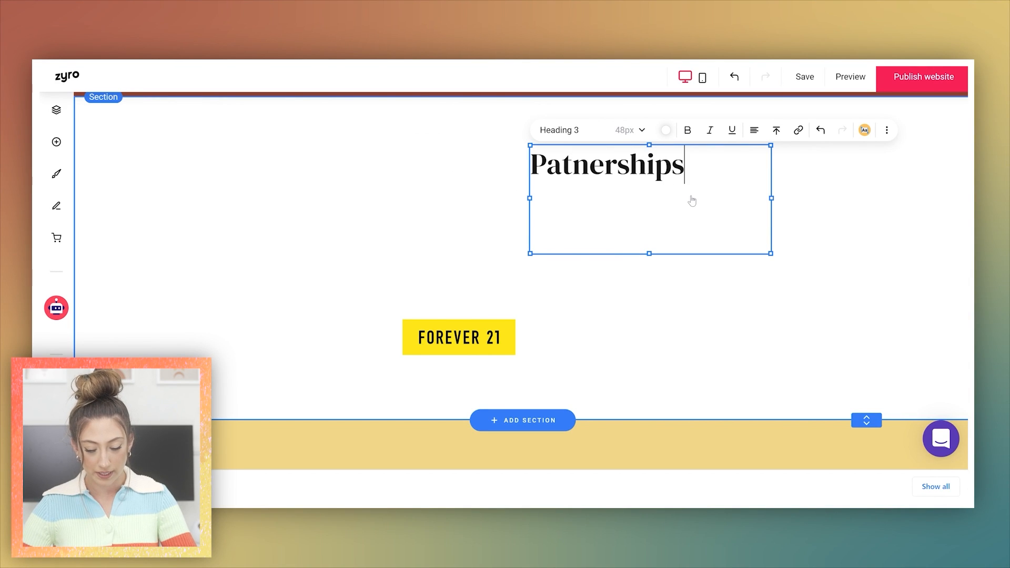